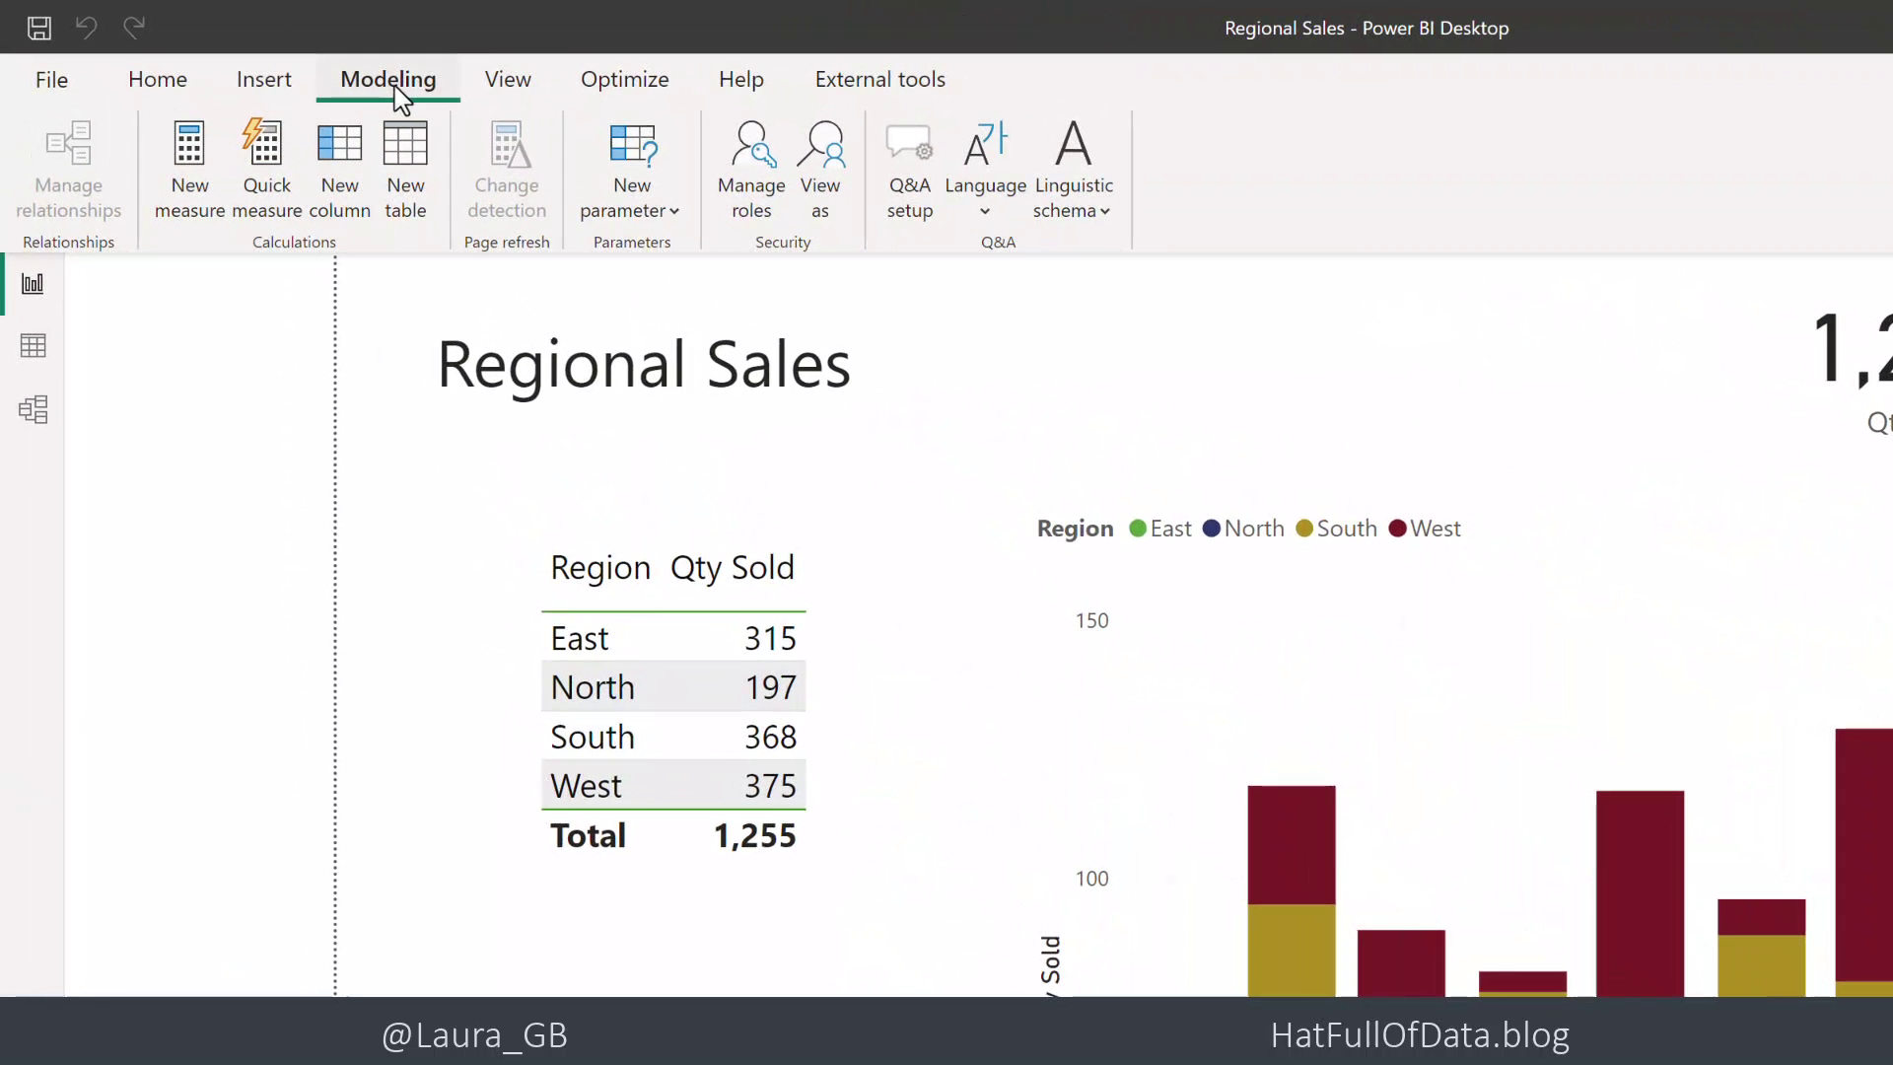
Step: Create a new security role with an empty Amount-equals filter rule on the Orders table
click(754, 183)
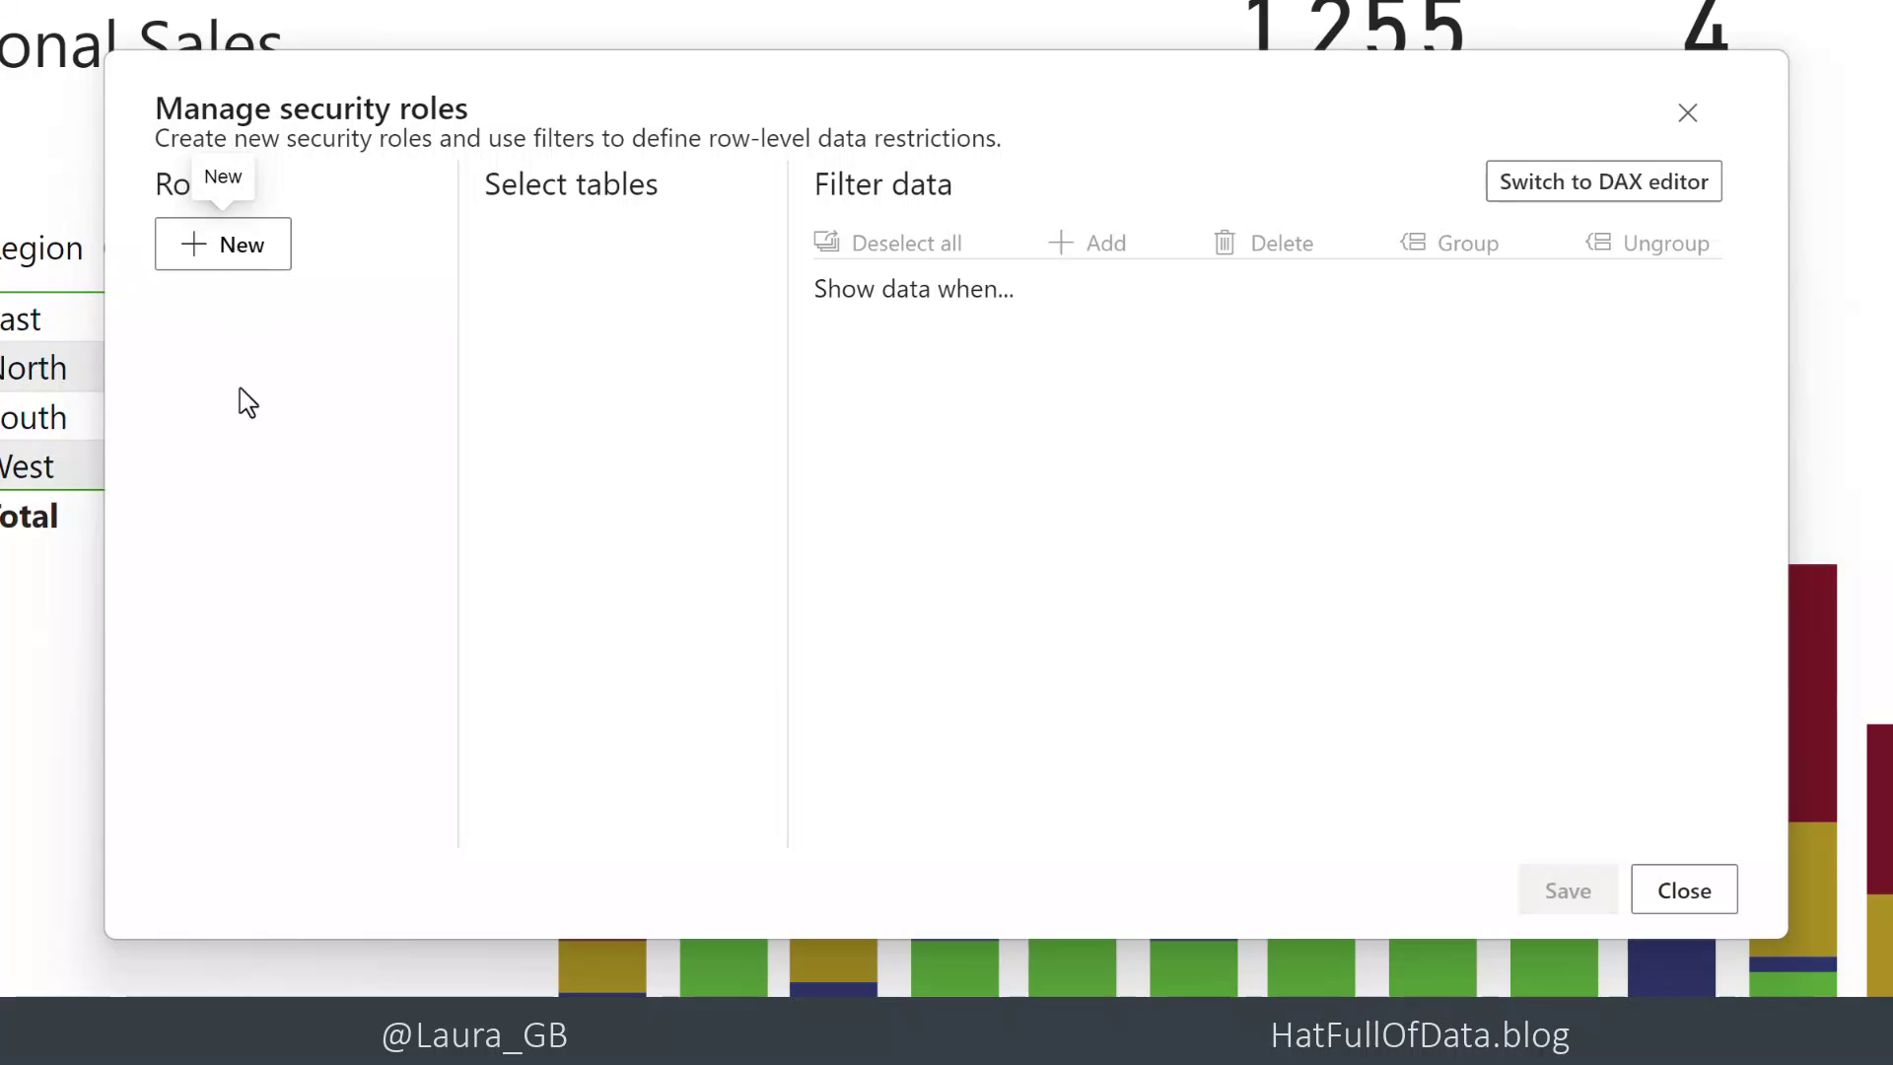
click(238, 245)
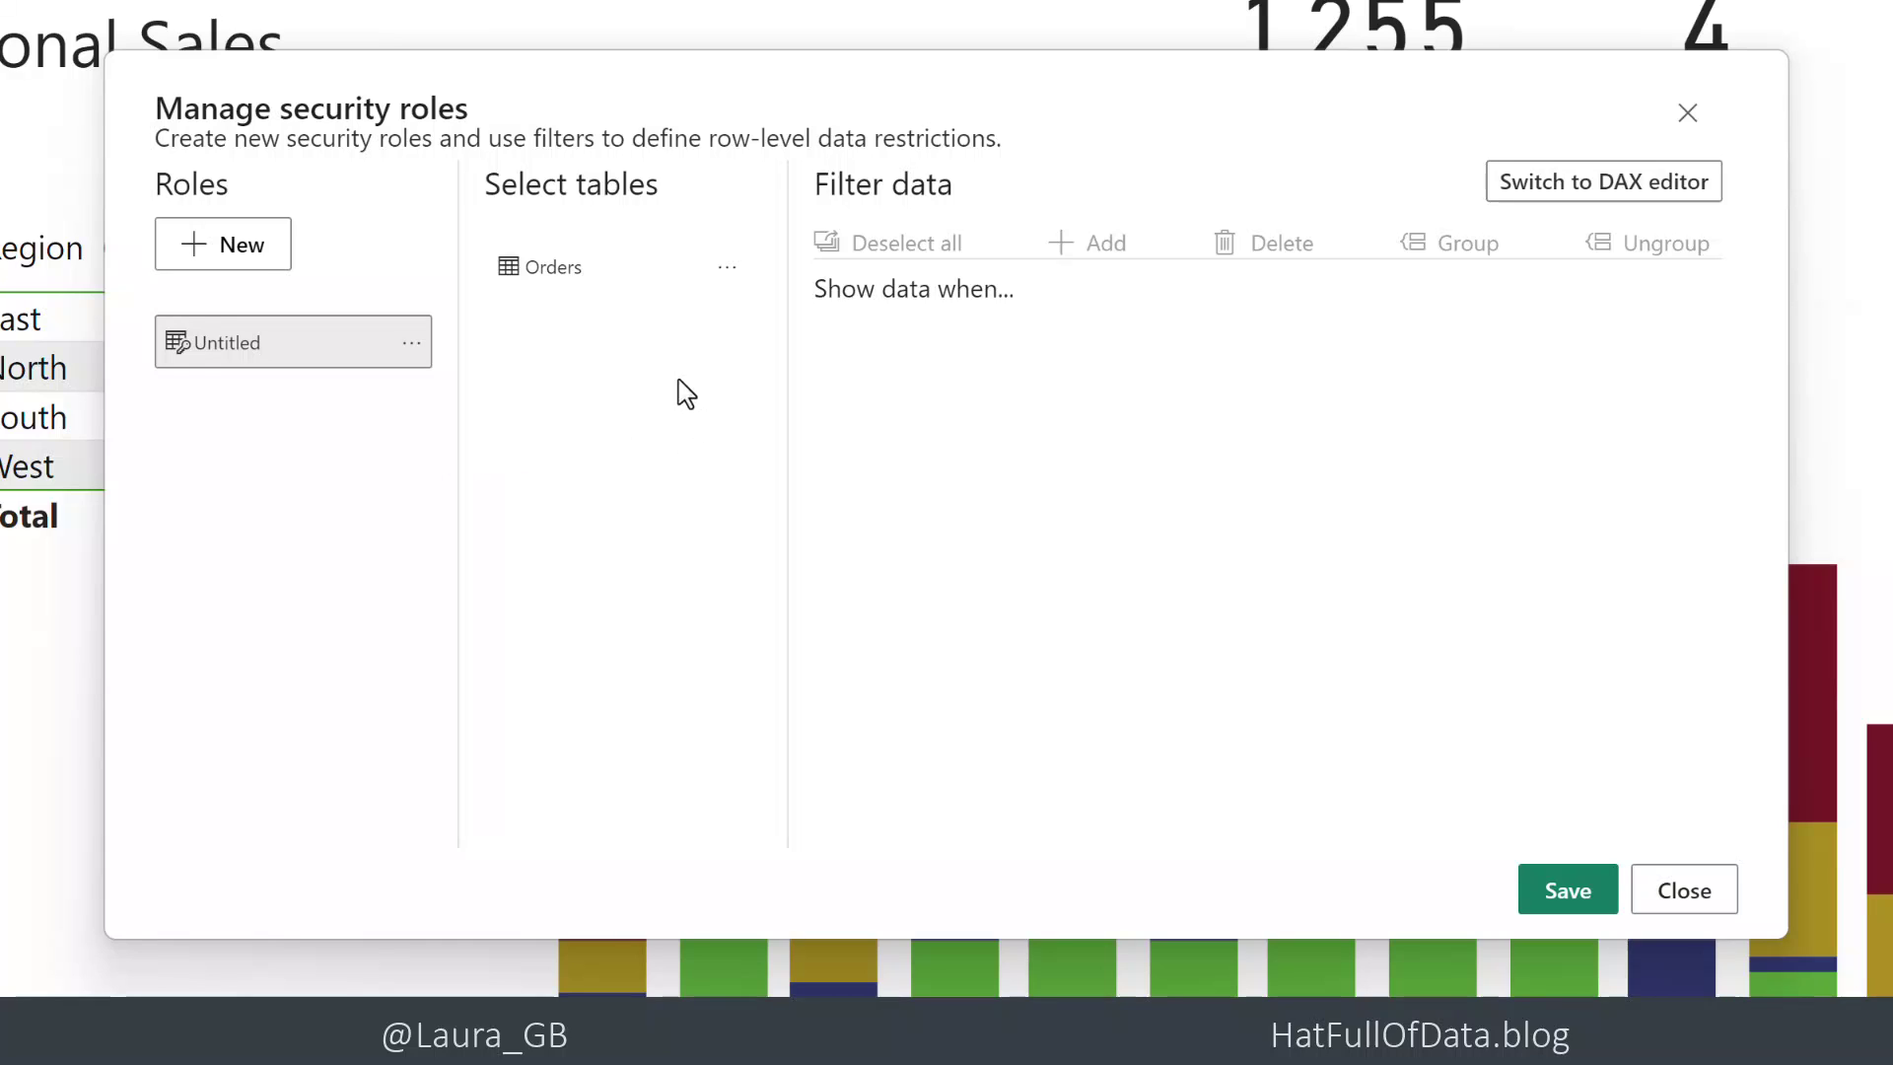
click(573, 267)
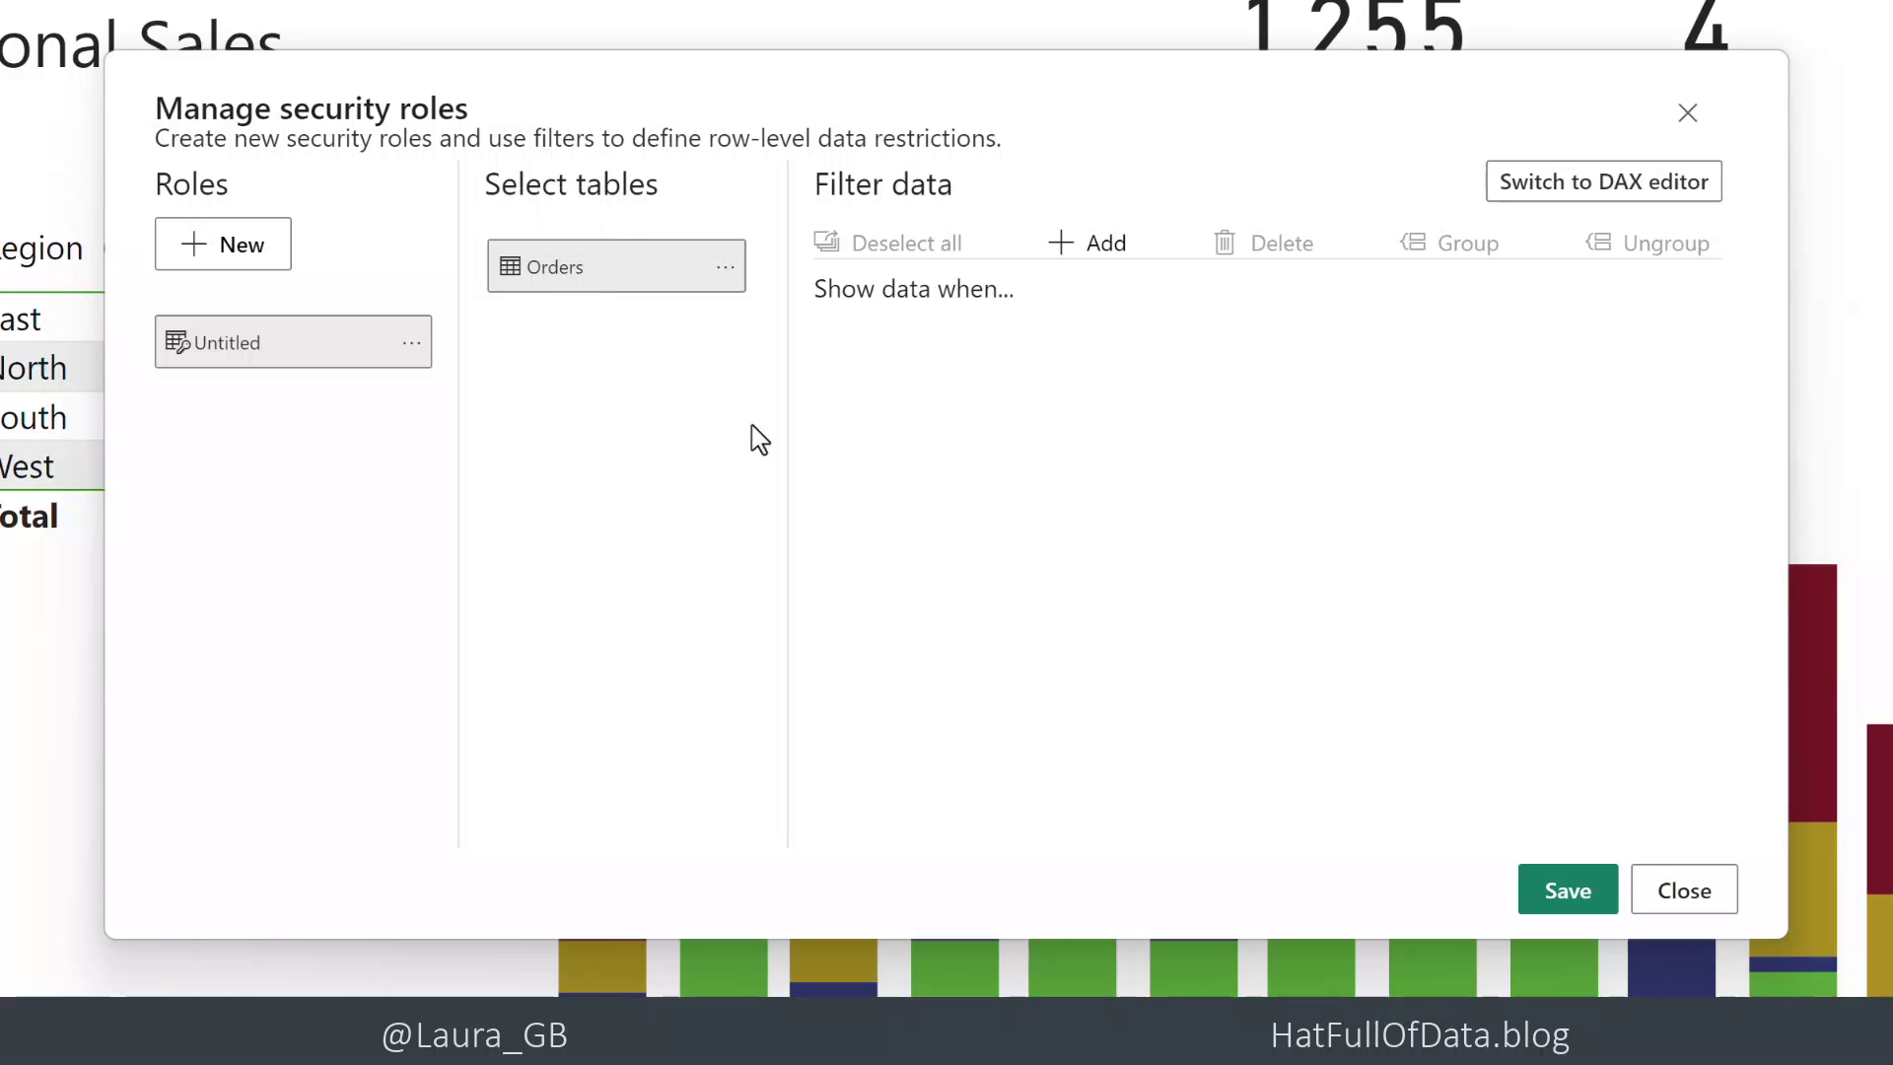
click(1107, 259)
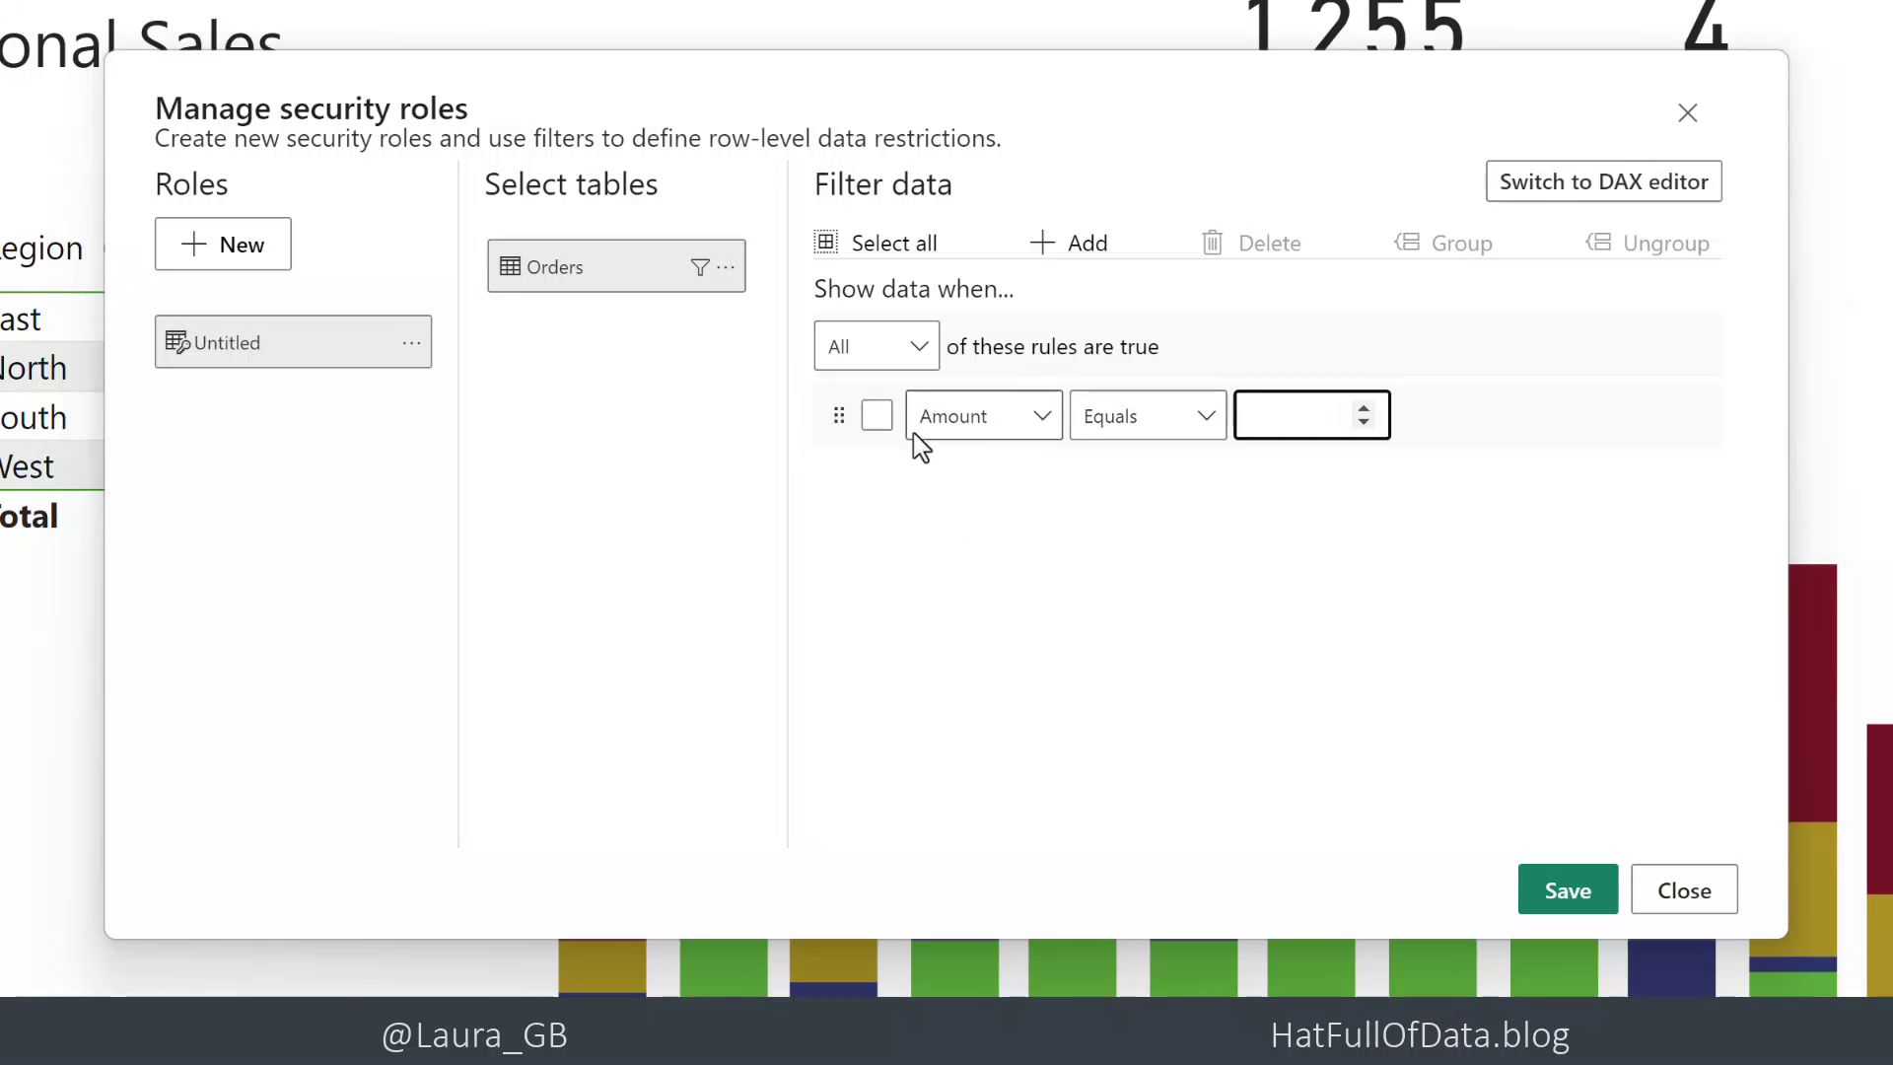
Step: Filter Orders with Region equals North and Region equals East, matching any rule
click(1047, 418)
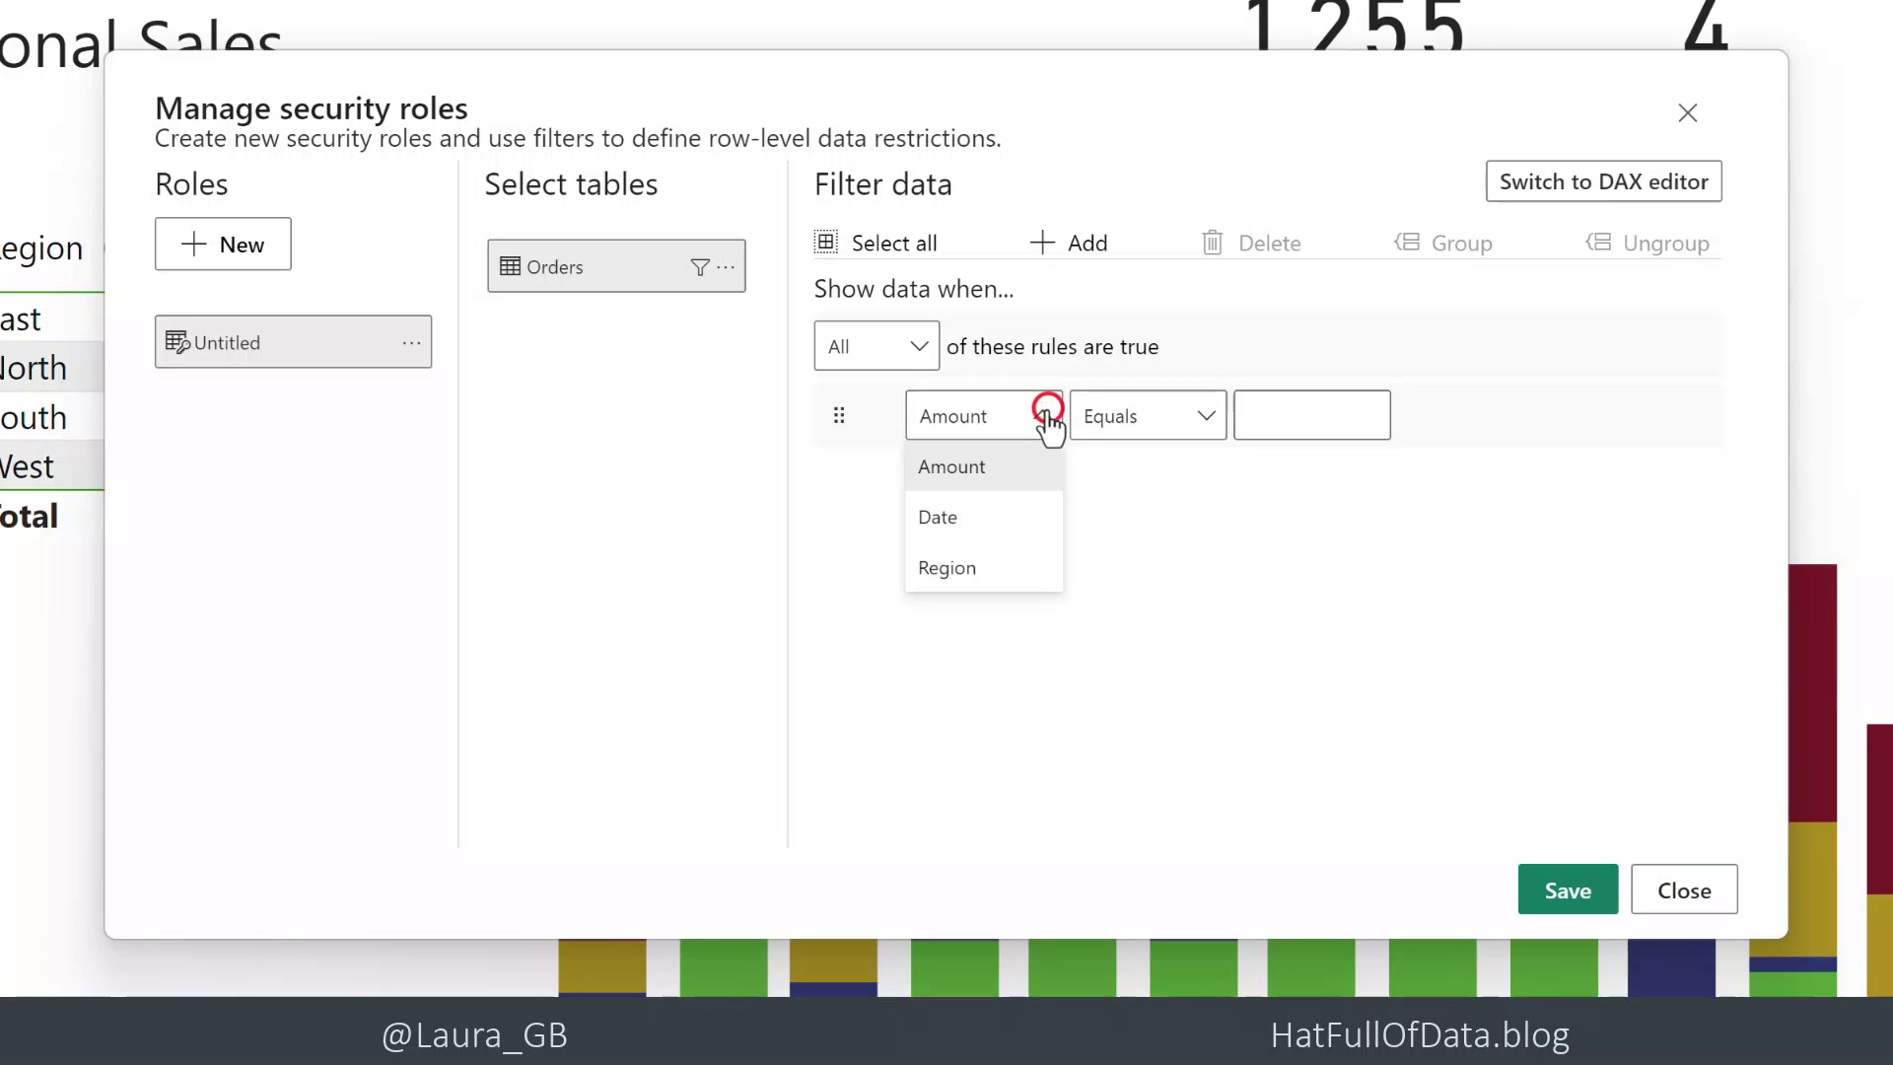
click(971, 573)
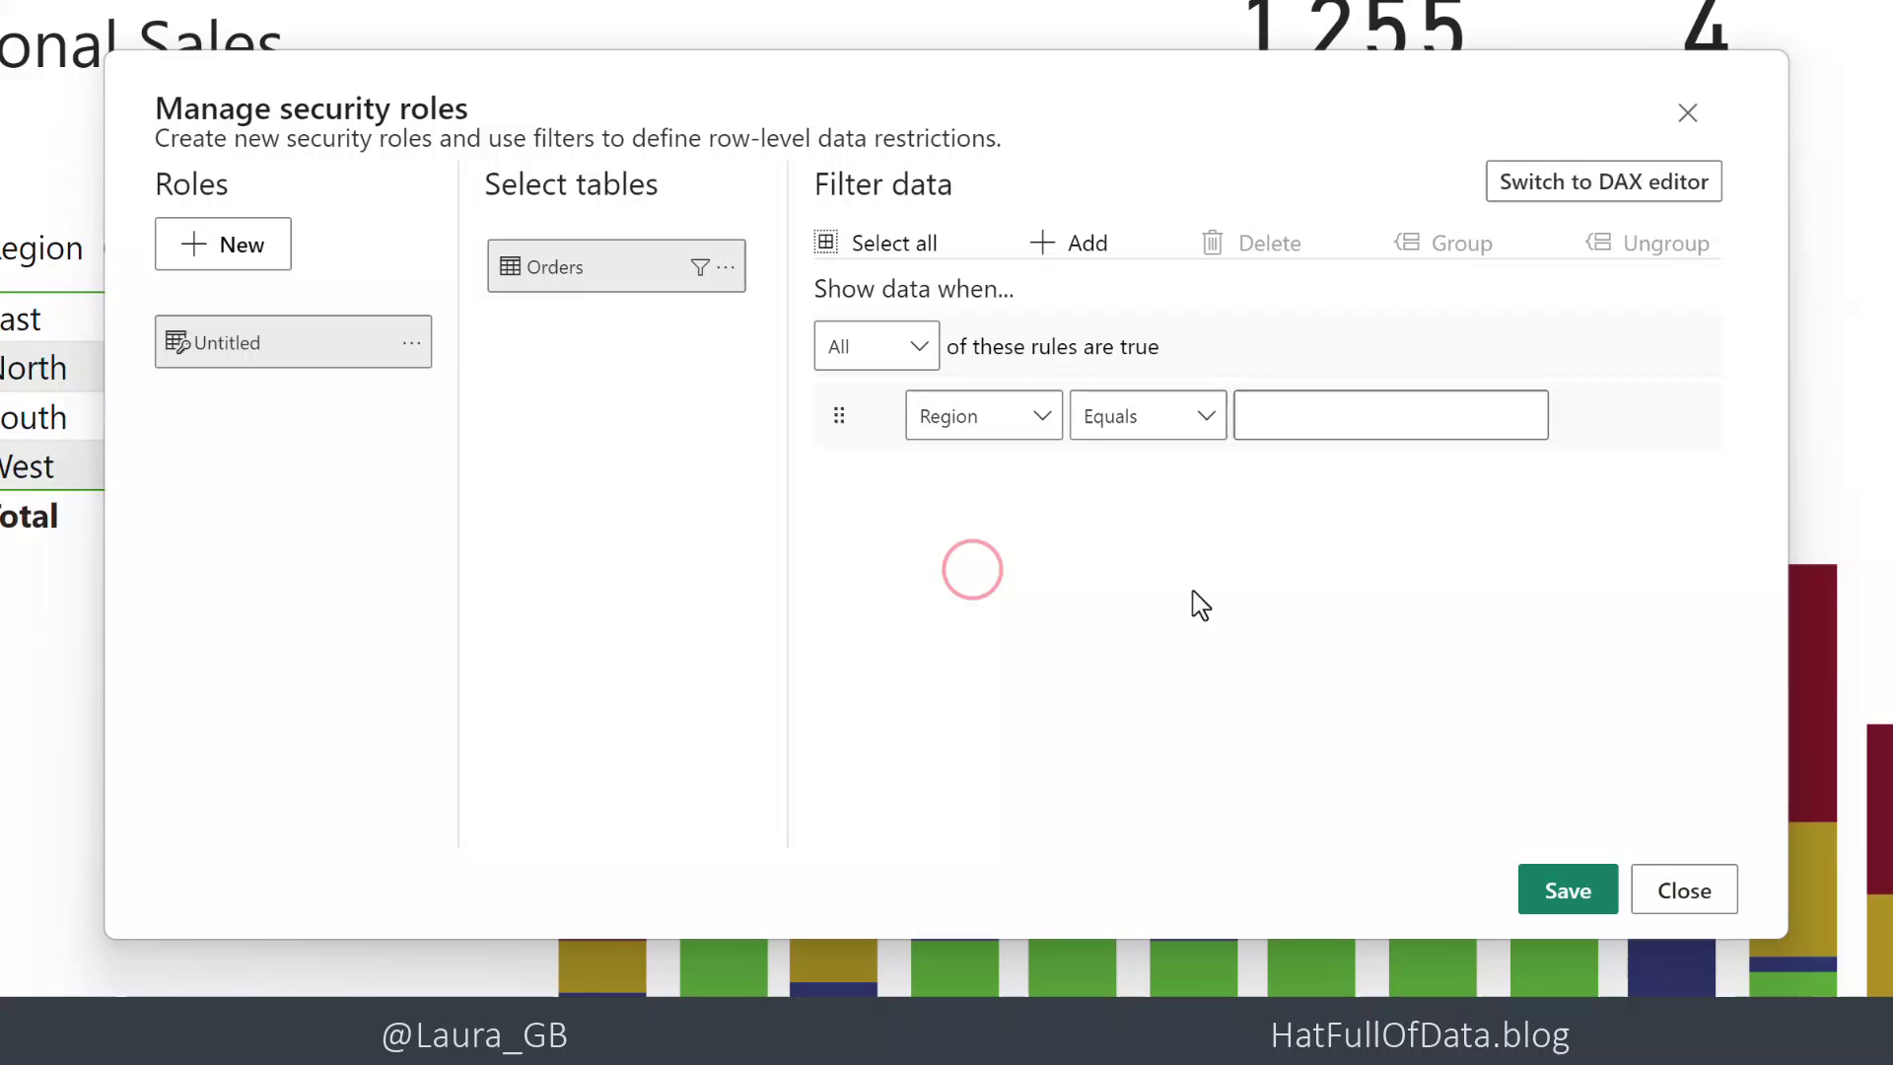
click(1275, 410)
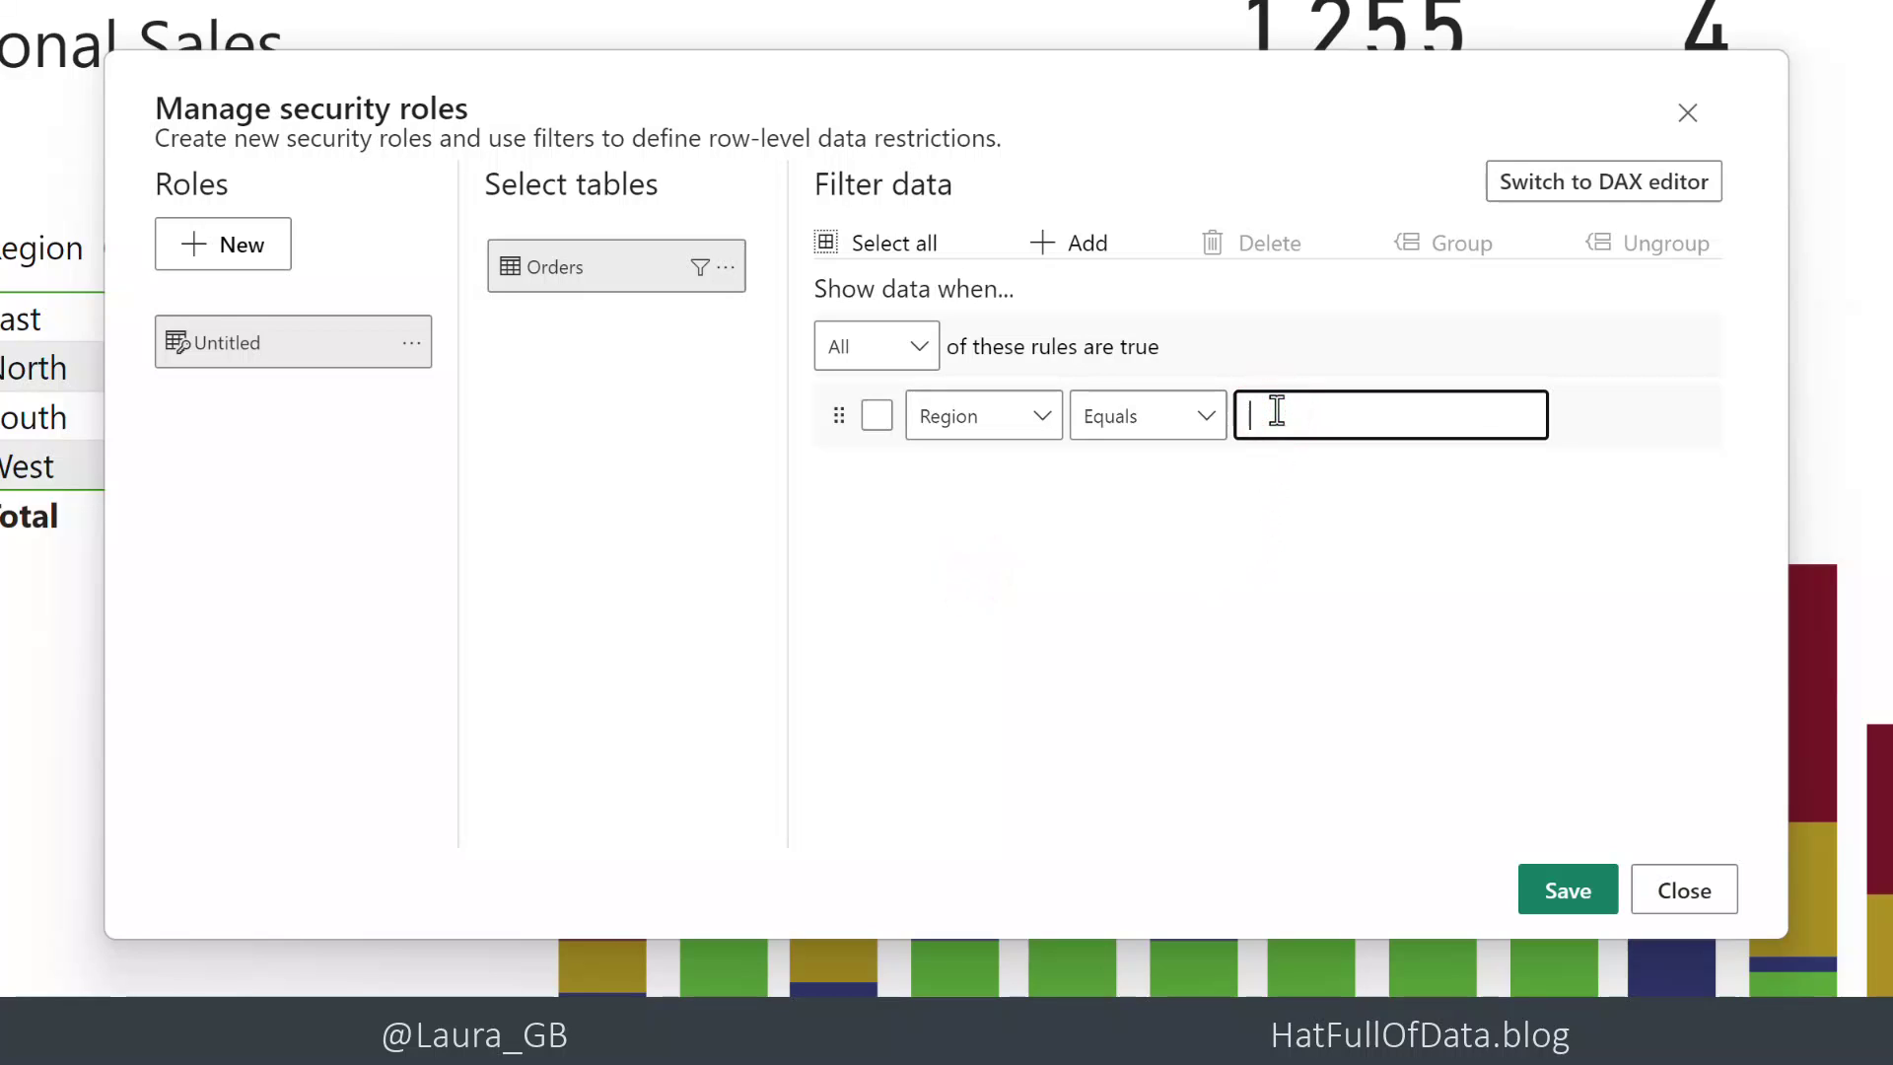
text(North)
click(1091, 249)
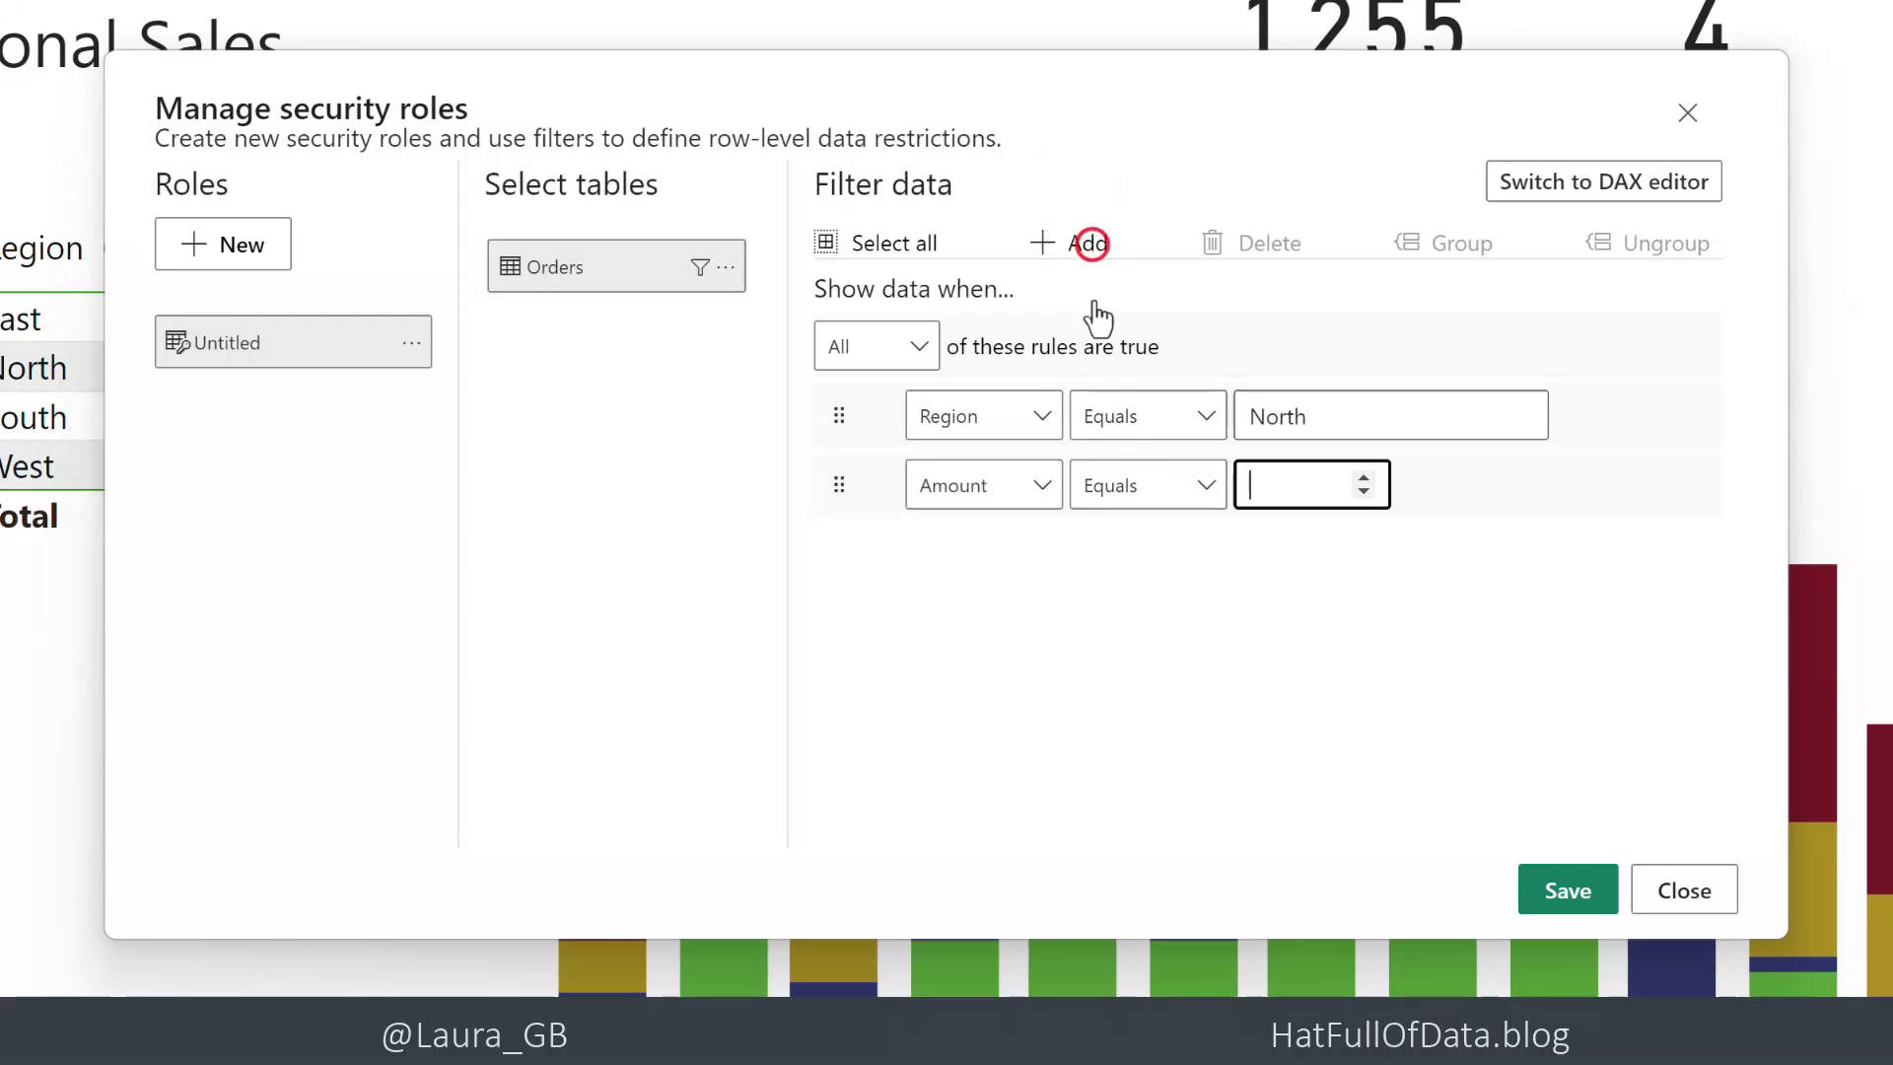
click(1041, 485)
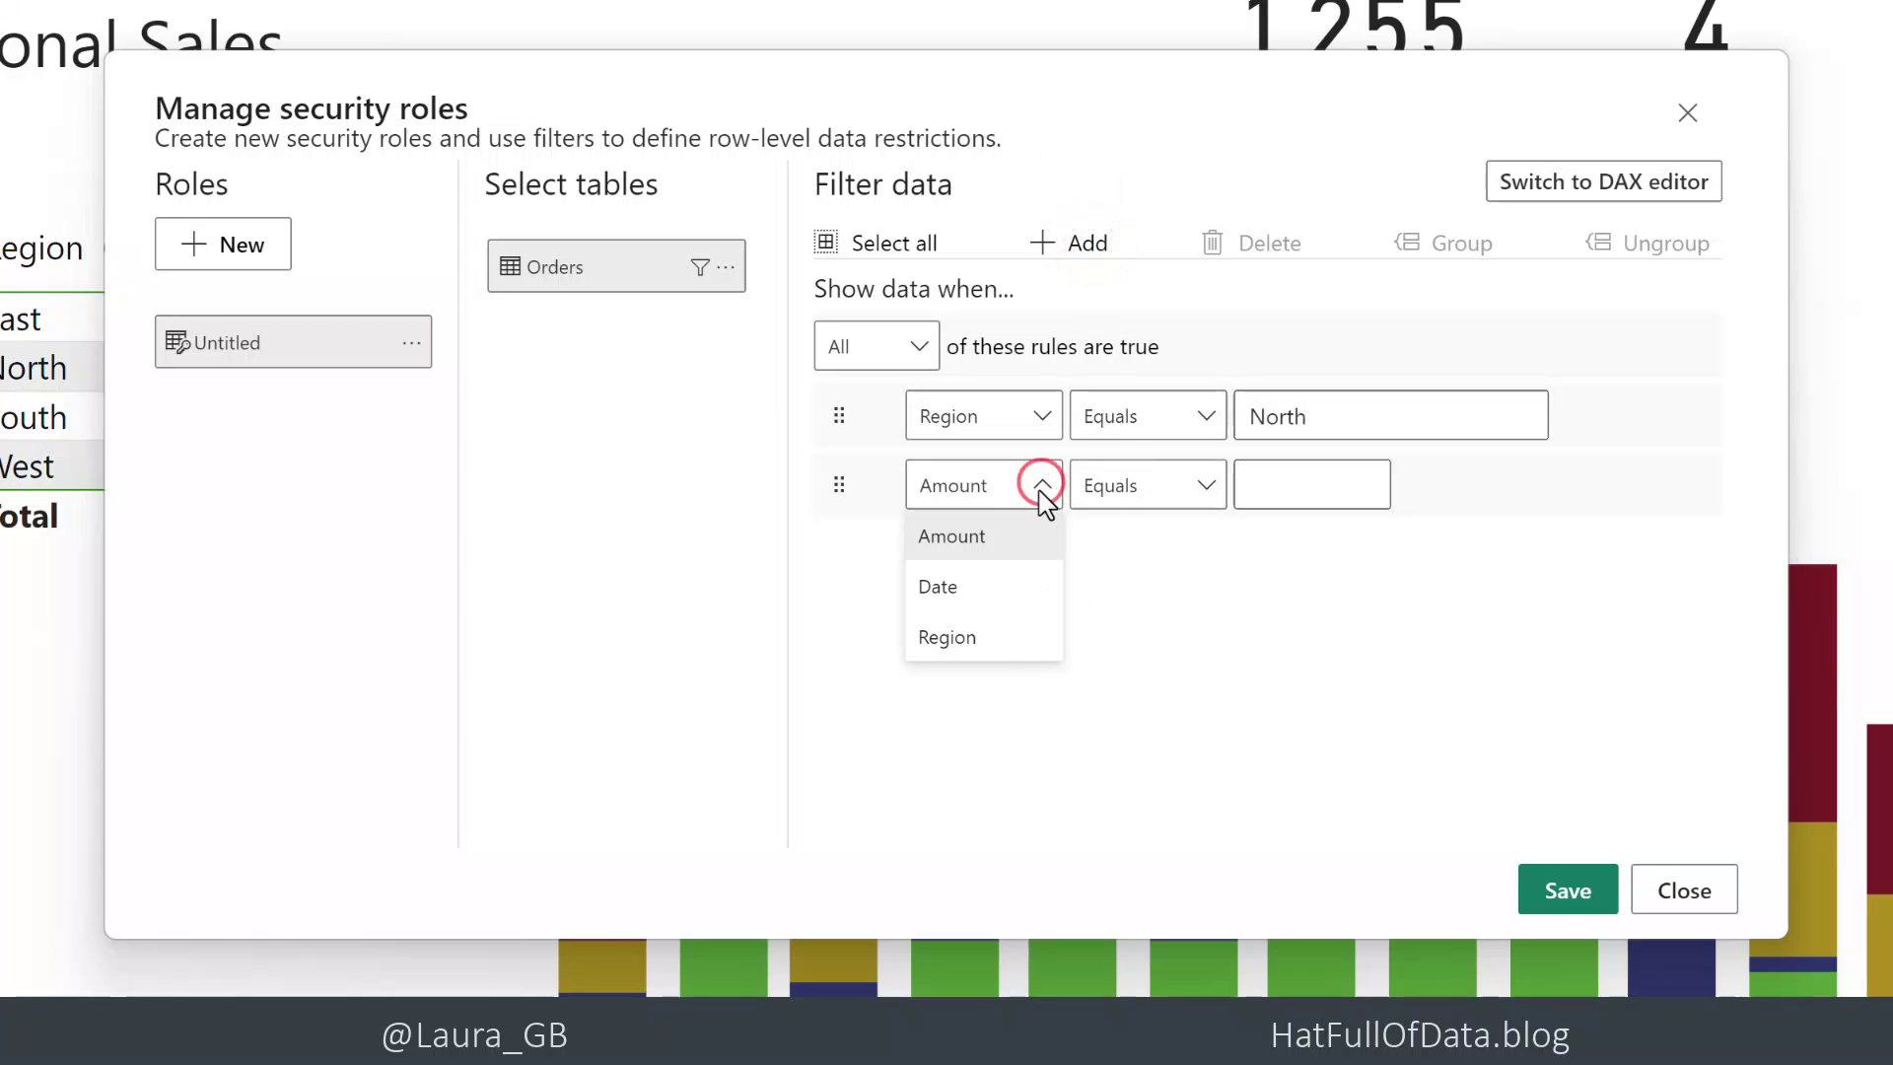
click(972, 639)
click(1298, 477)
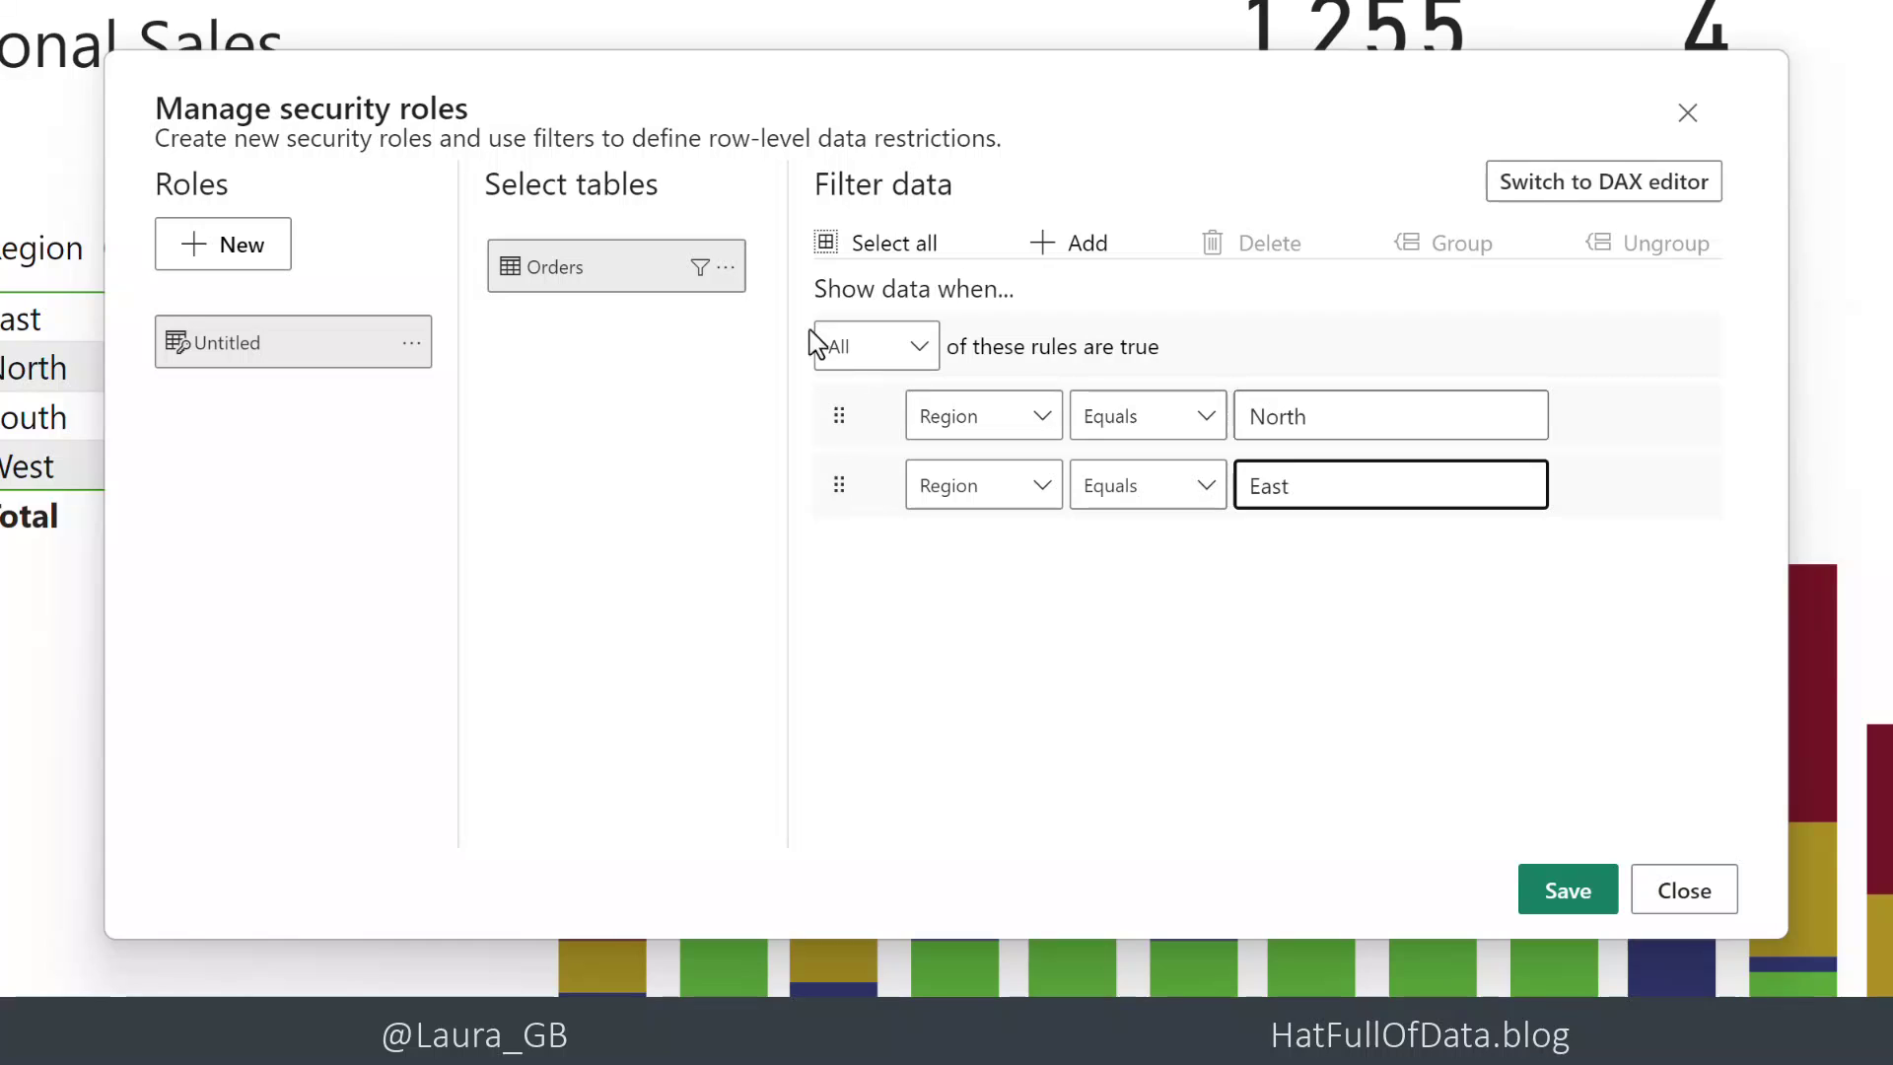
click(922, 356)
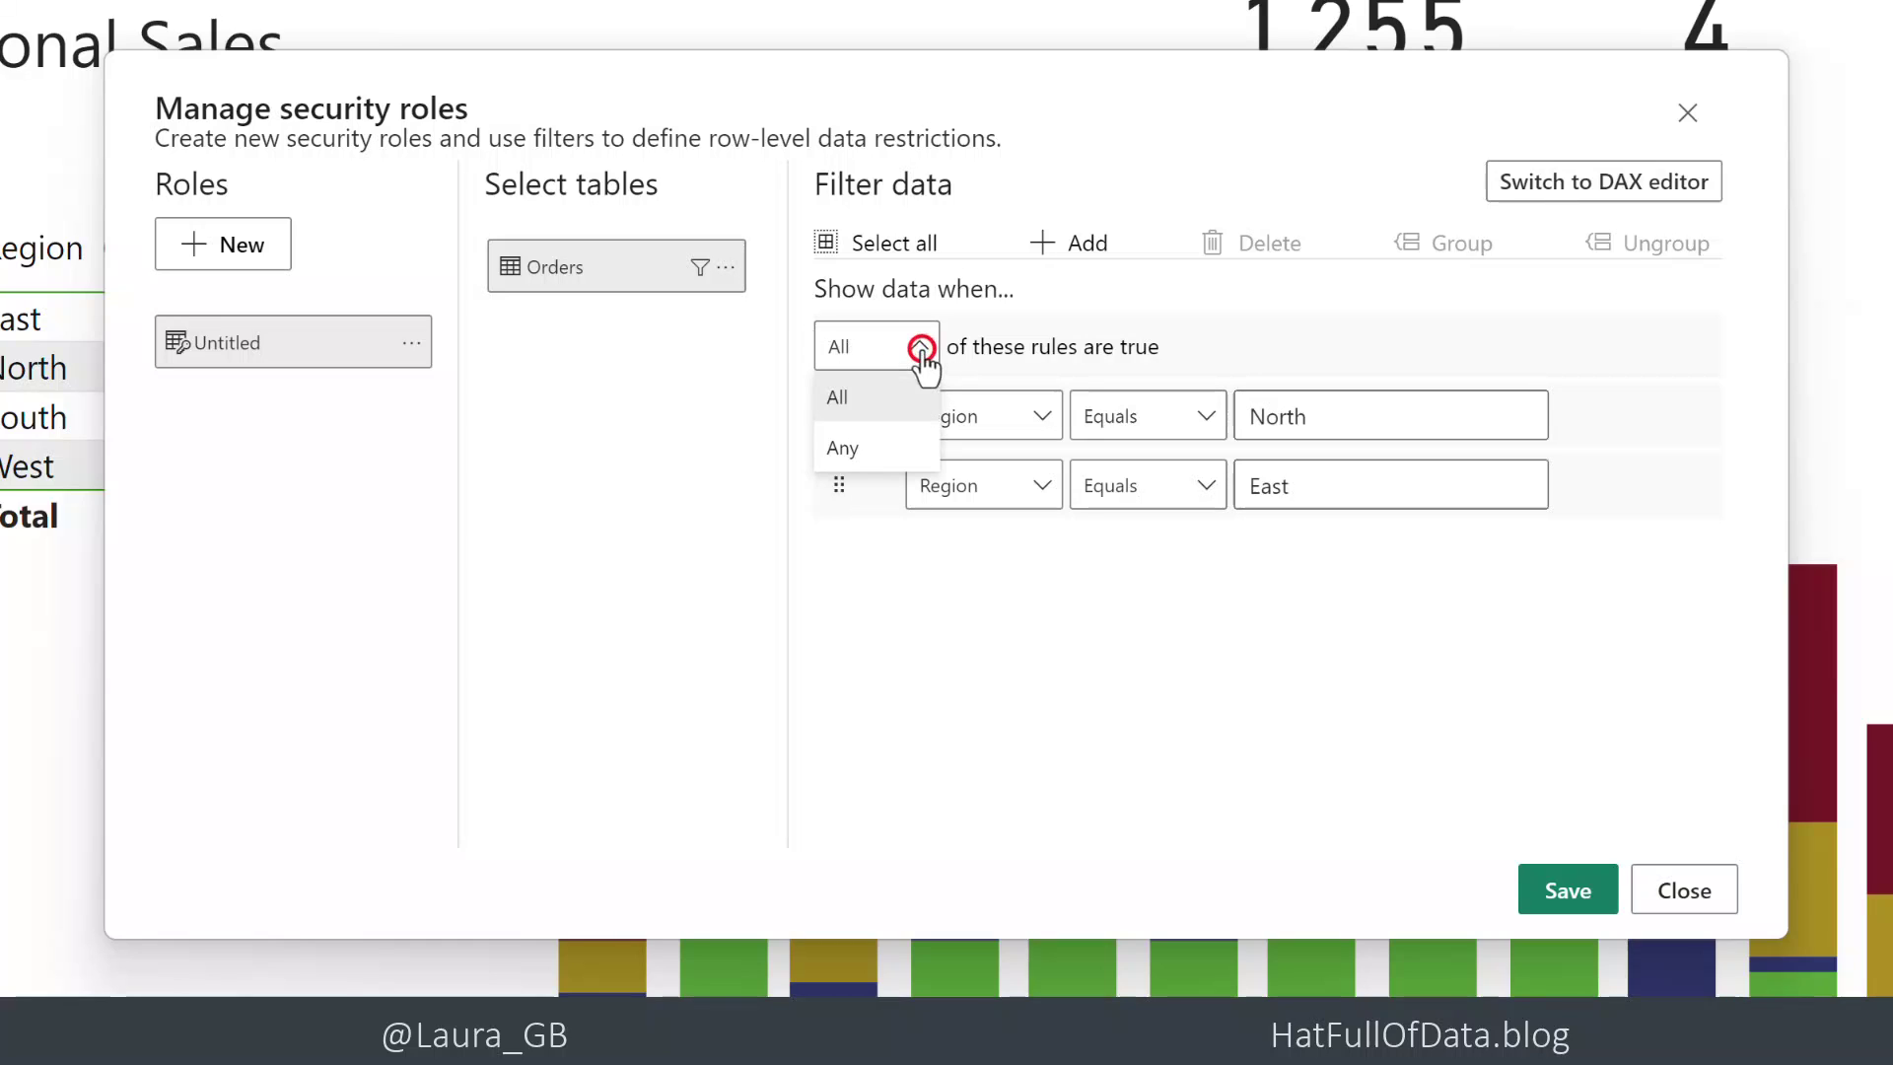
click(848, 450)
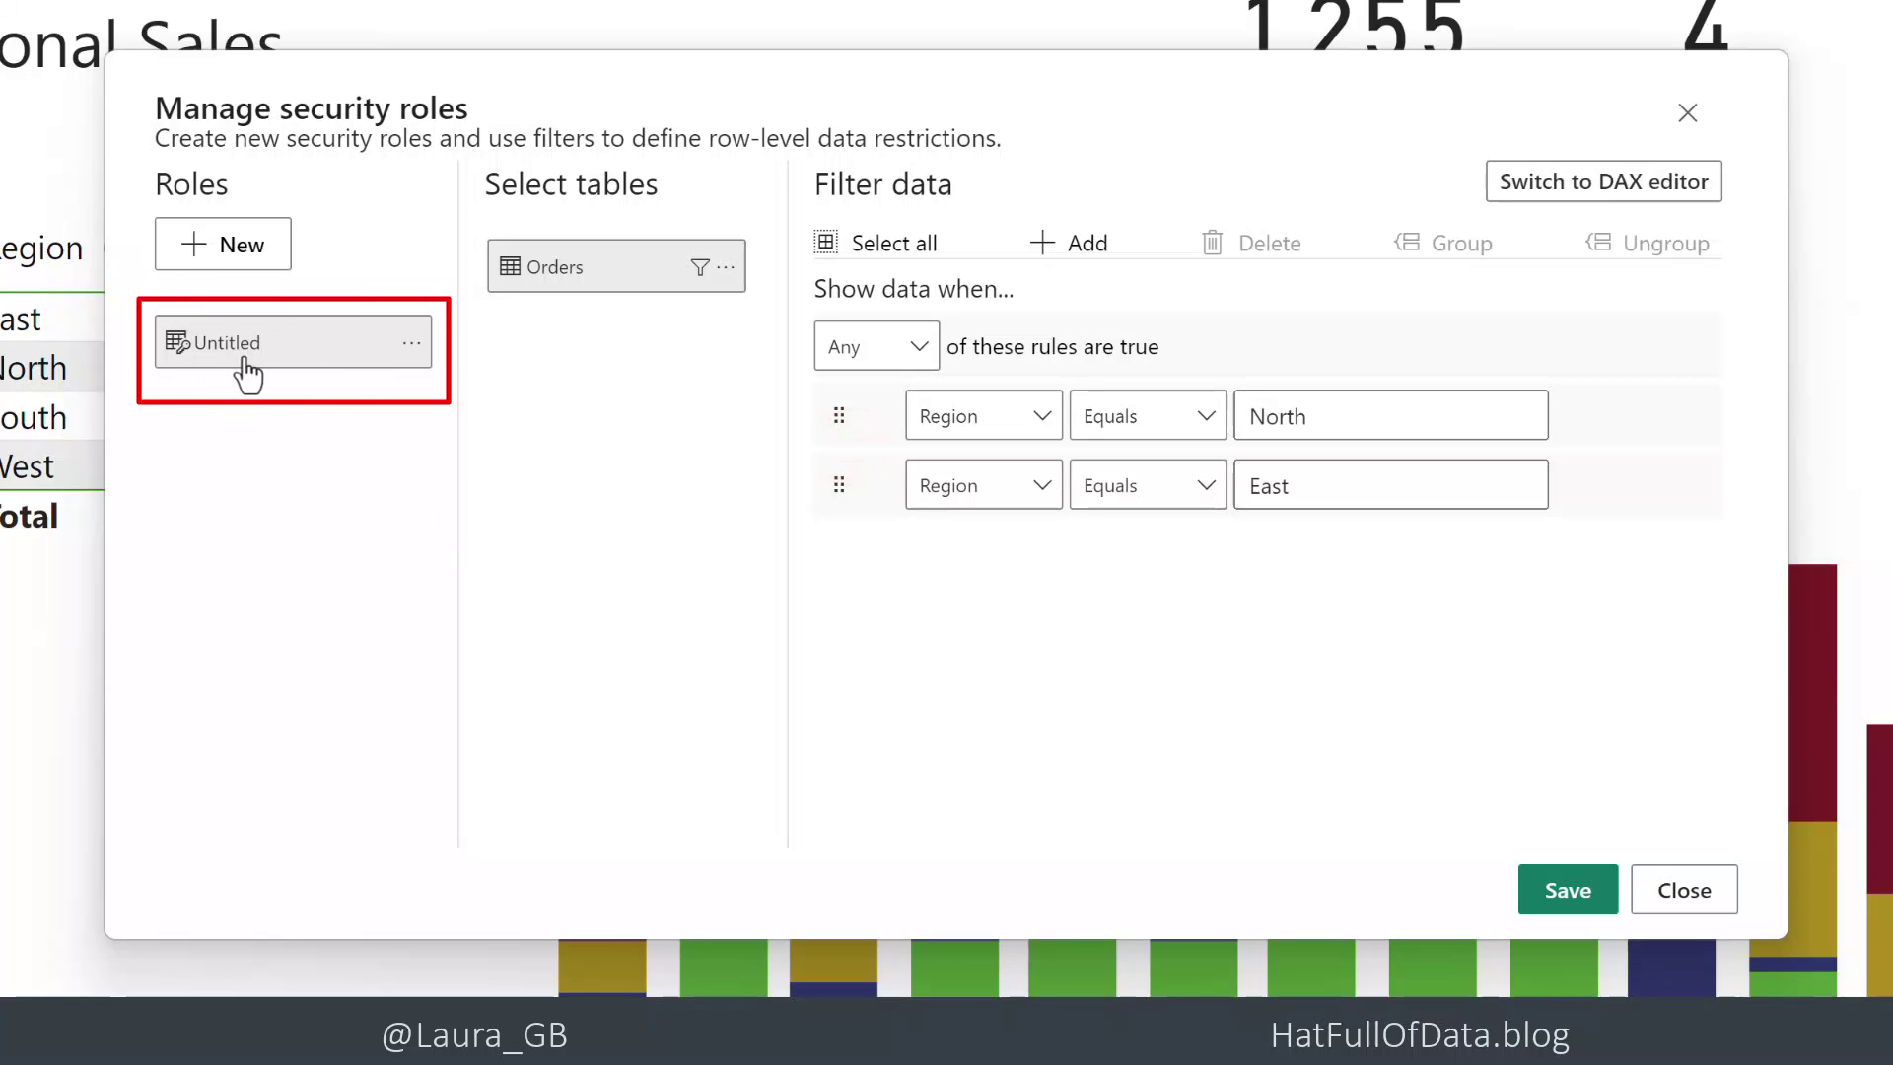
Step: Rename the Untitled role to North East
click(410, 343)
click(479, 360)
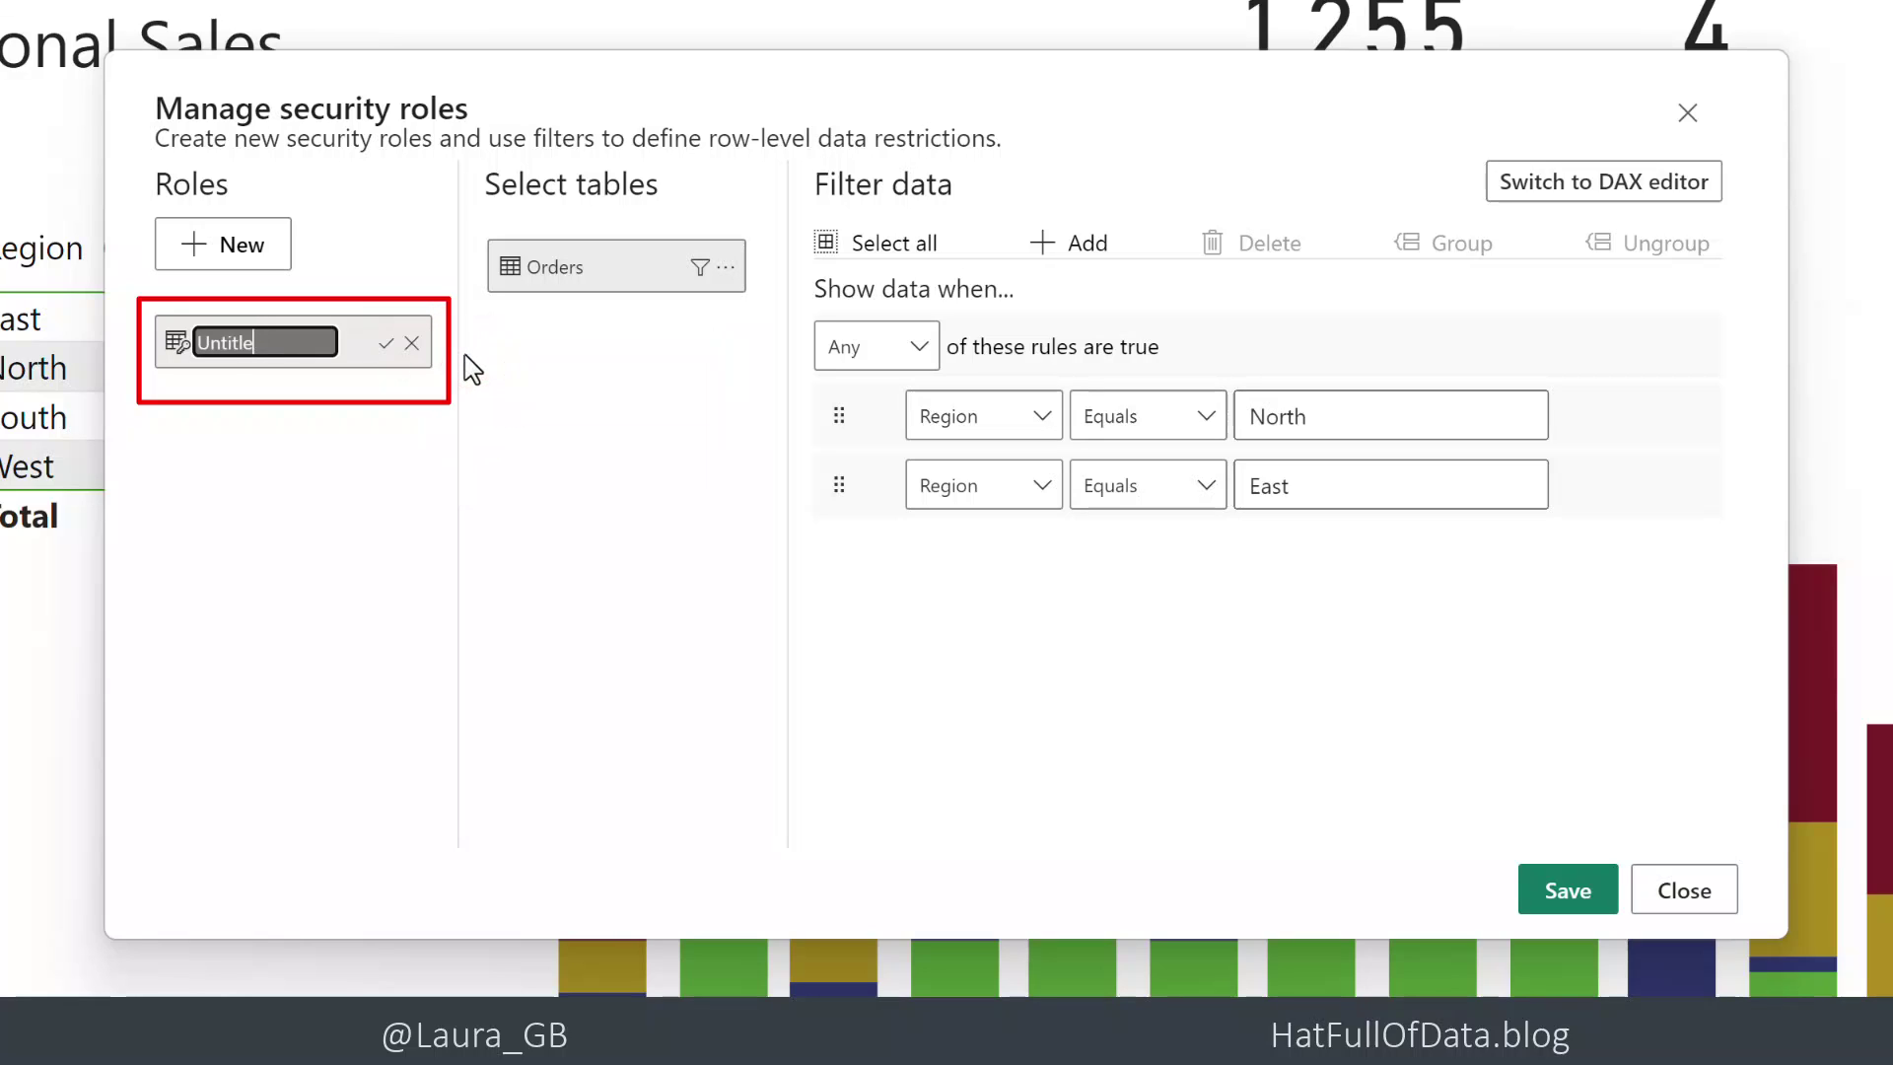
key(BackSpace)
key(BackSpace)
key(BackSpace)
key(BackSpace)
key(BackSpace)
key(BackSpace)
key(BackSpace)
text(North Ea)
Step: Confirm the North East name and add a second role filtering Region South or West
click(387, 350)
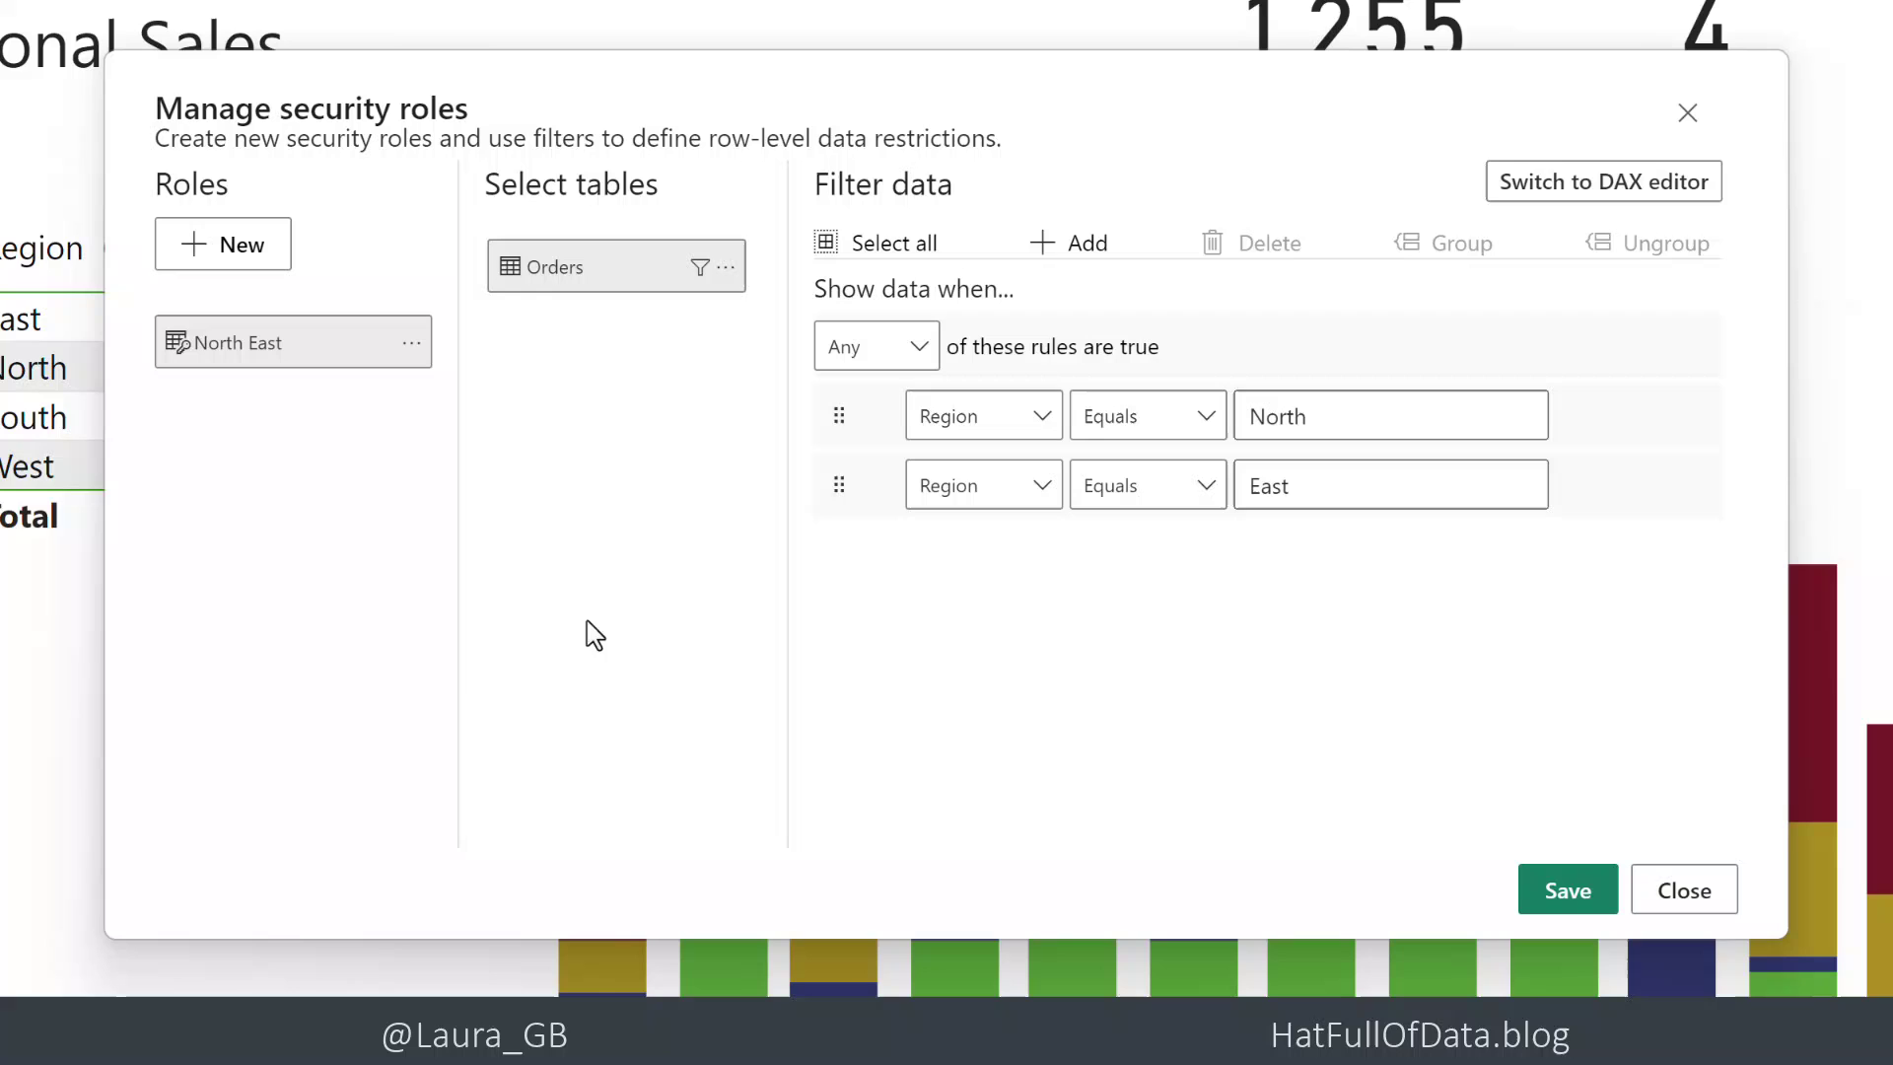
click(237, 248)
click(1088, 243)
click(1281, 415)
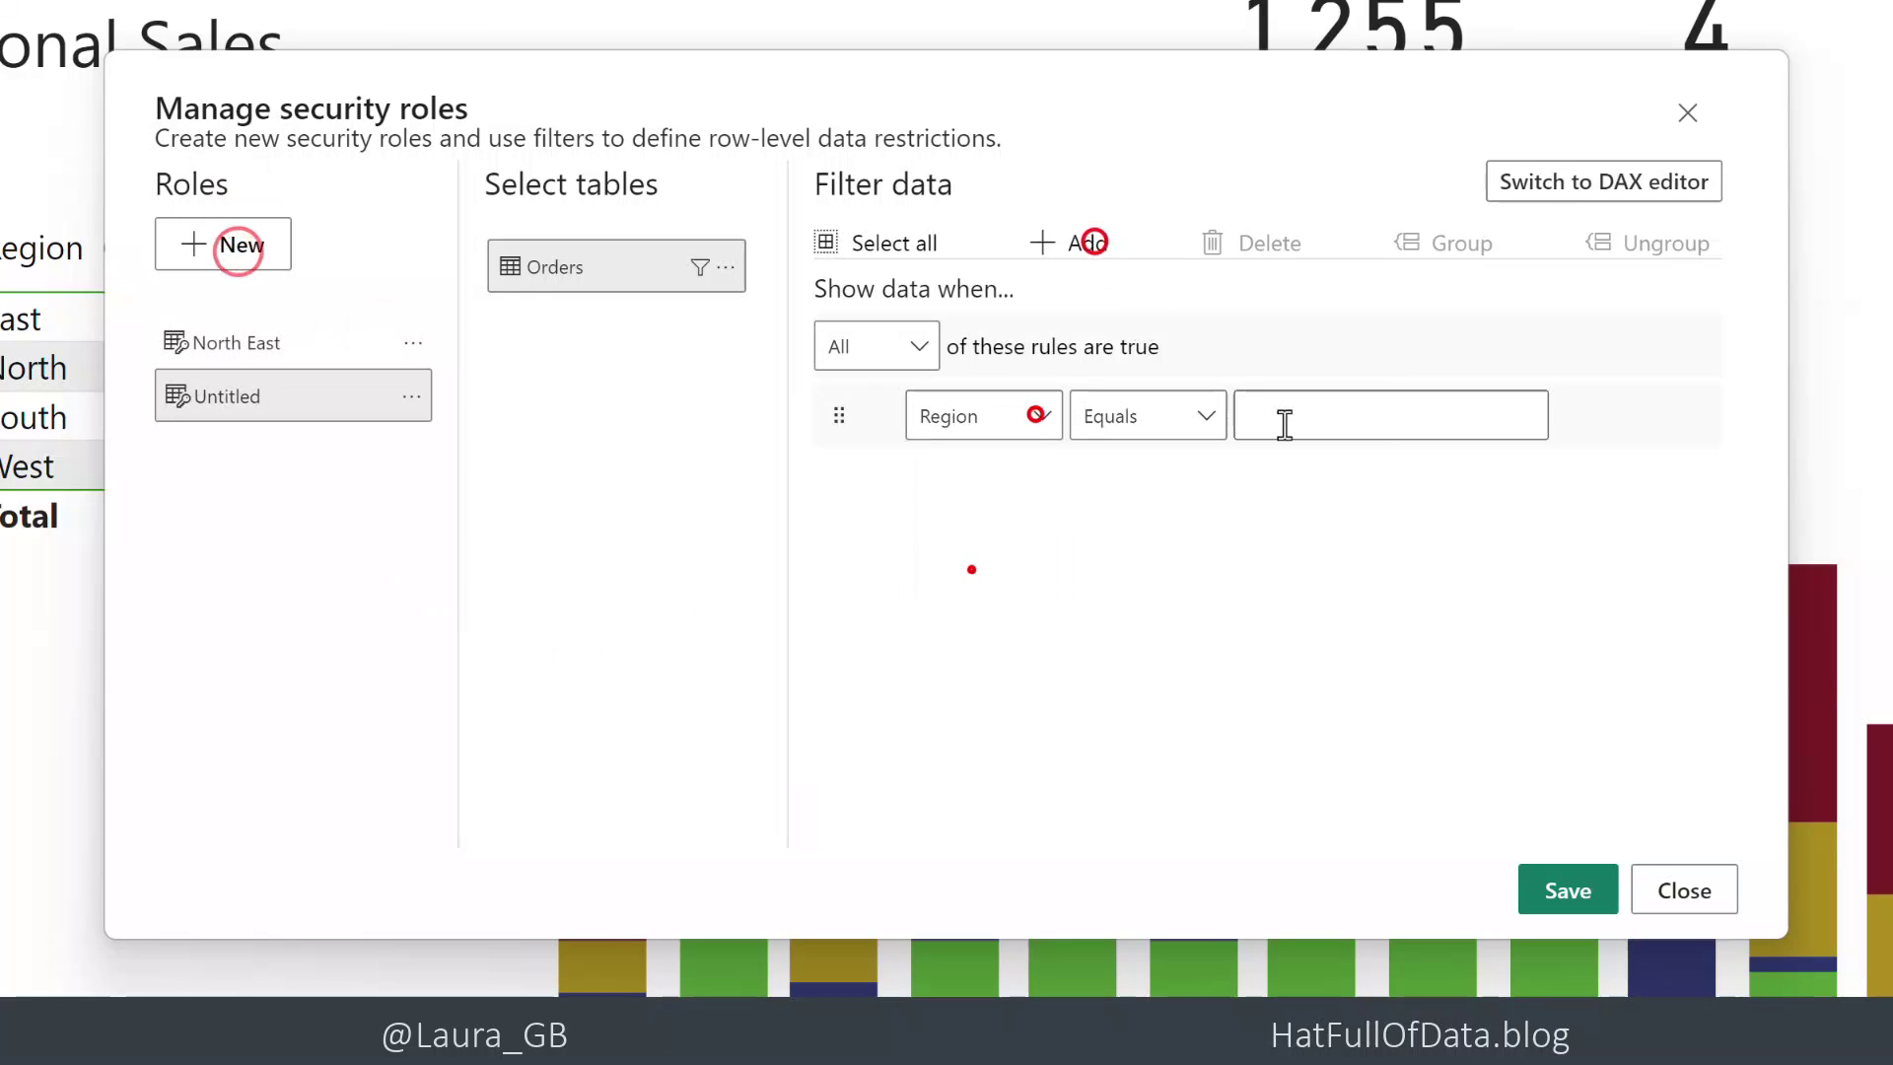
text(South)
click(1087, 242)
click(1291, 485)
text(West)
click(922, 346)
click(841, 448)
Step: Name the second role South West, then review the North East rules
click(411, 396)
click(477, 417)
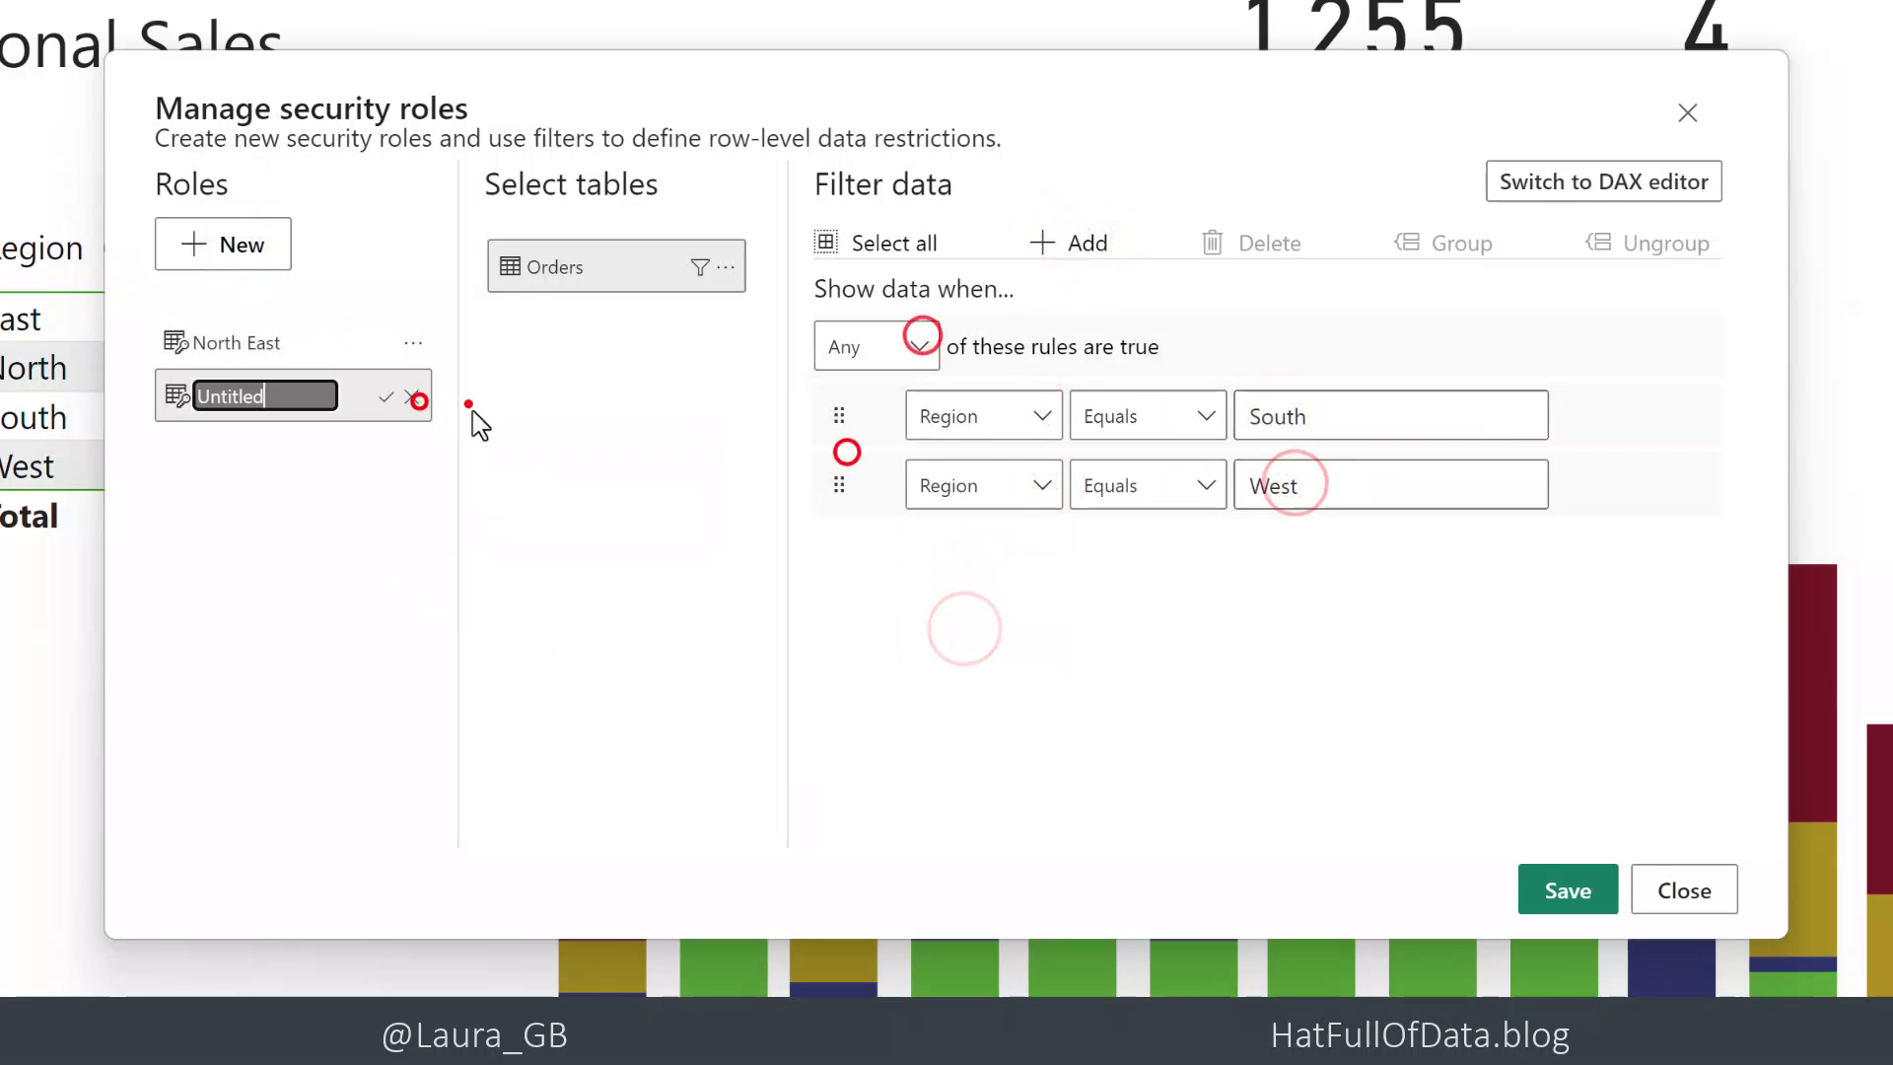
text(SouthWest)
click(386, 396)
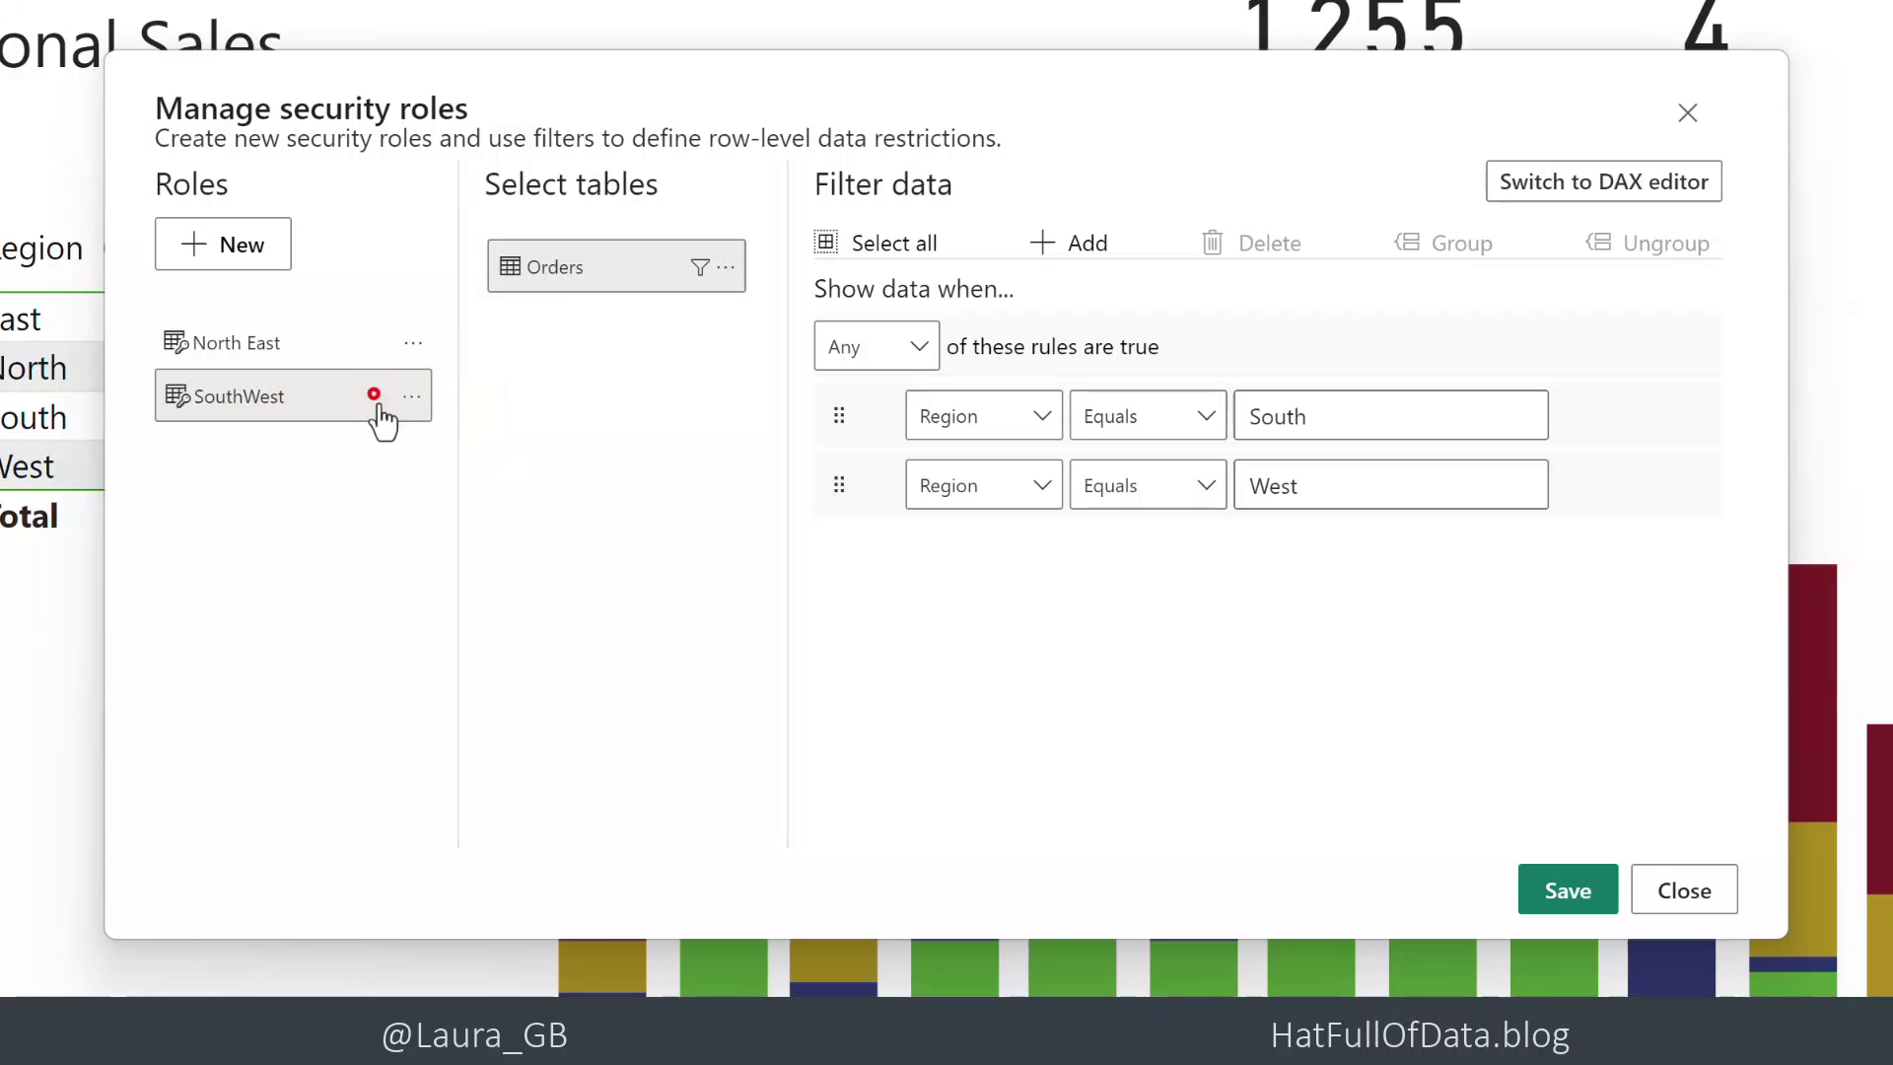
click(410, 396)
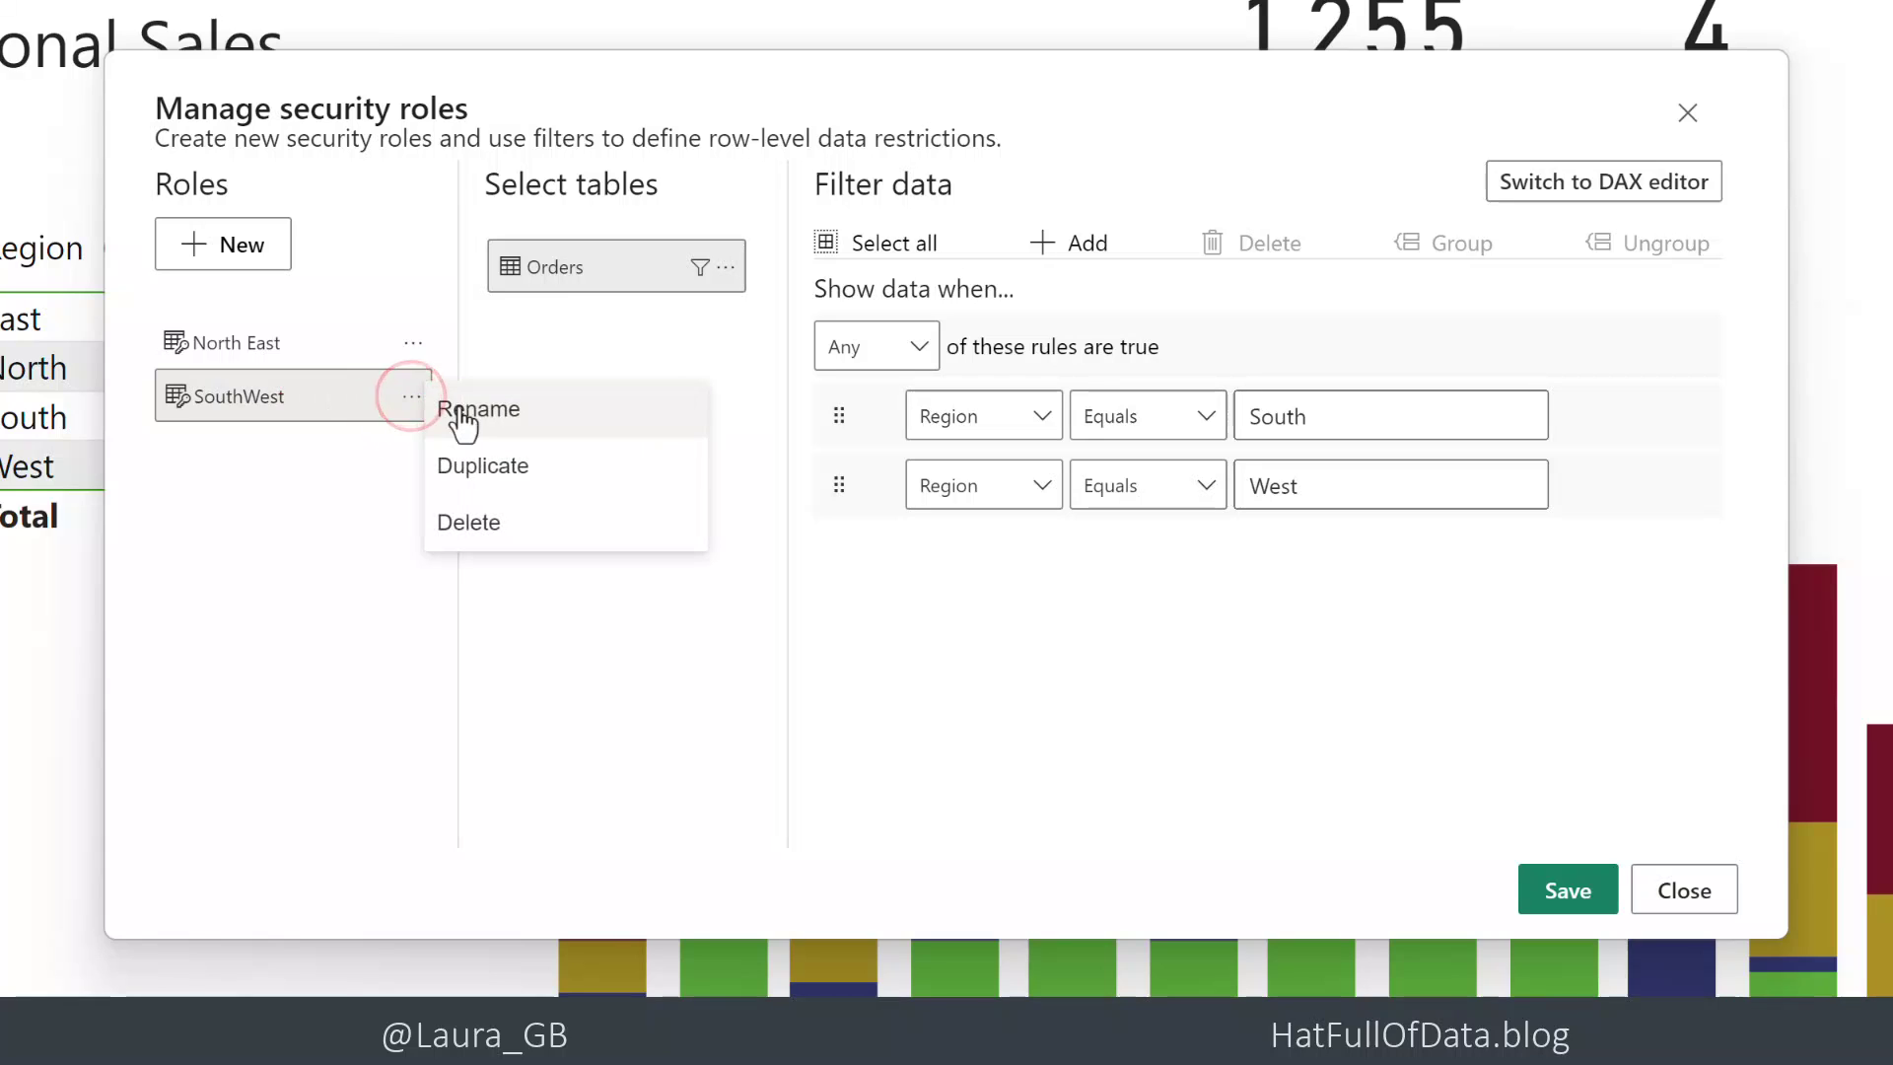
click(457, 414)
click(246, 394)
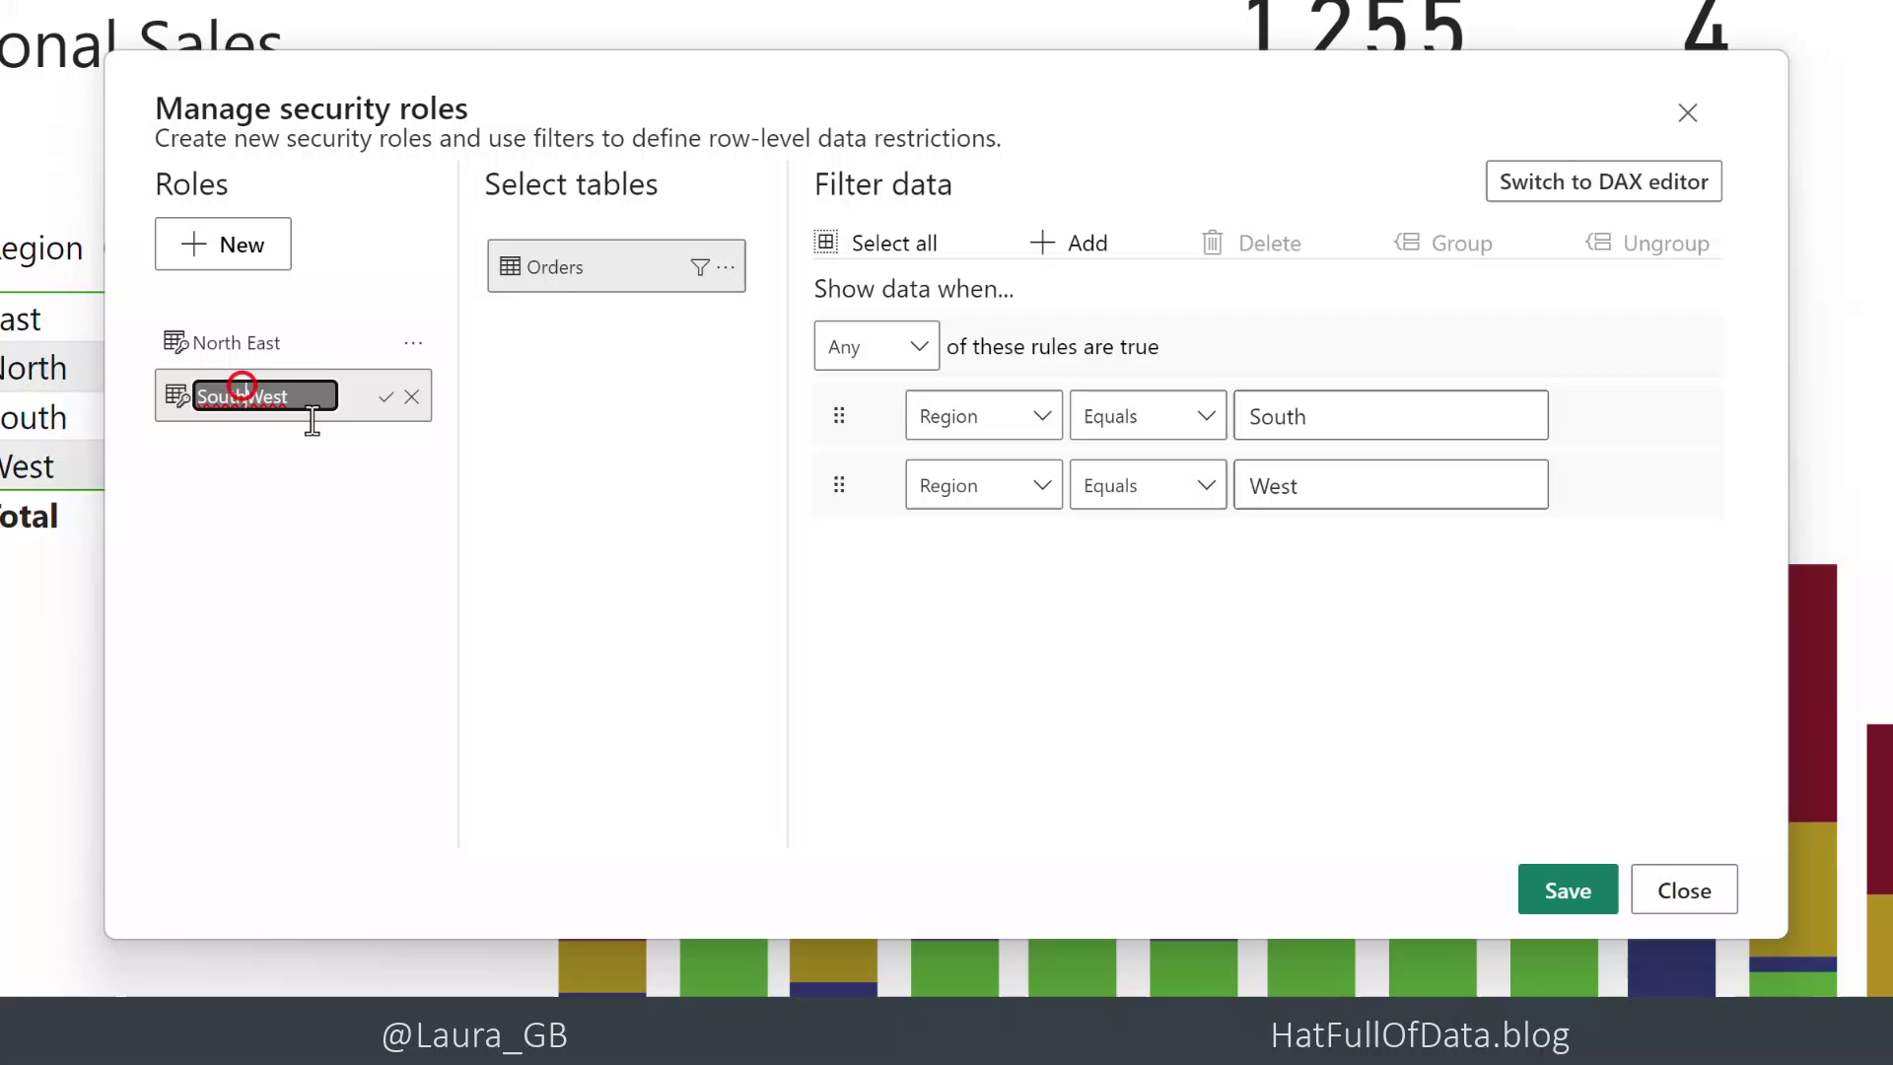
click(383, 399)
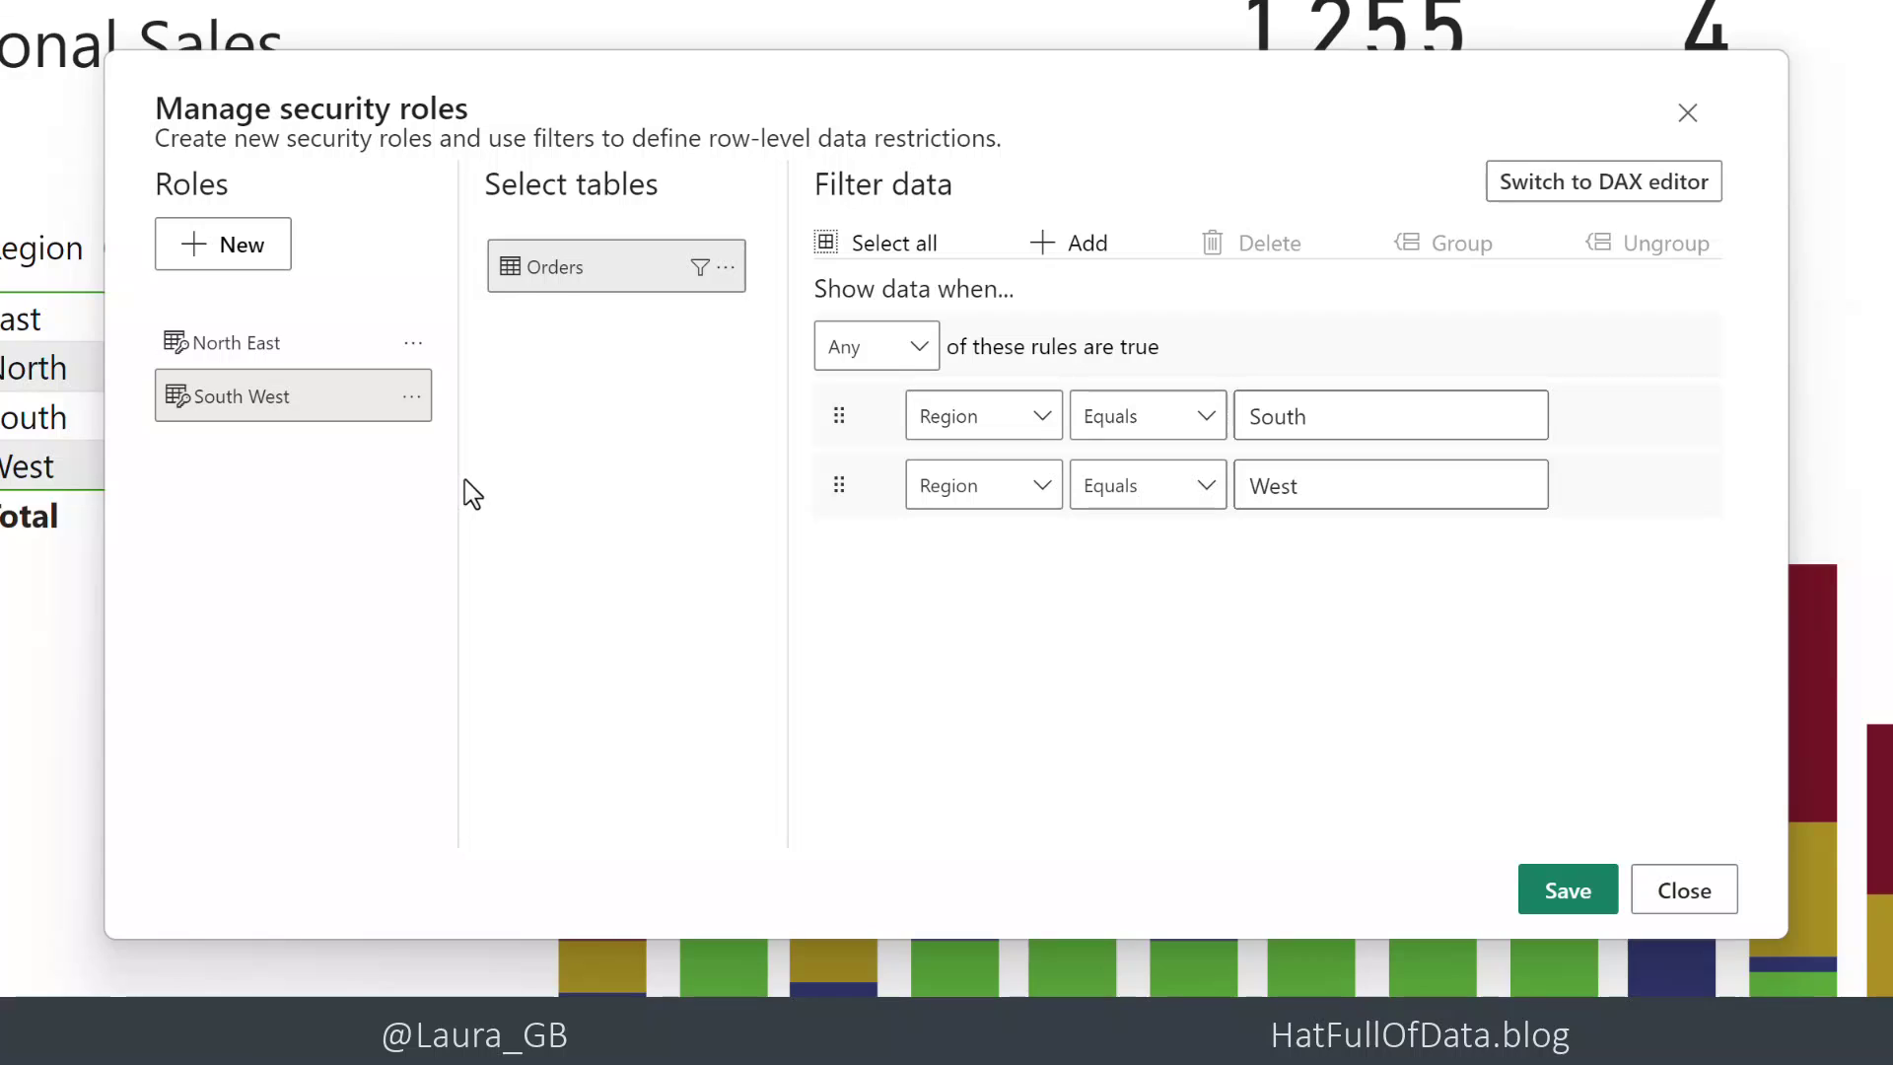
click(297, 345)
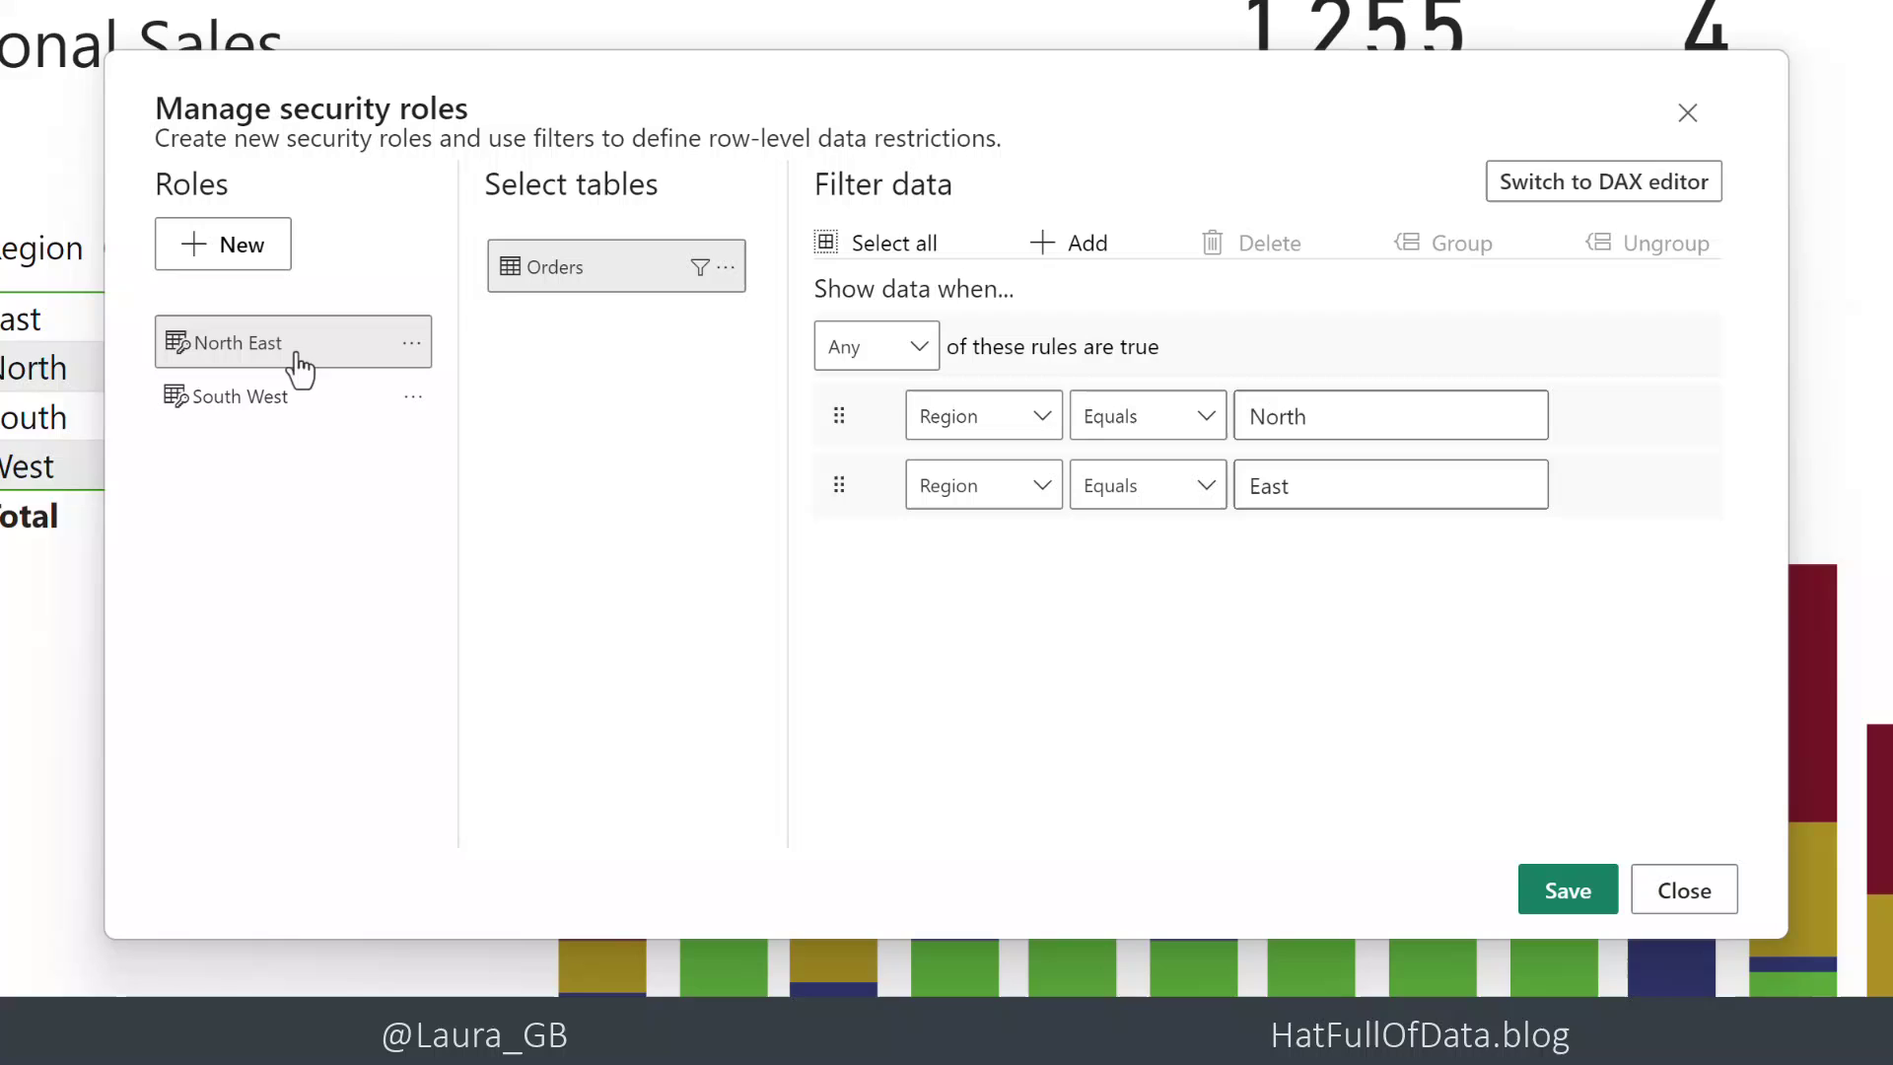
click(290, 406)
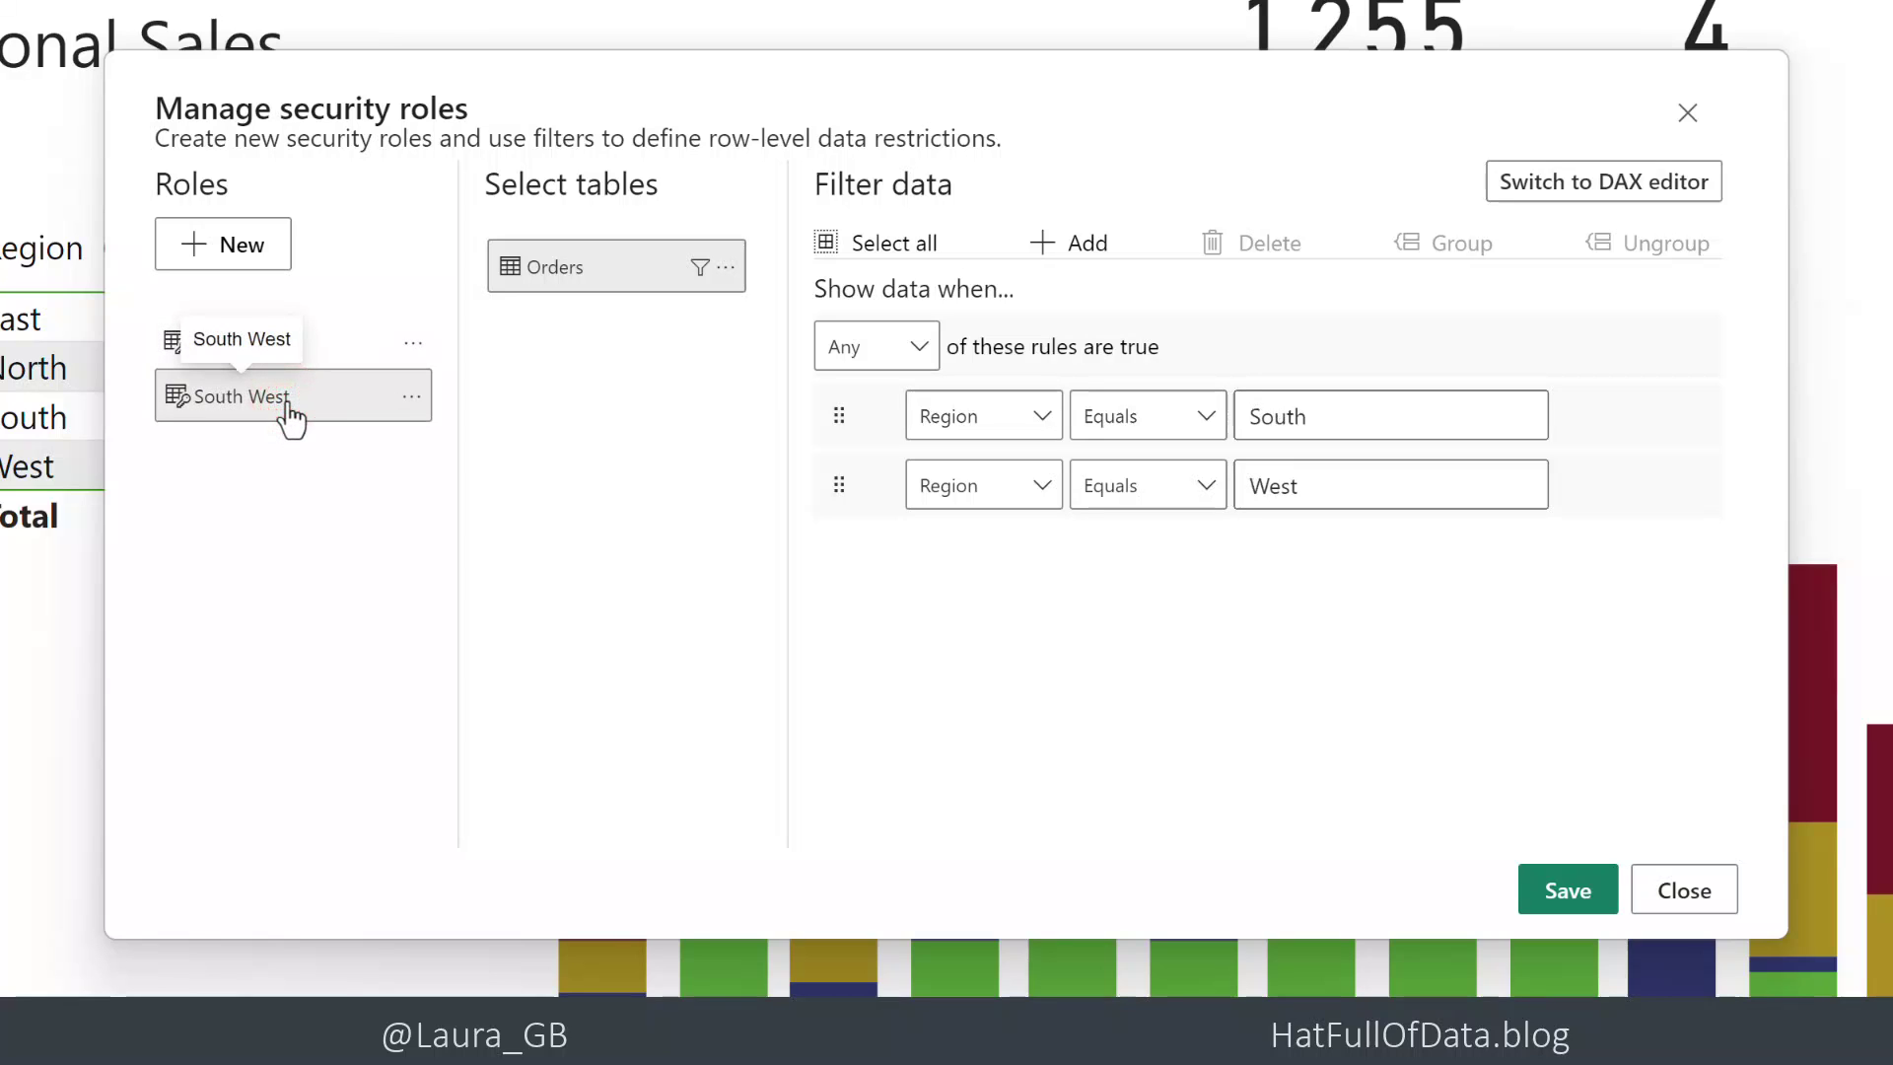
Step: Save the roles, then save and publish Regional Sales.pbix to the Regional Reports workspace
click(1592, 893)
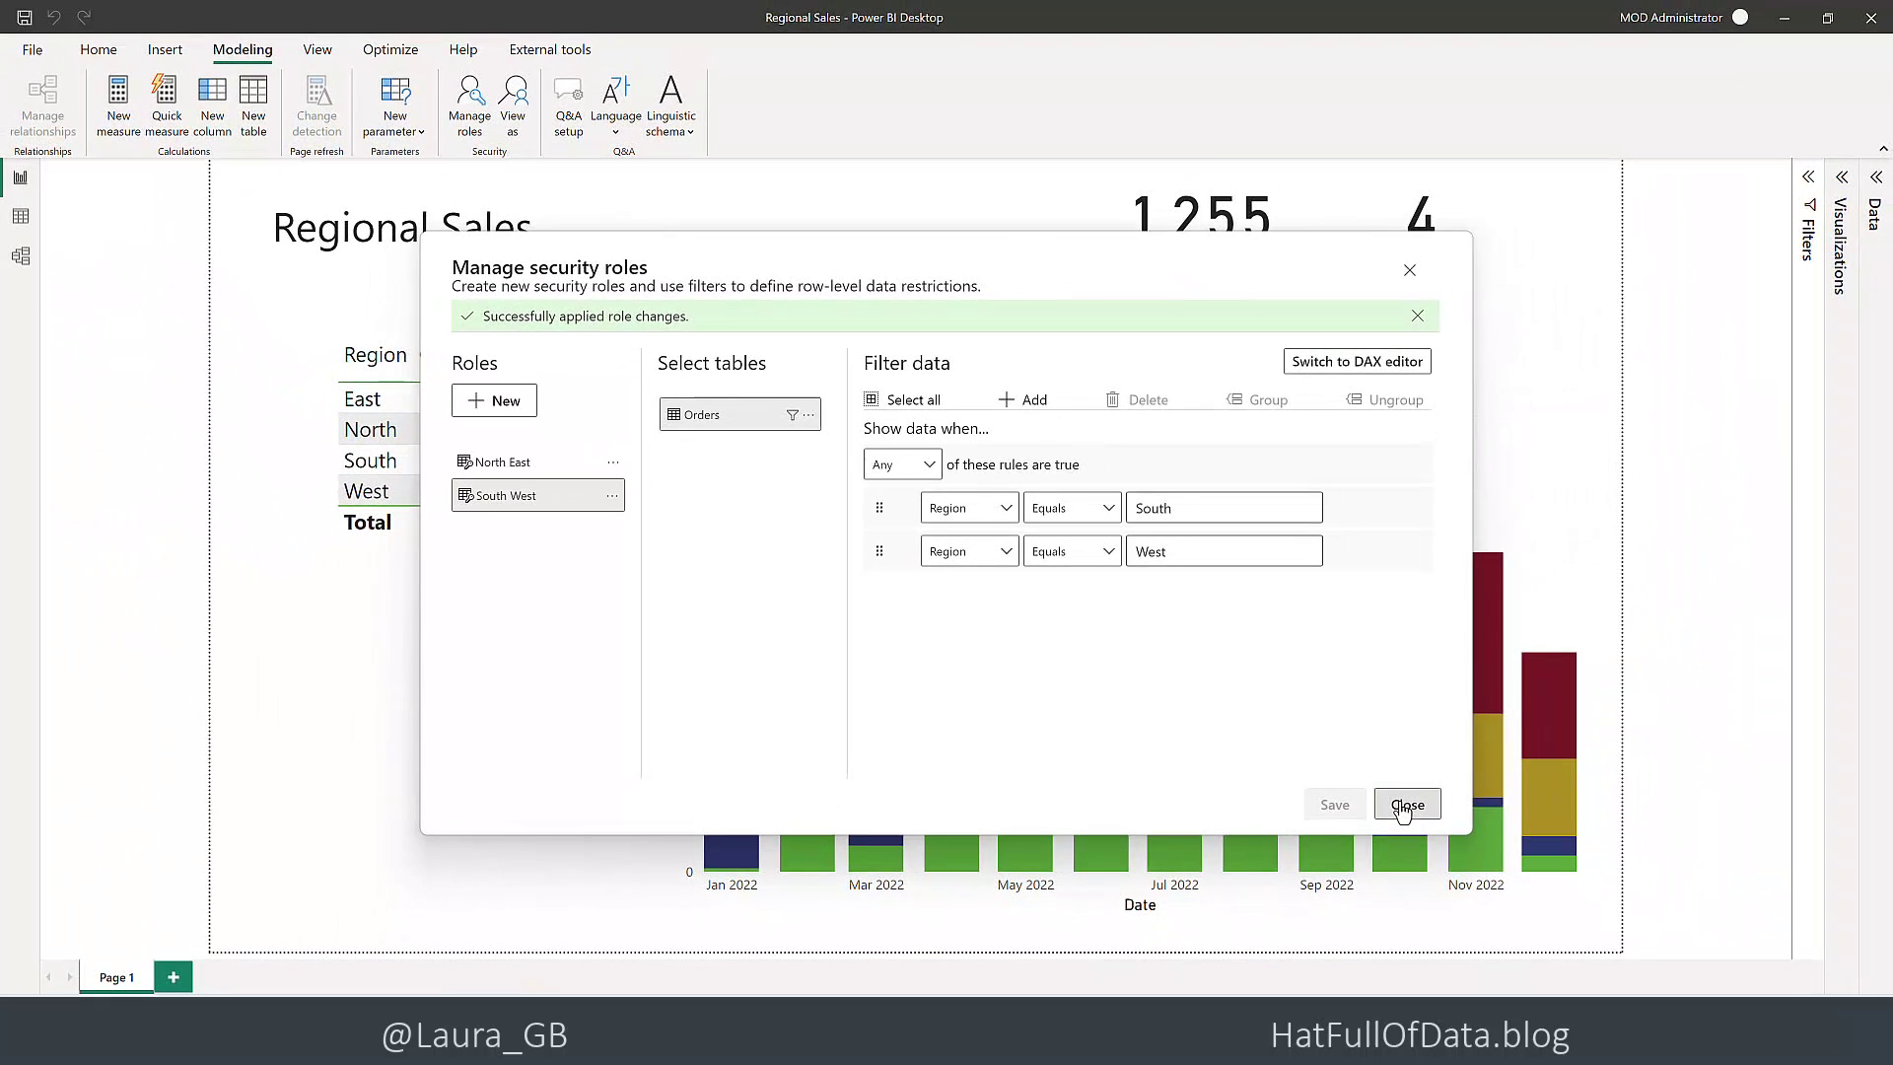
click(1675, 967)
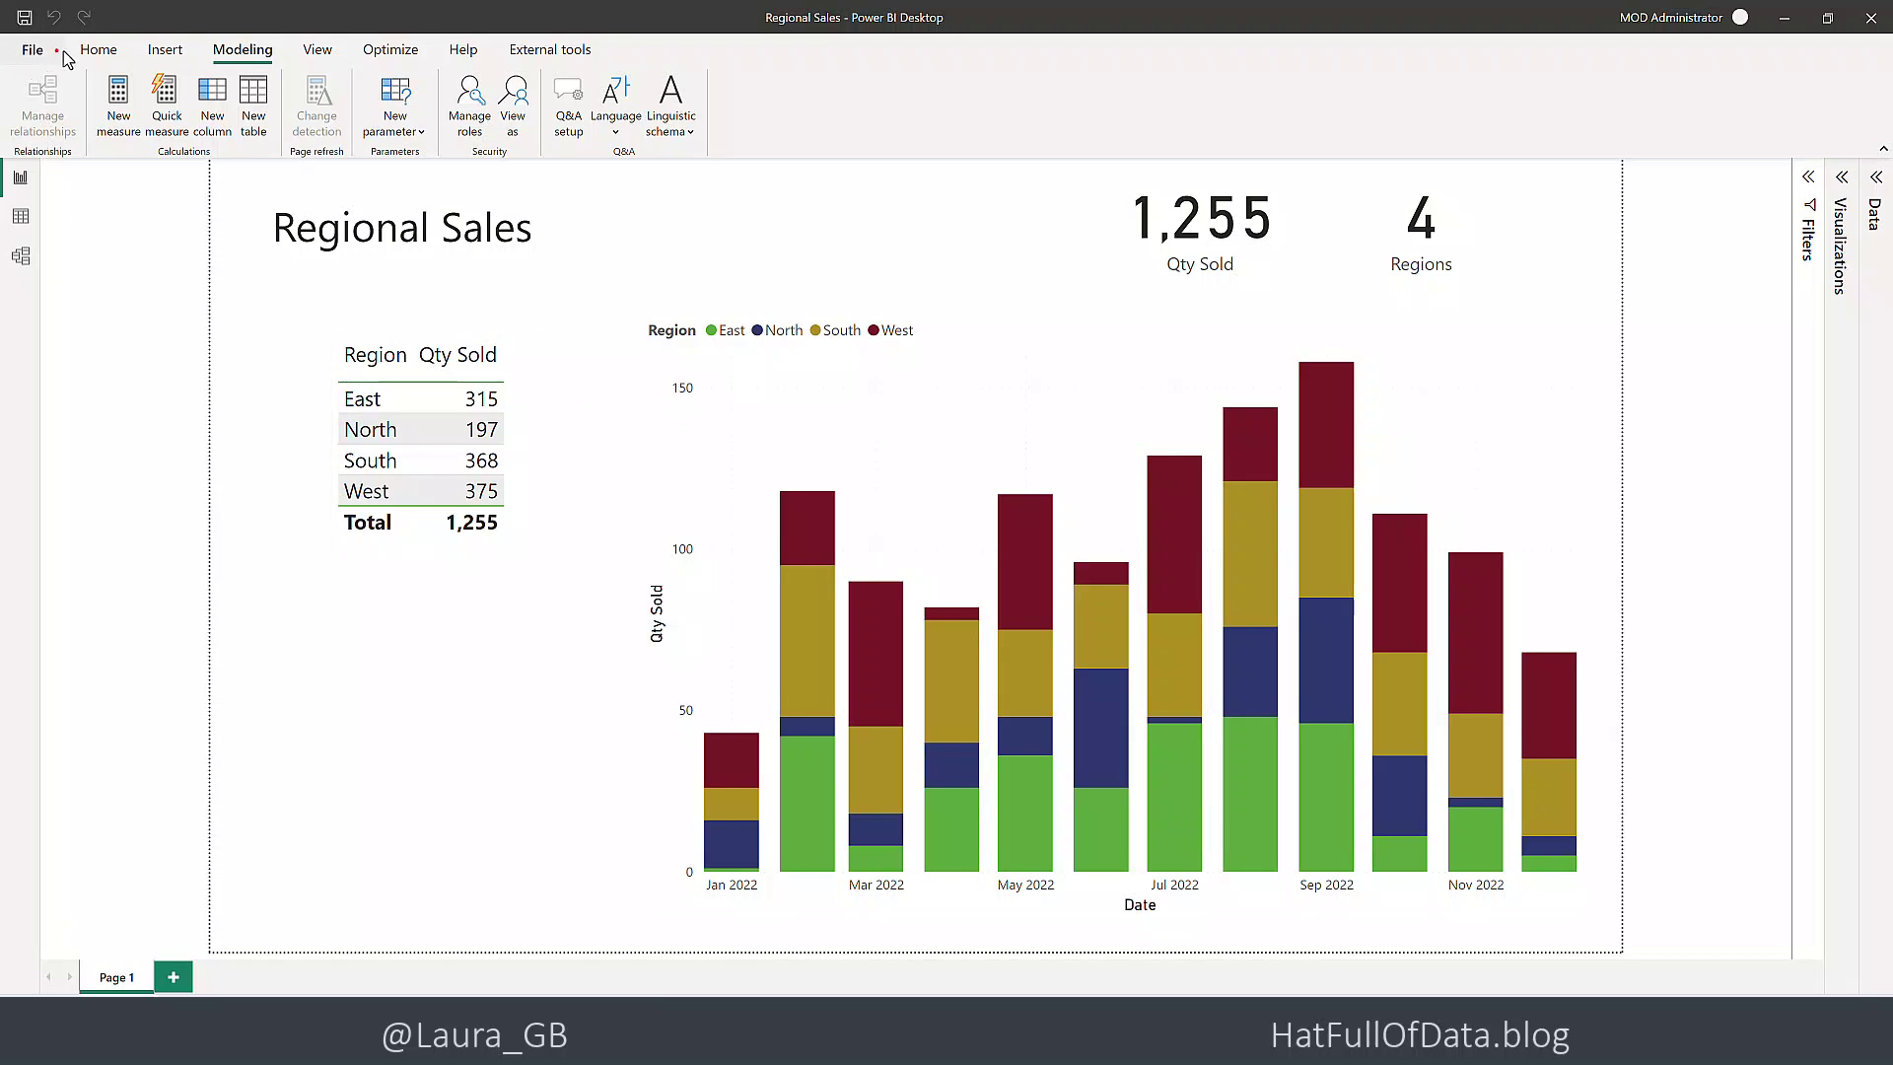
click(99, 49)
click(973, 104)
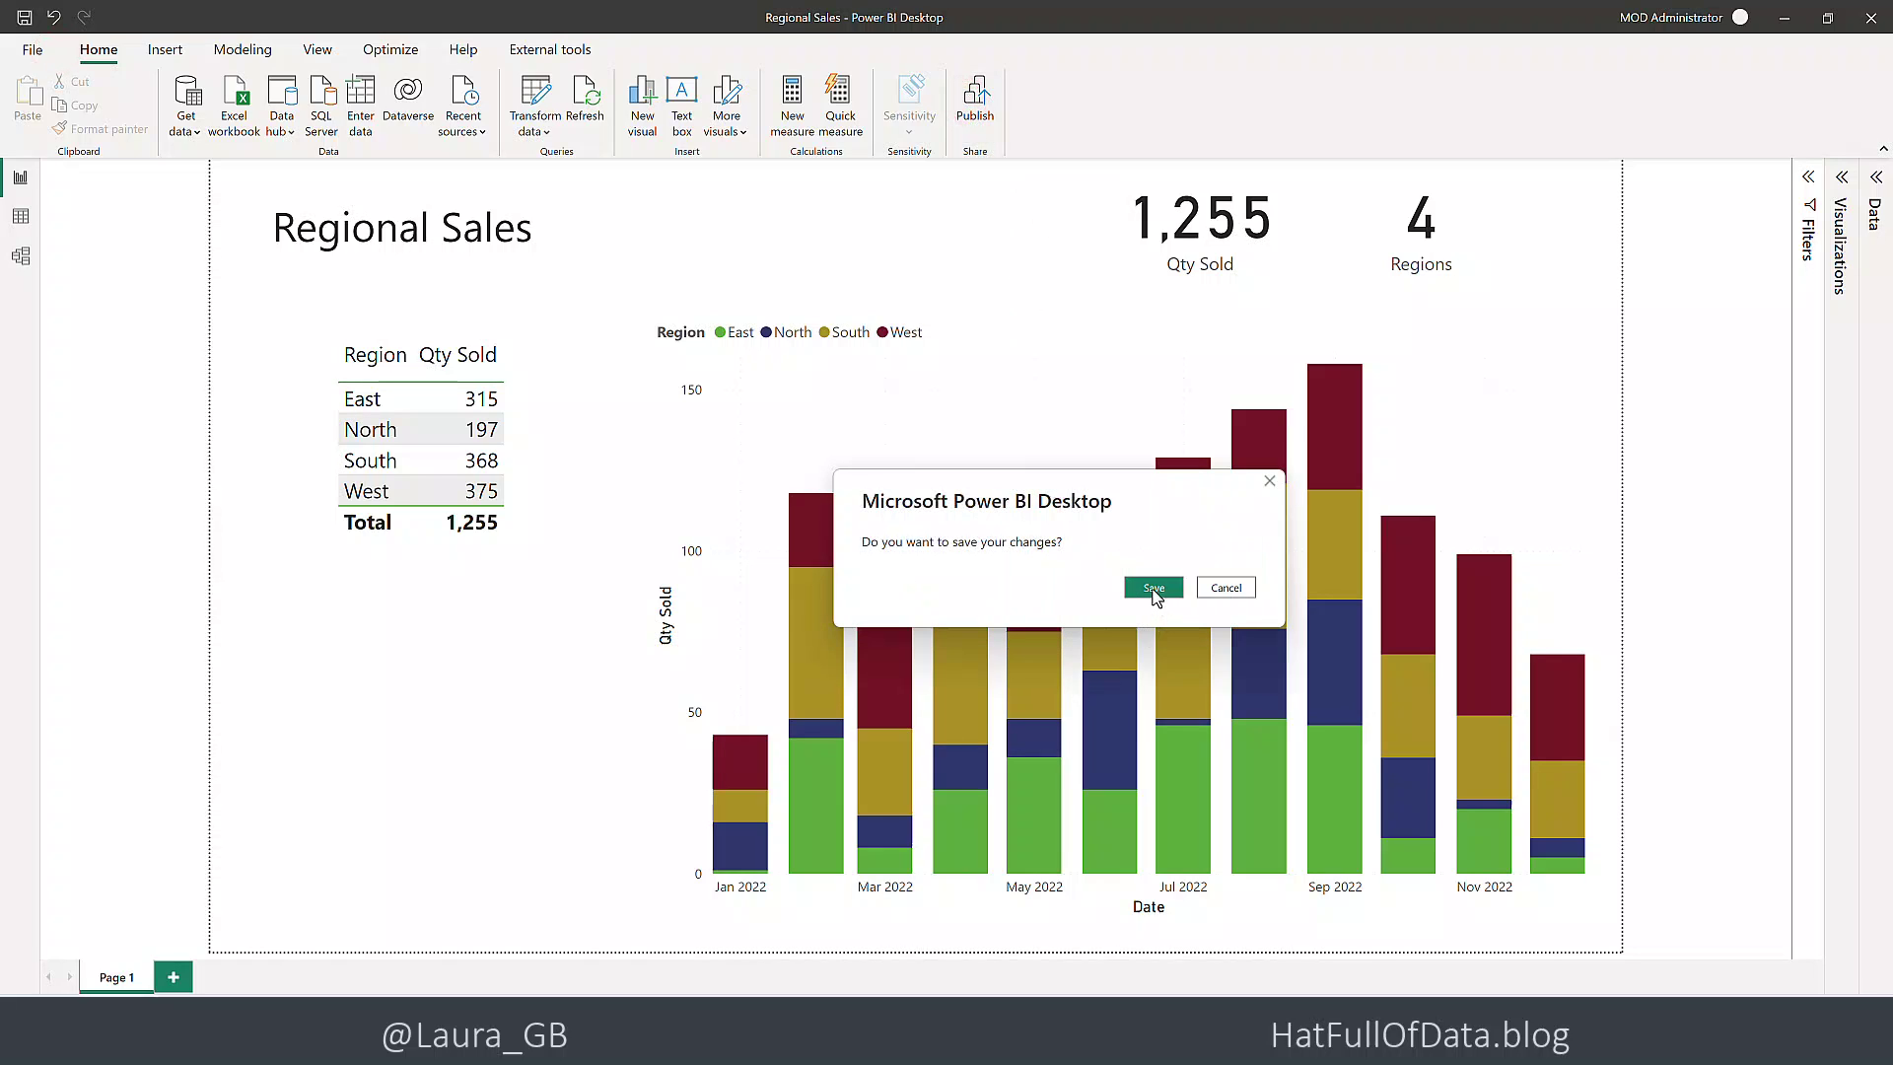
click(1153, 590)
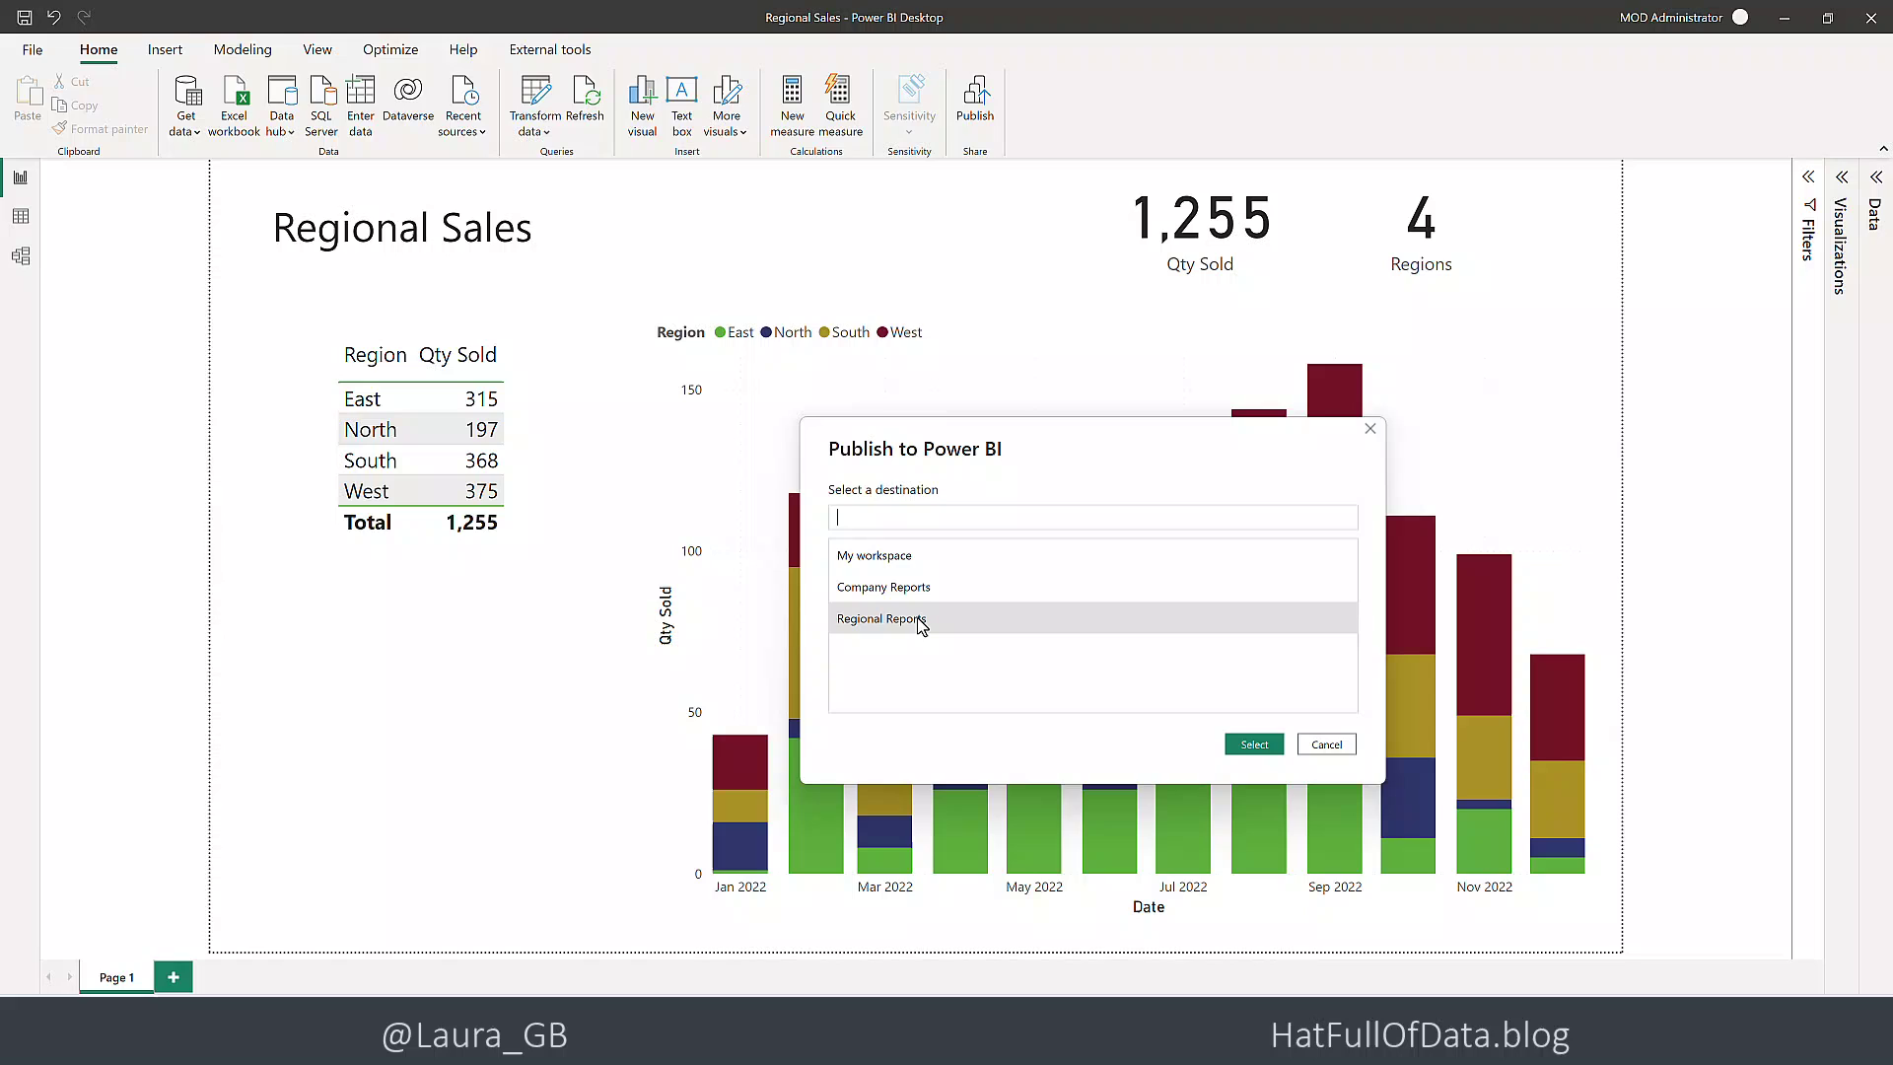
click(919, 621)
click(1255, 746)
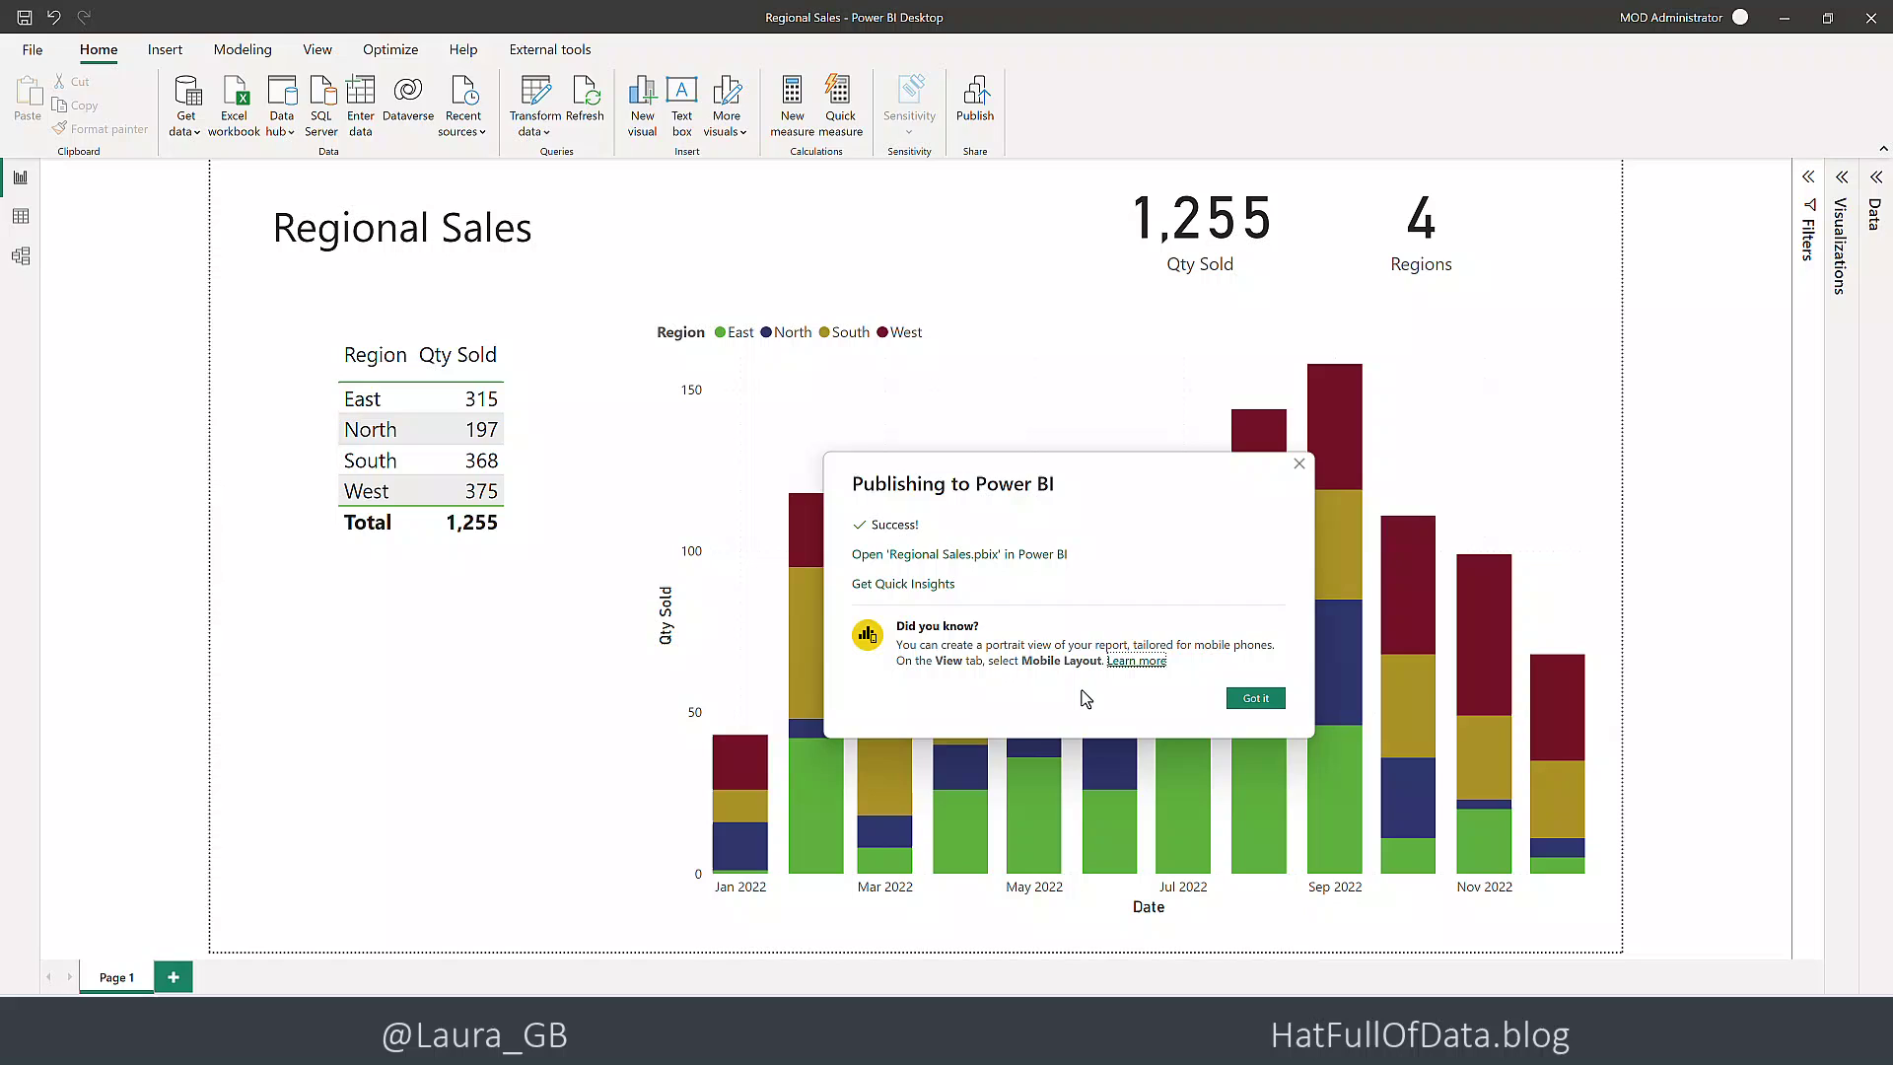
Step: In the online Regional Reports workspace, open More options for the Regional Sales dataset
key(alt+Tab)
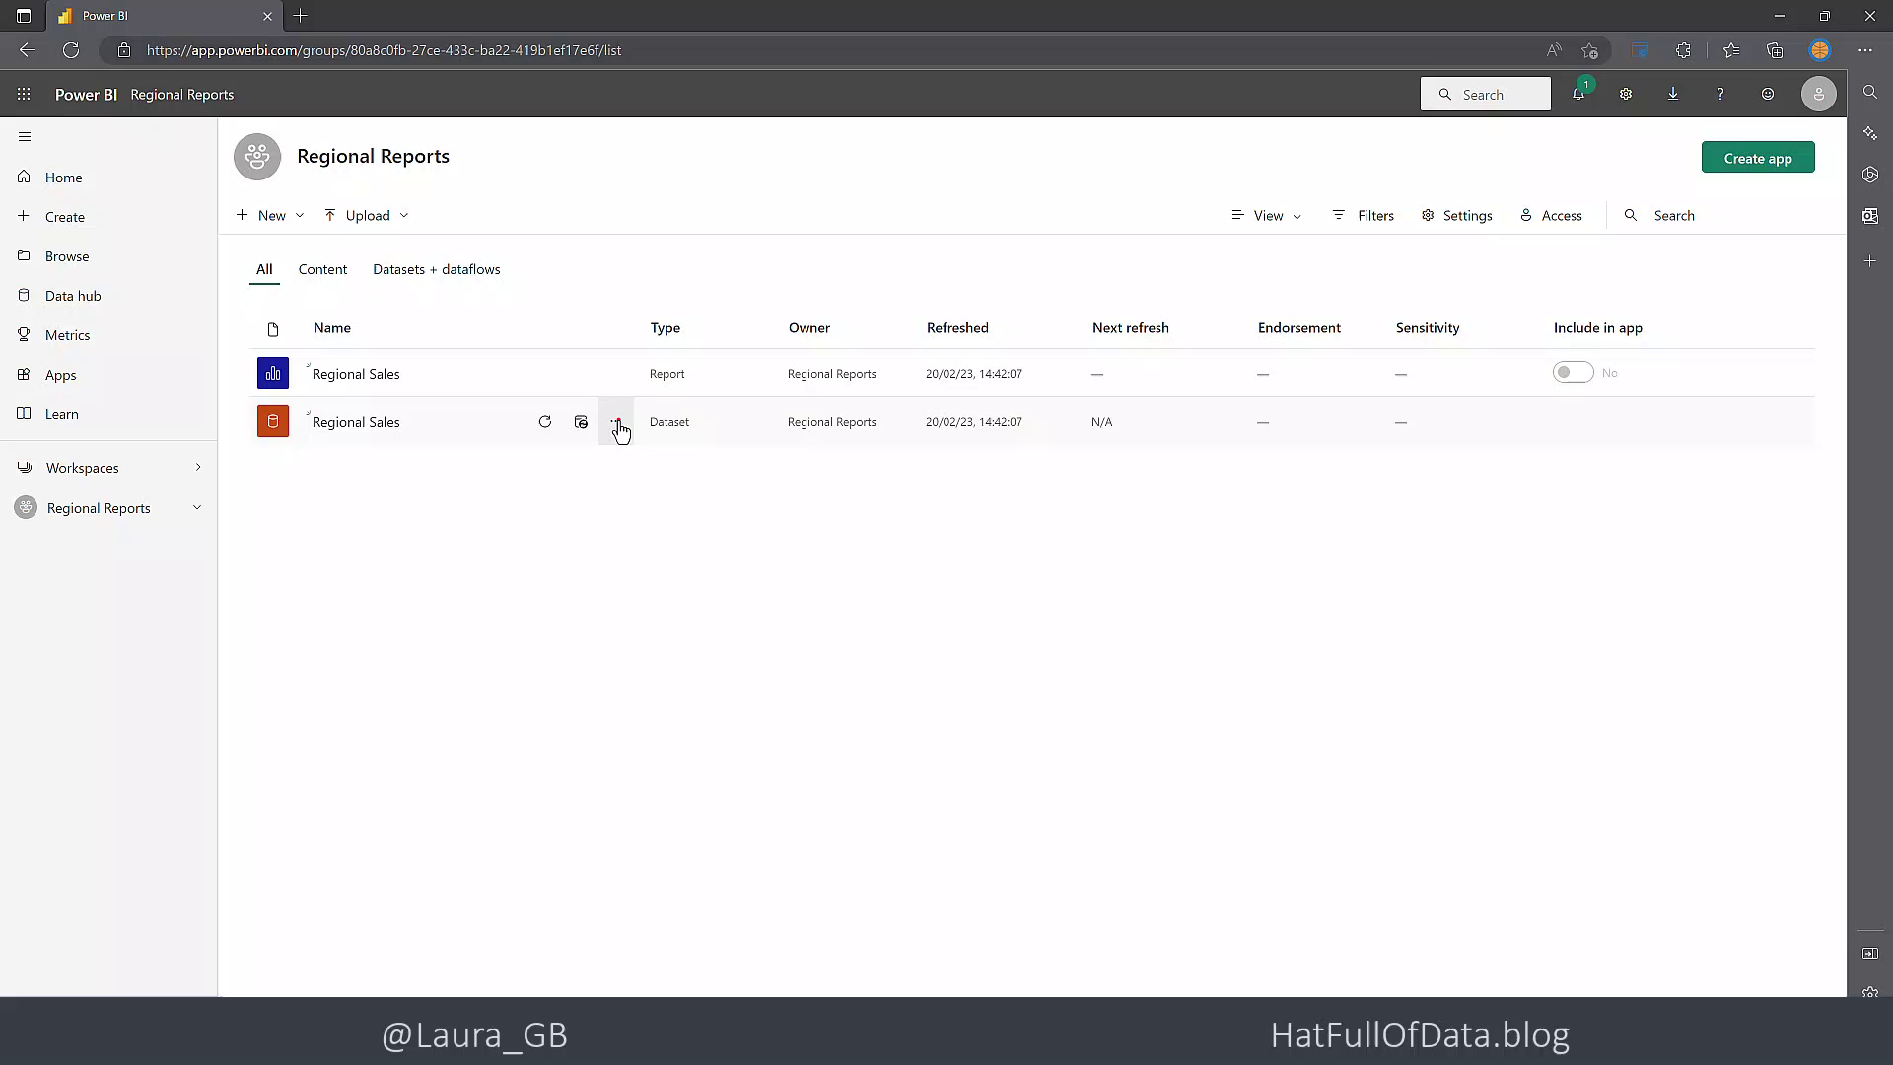
click(618, 424)
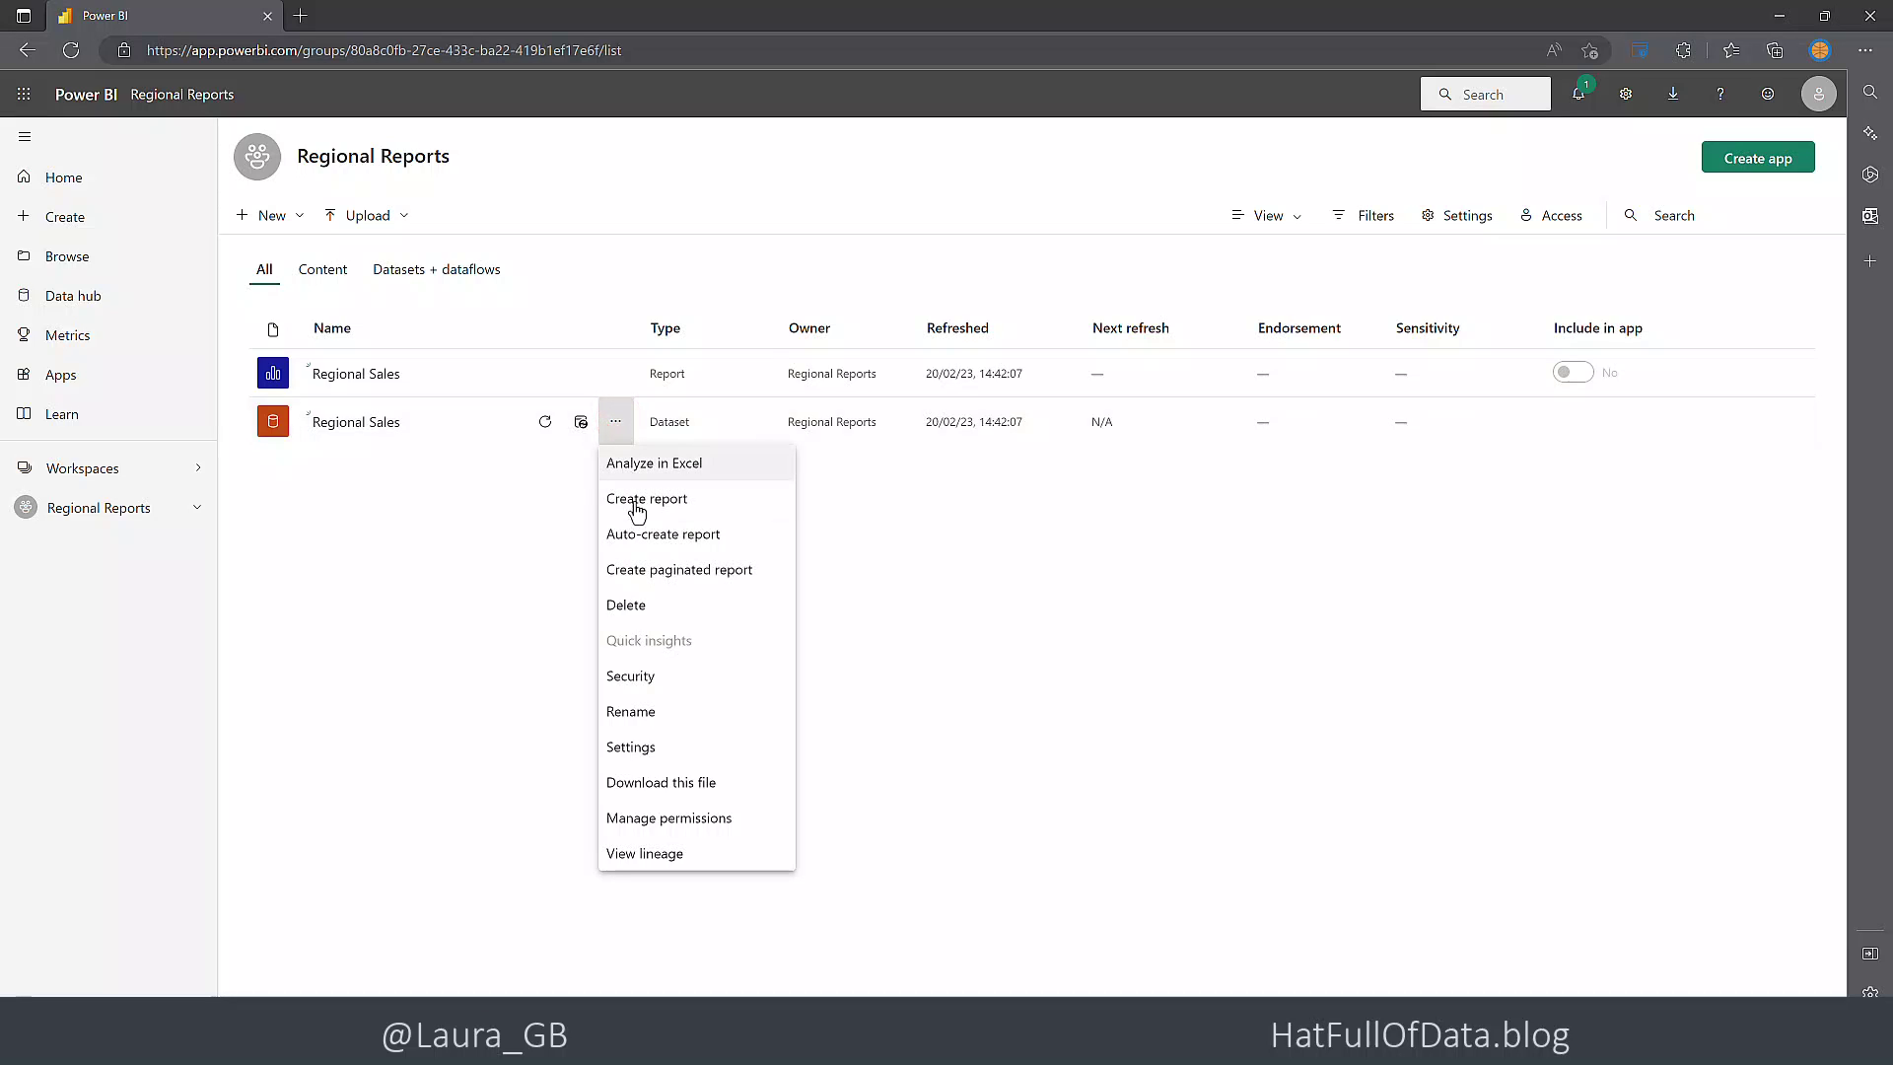
Step: In the dataset's Security settings, add the test user to the North East role, then select South West
click(650, 678)
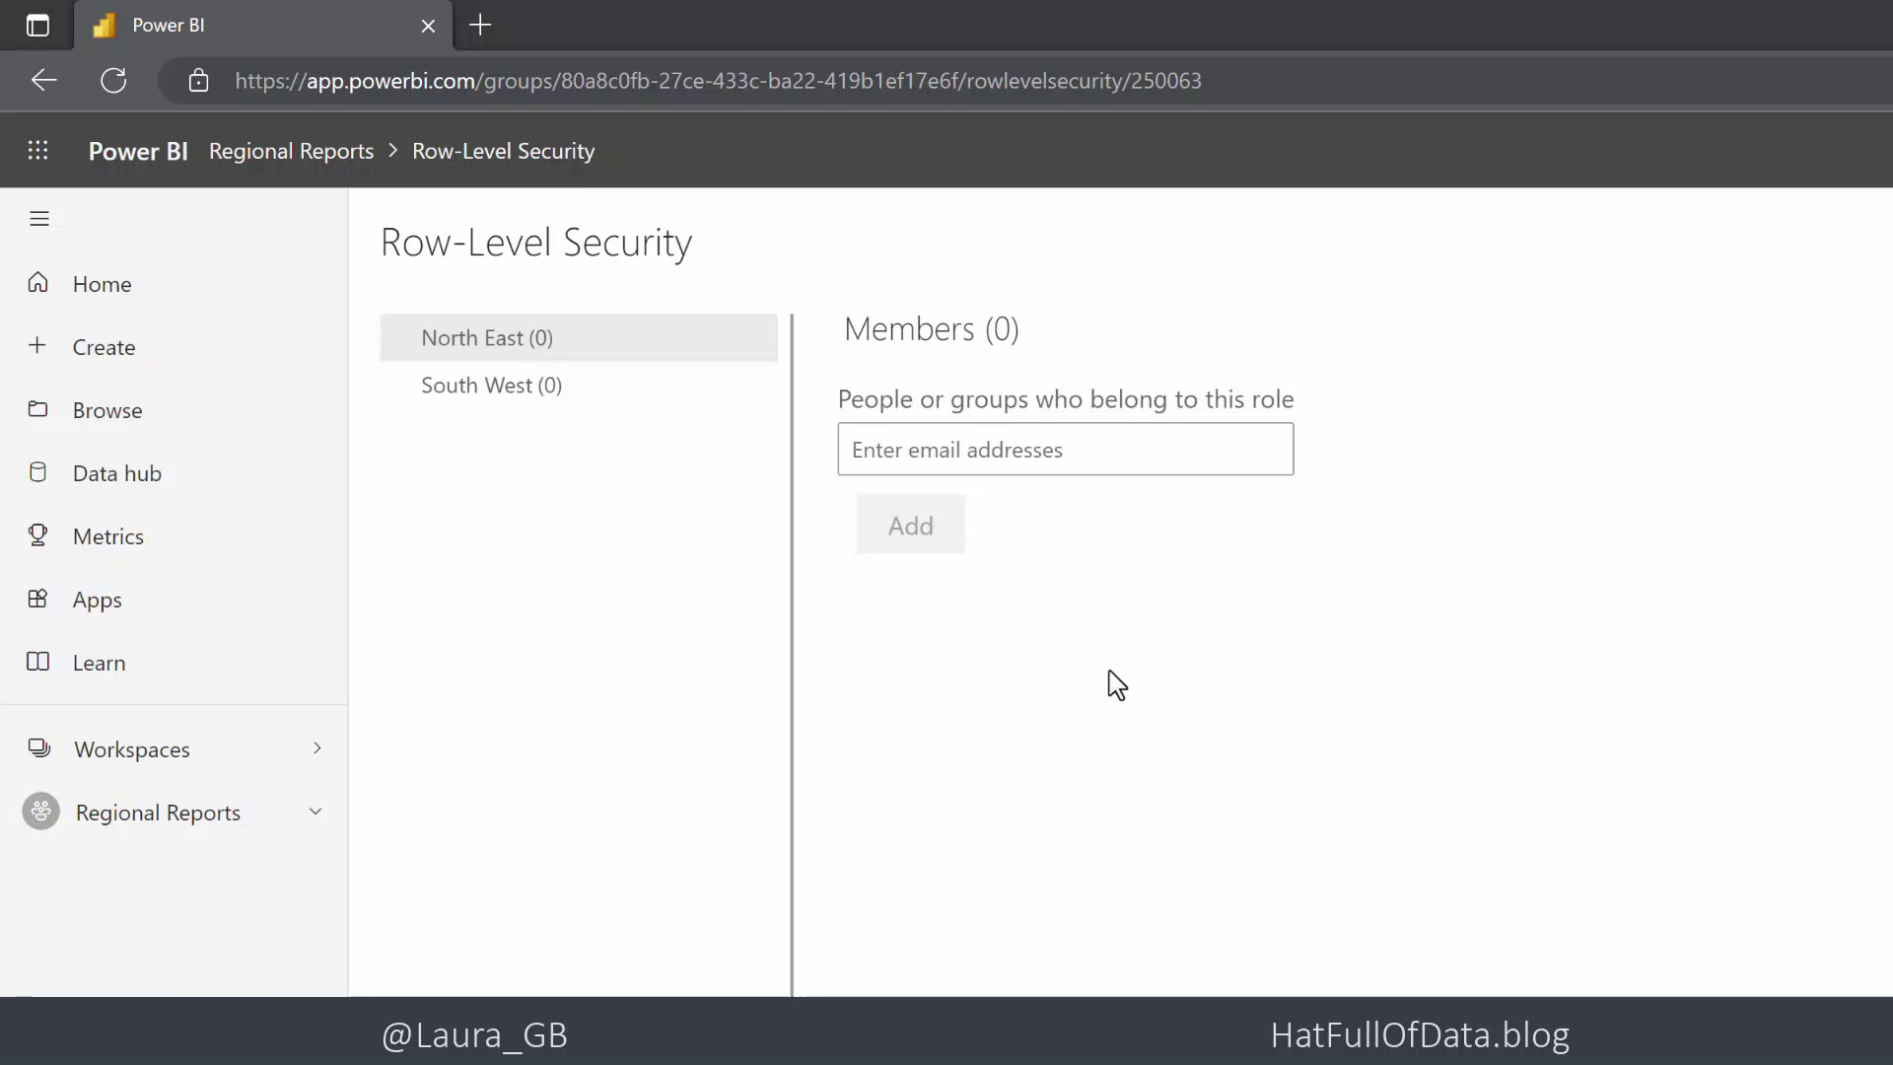
click(1017, 445)
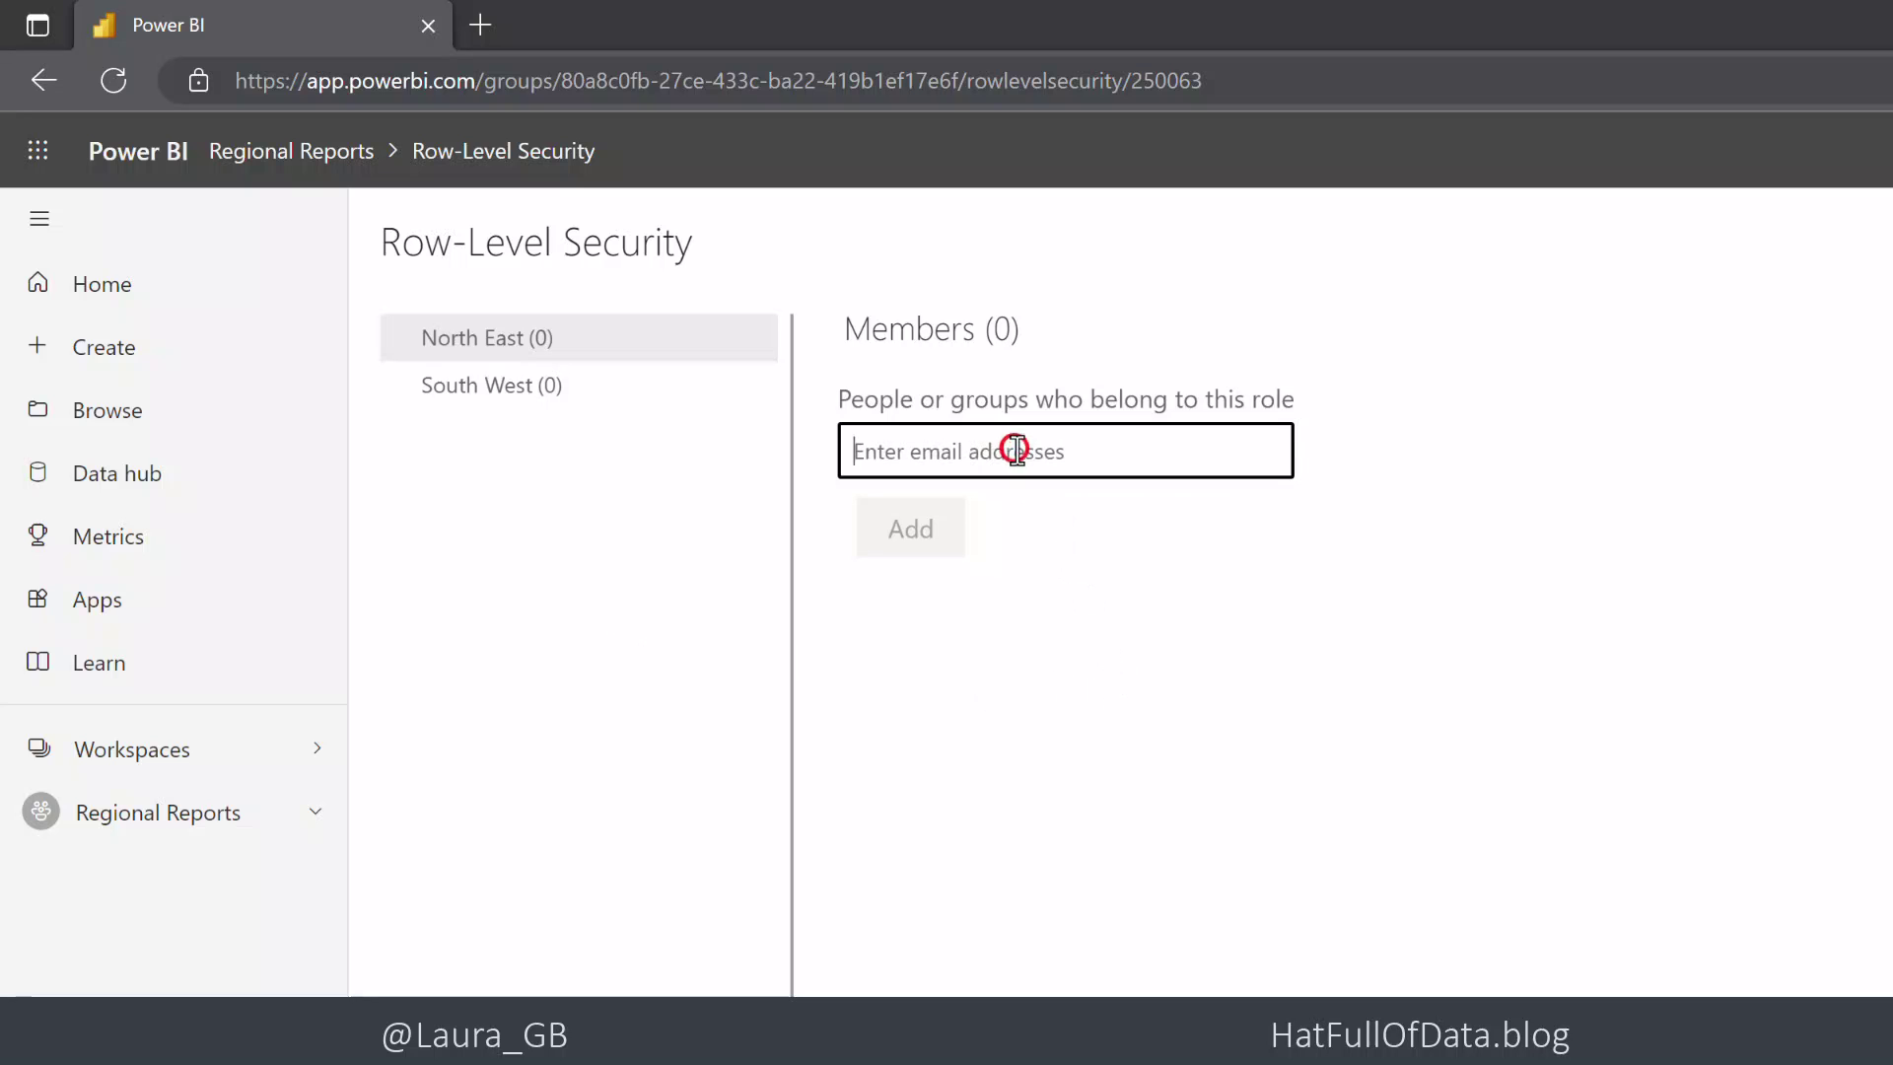
text(al)
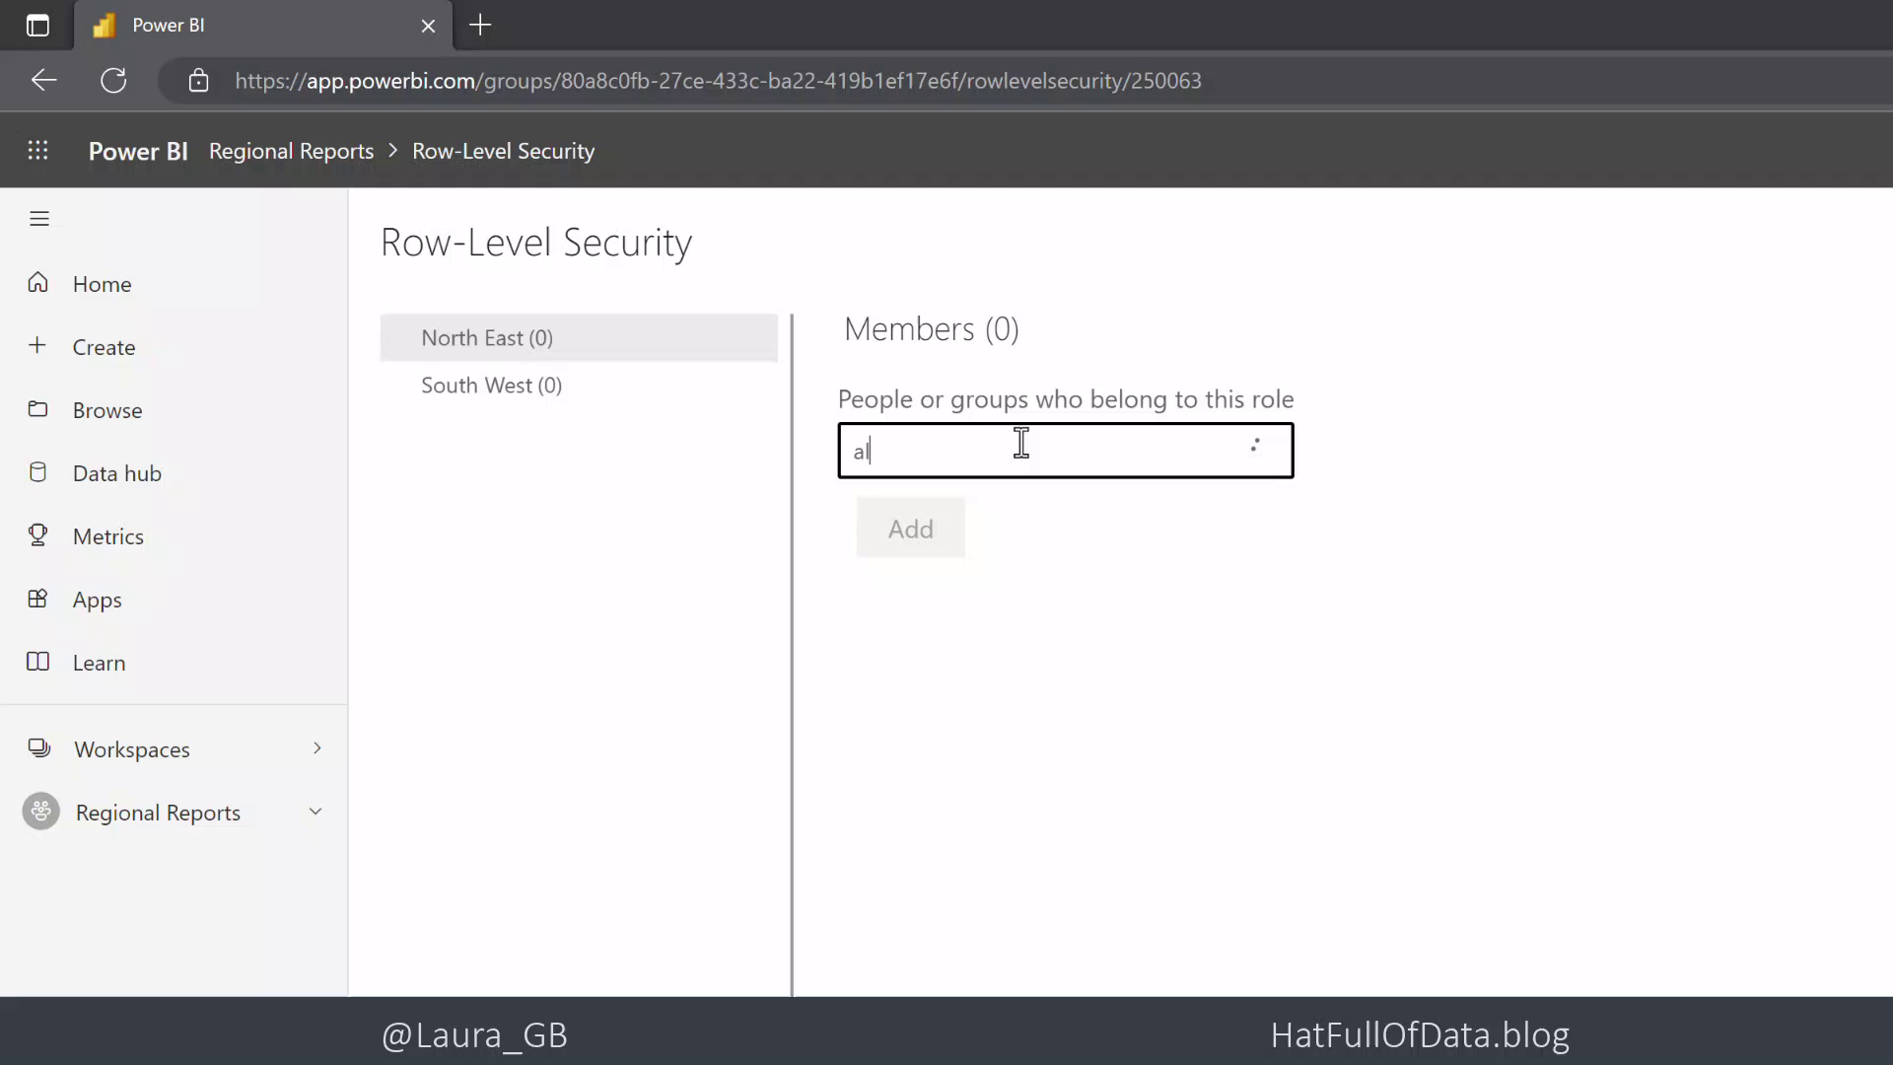
text(e)
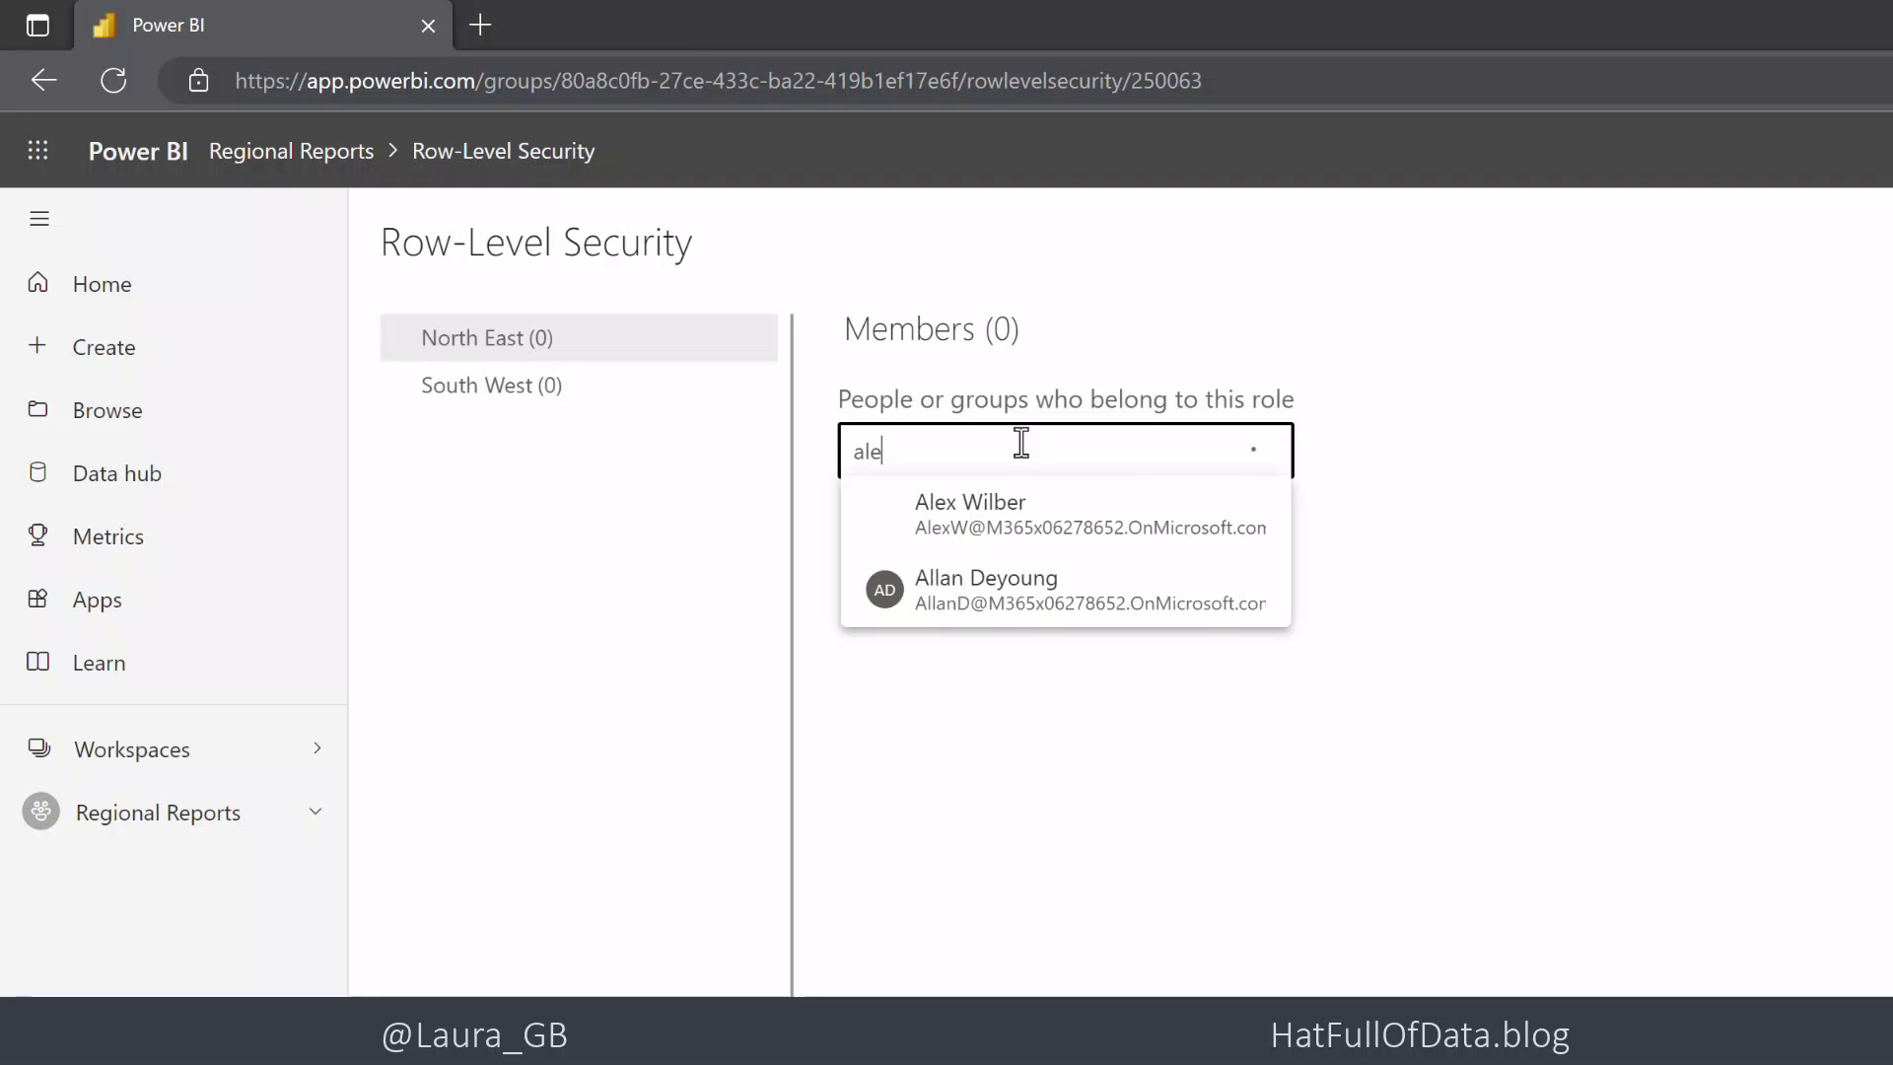
click(1017, 508)
click(905, 584)
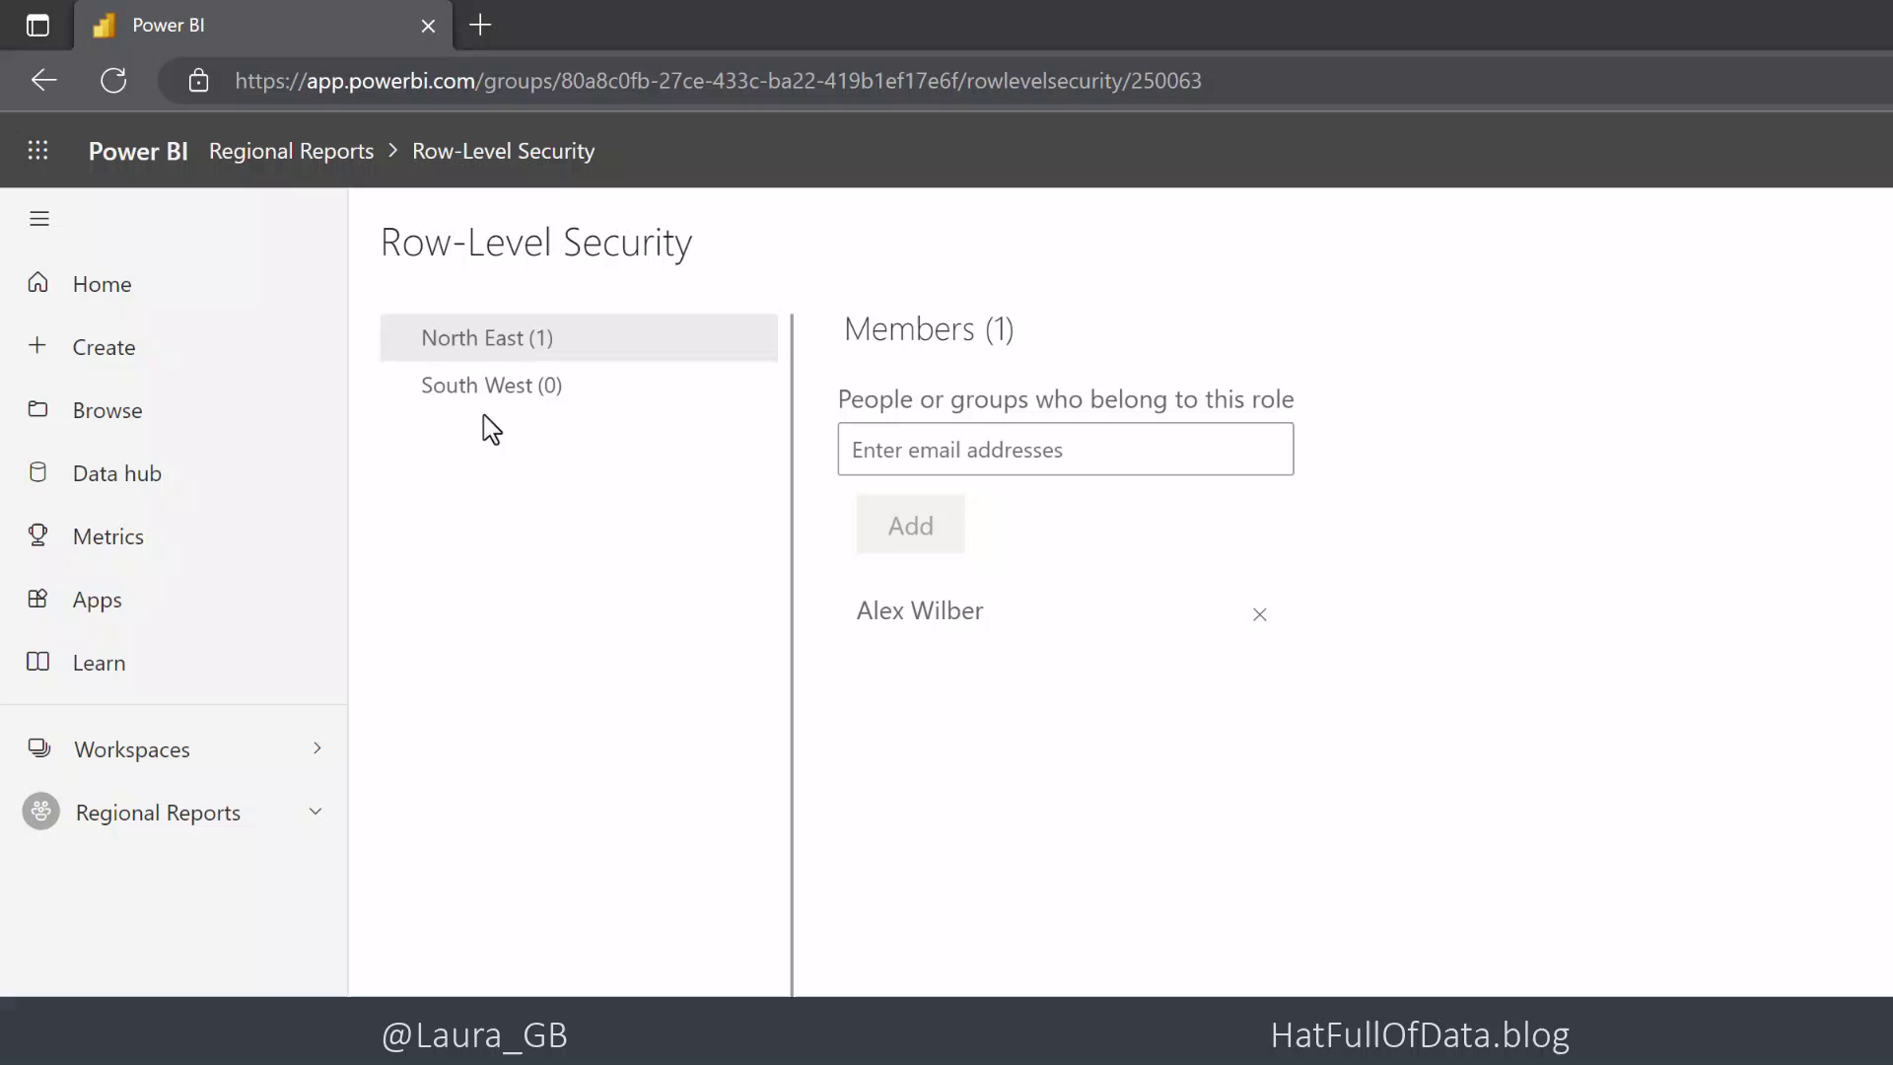
click(473, 388)
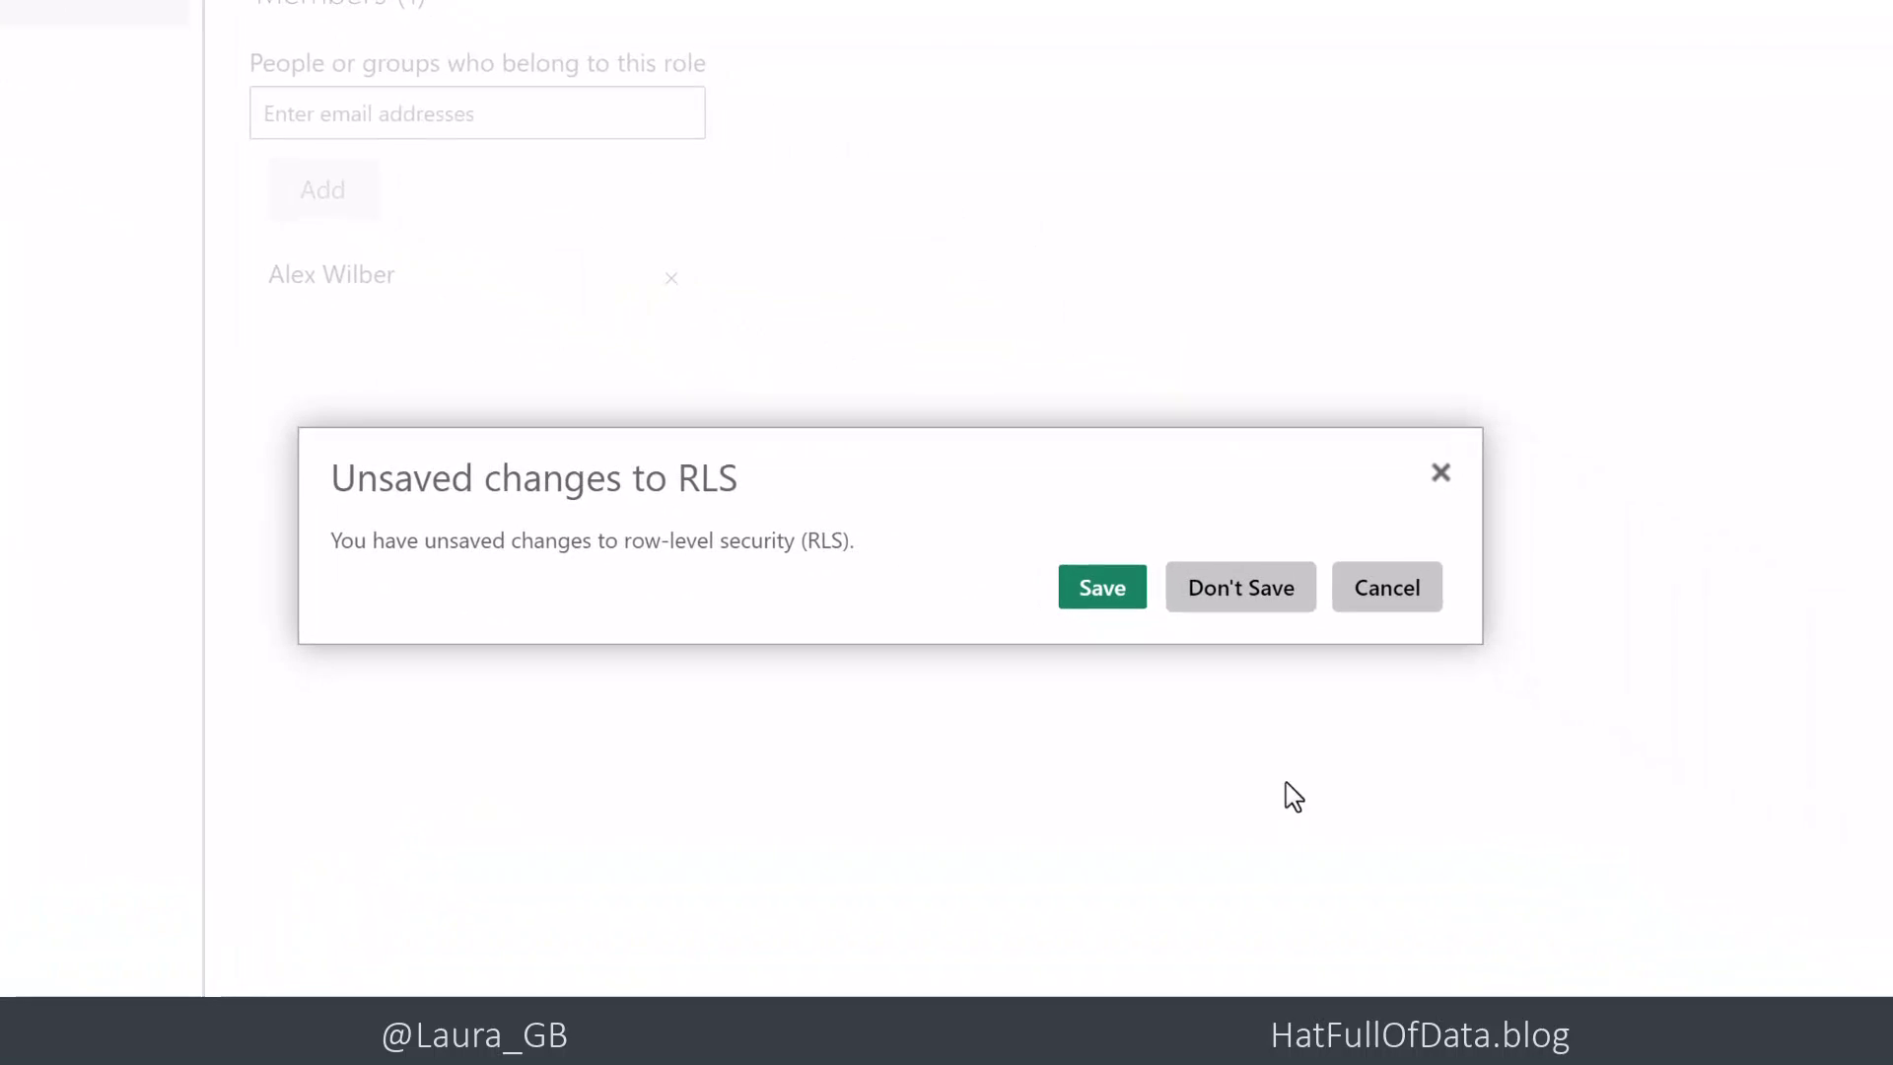
Step: Save, add the South West Team group to South West, save again and verify both roles
click(1126, 597)
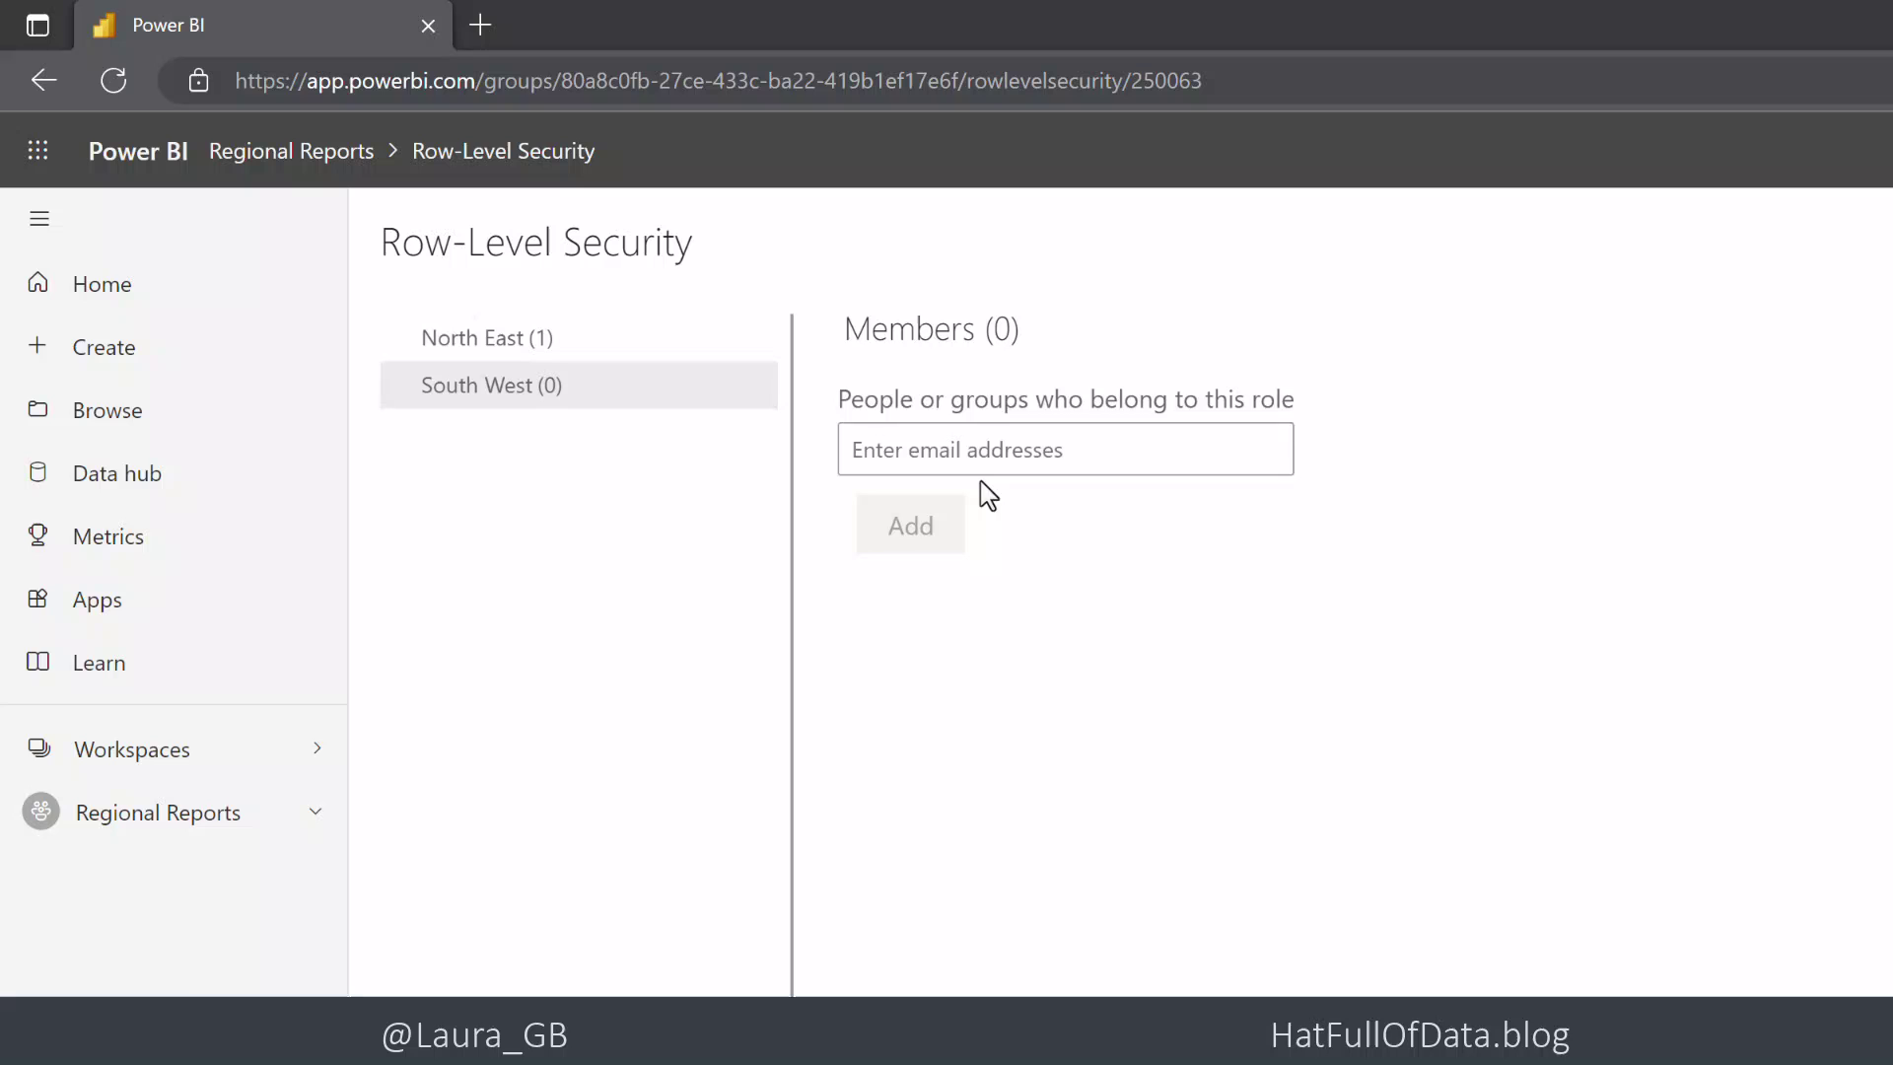
click(947, 449)
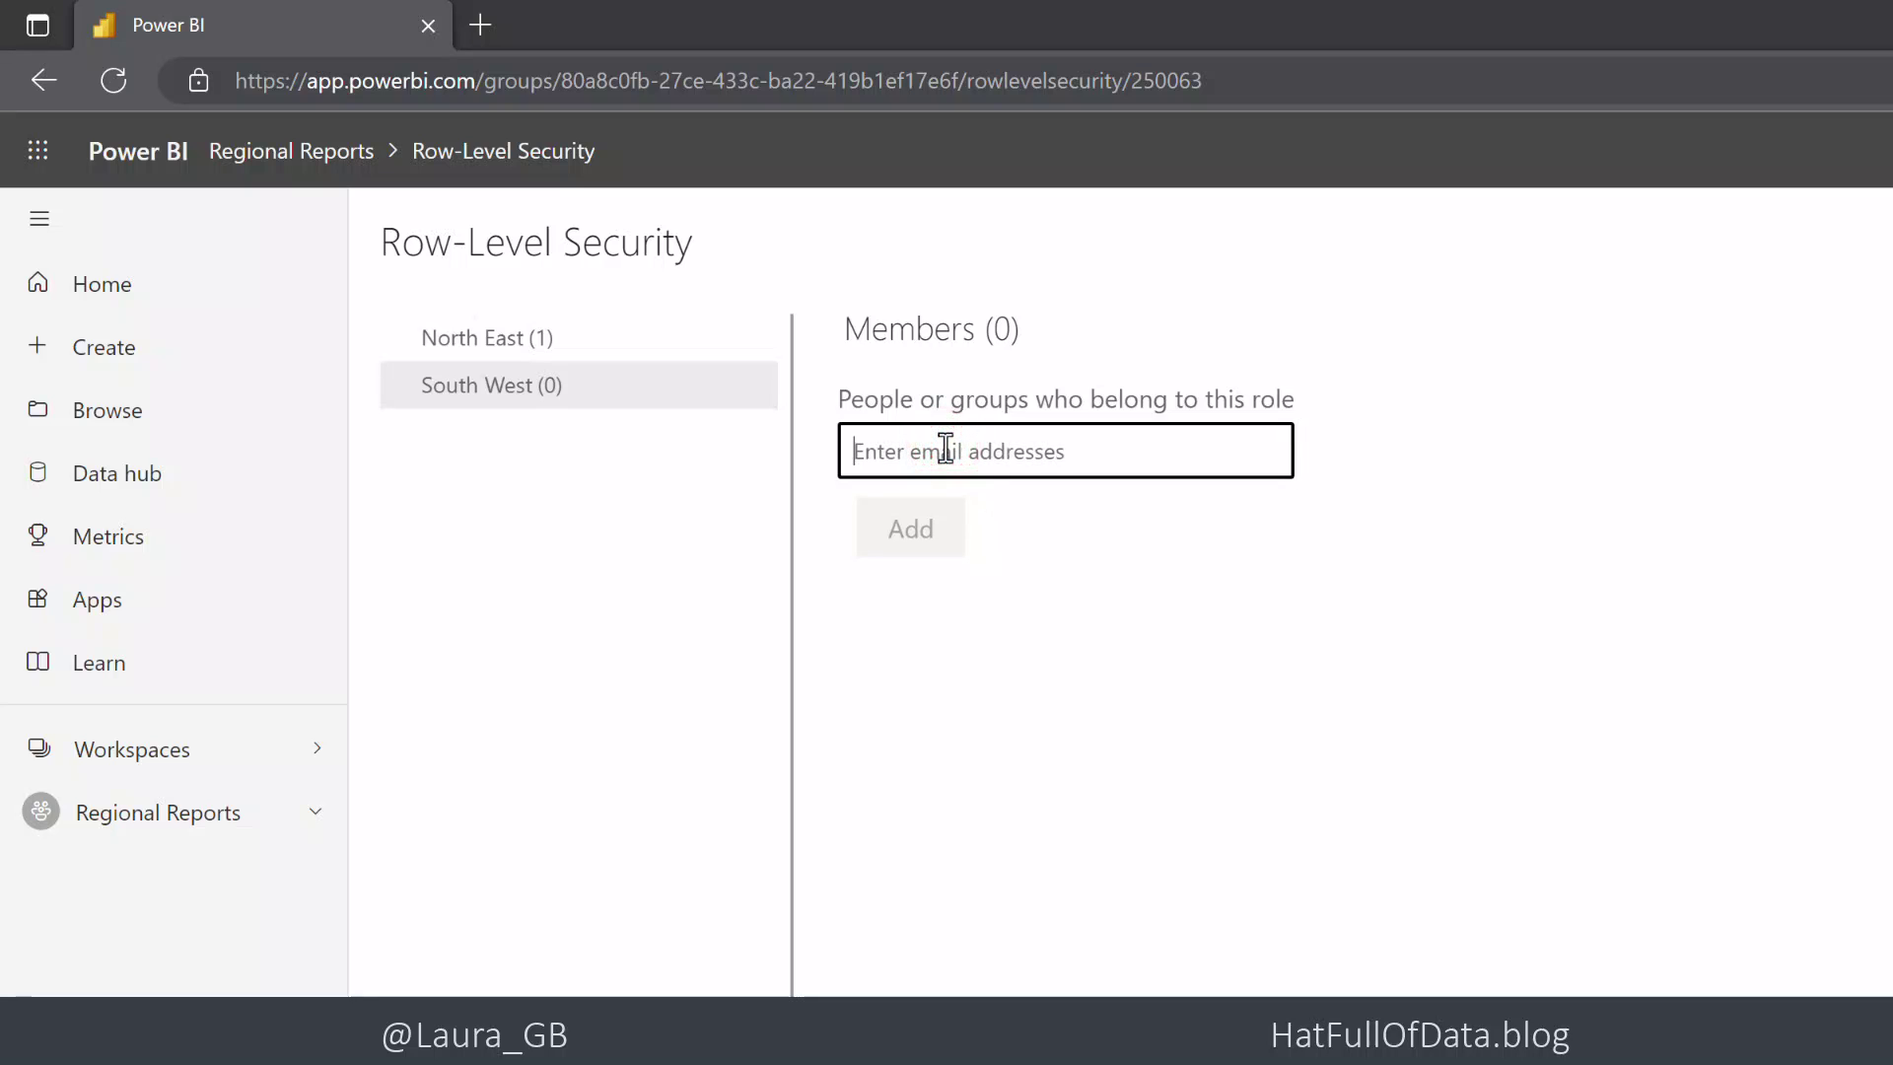
text(s)
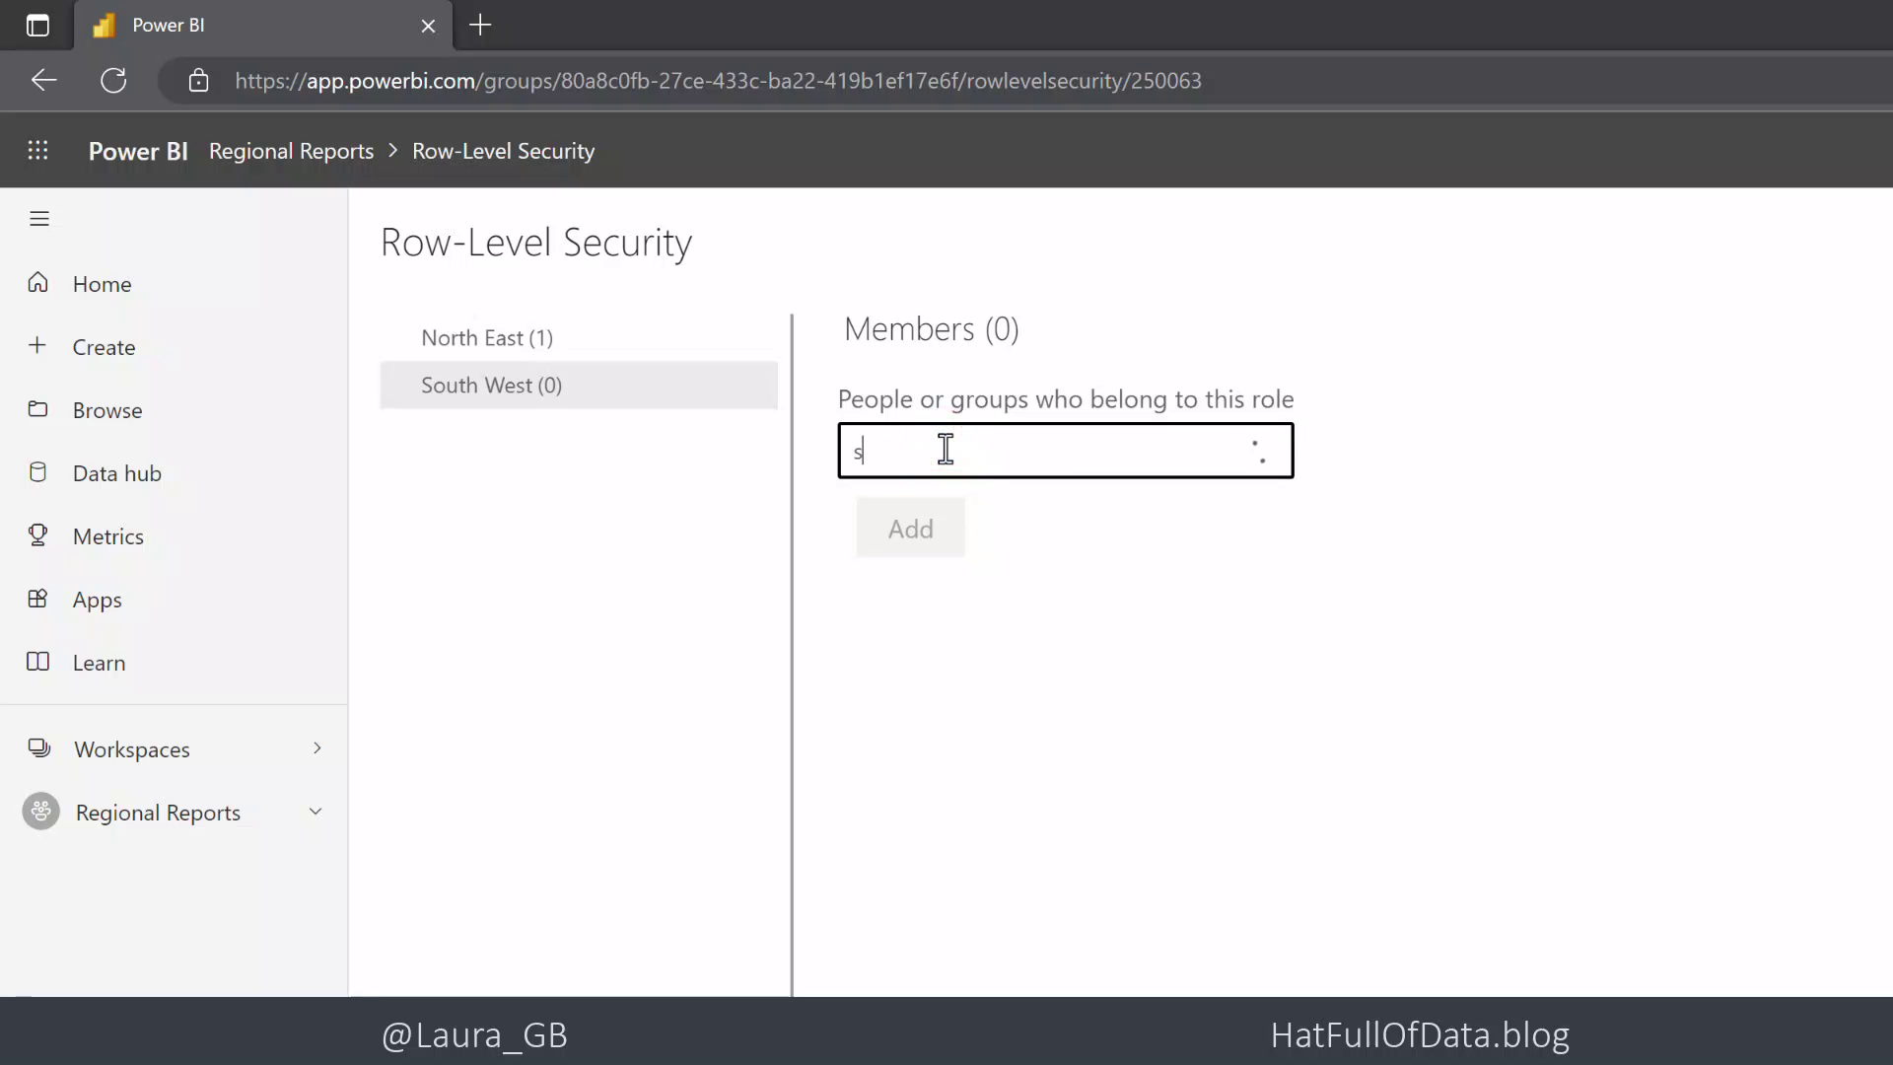
text(outh)
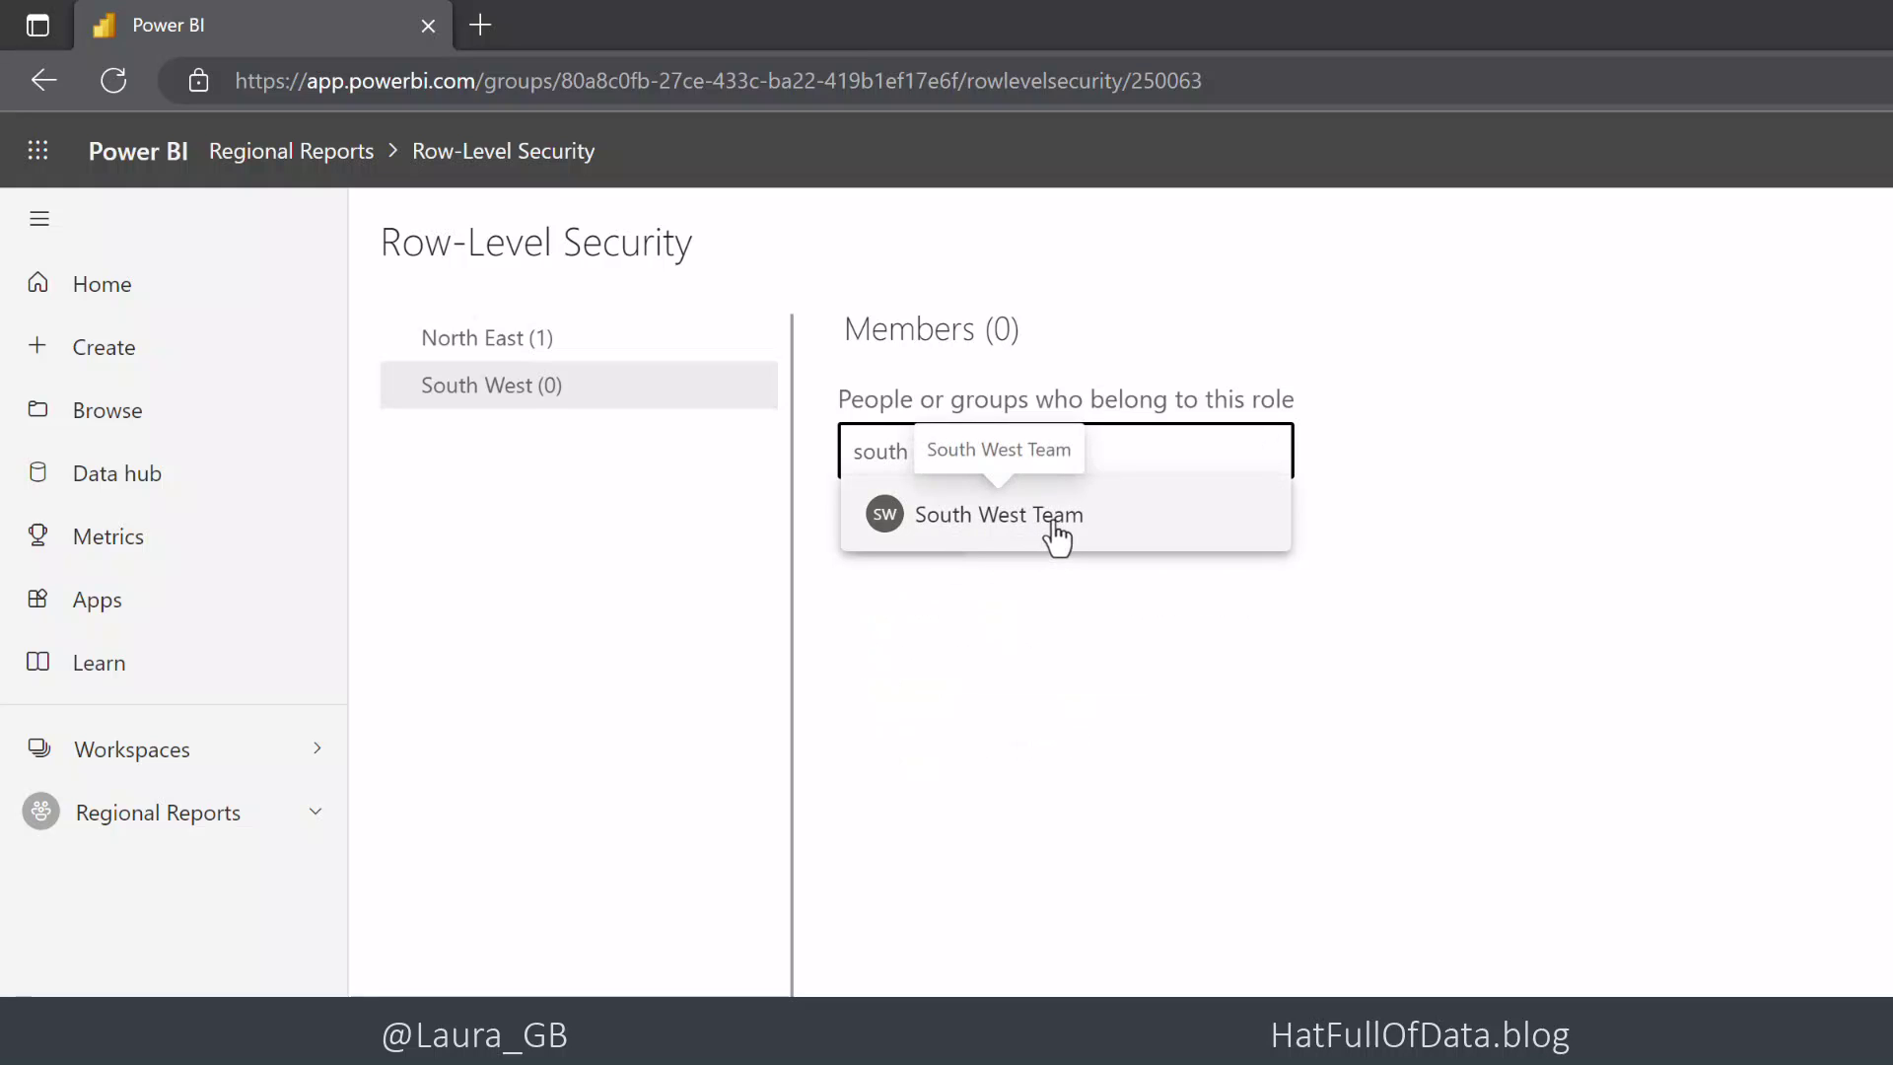
click(1051, 532)
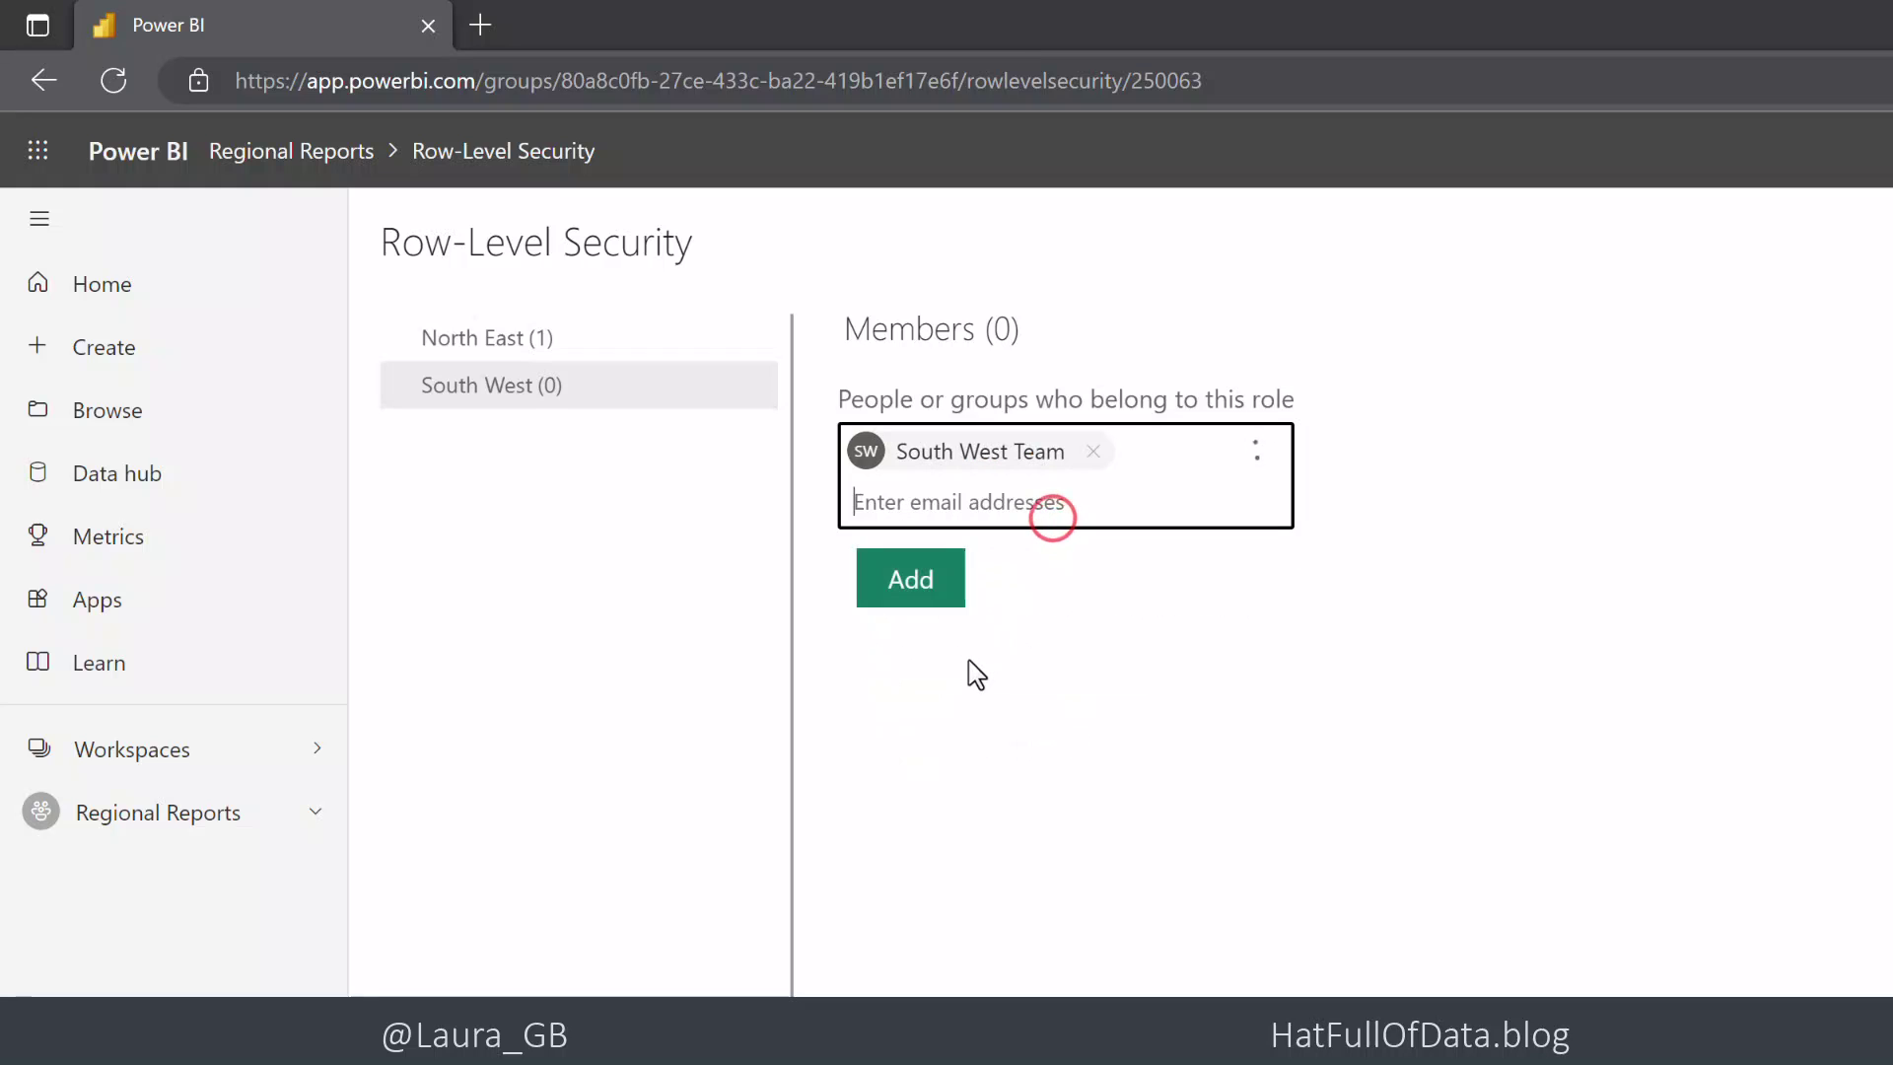
click(910, 580)
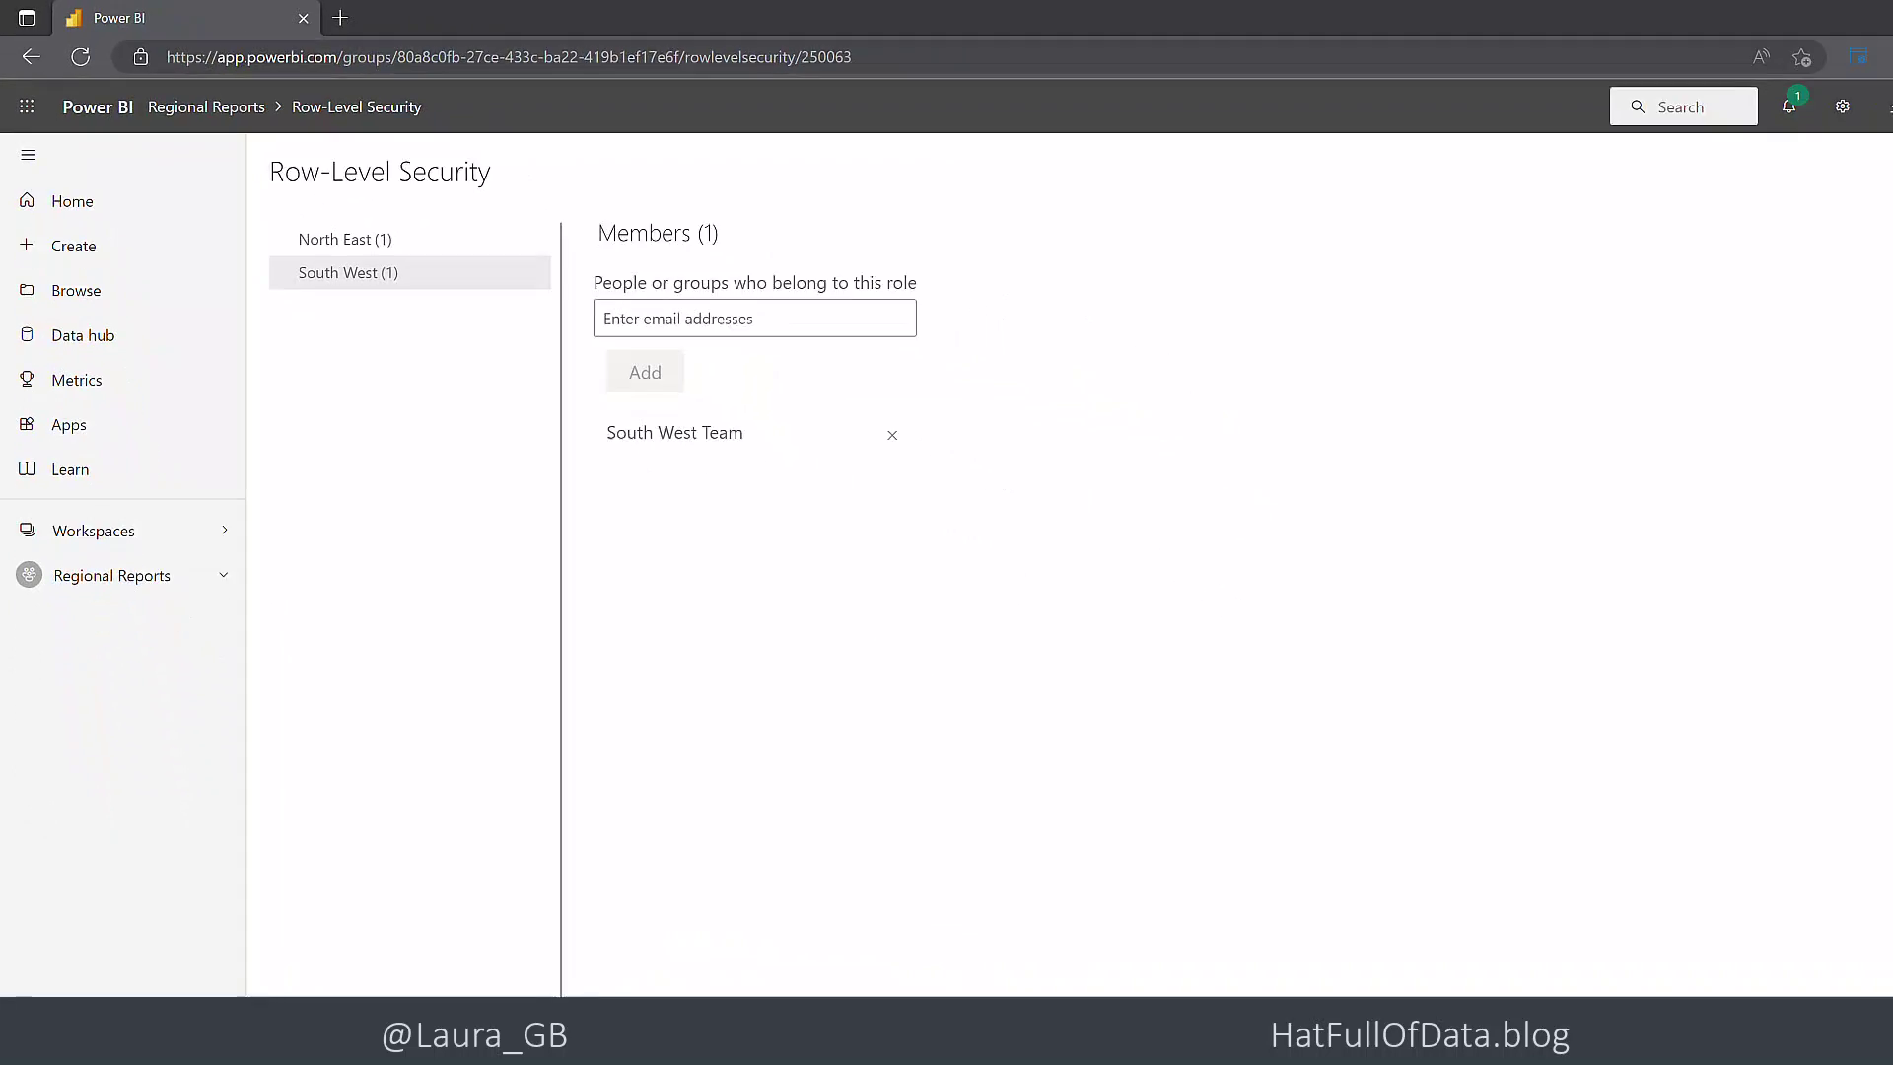
click(586, 973)
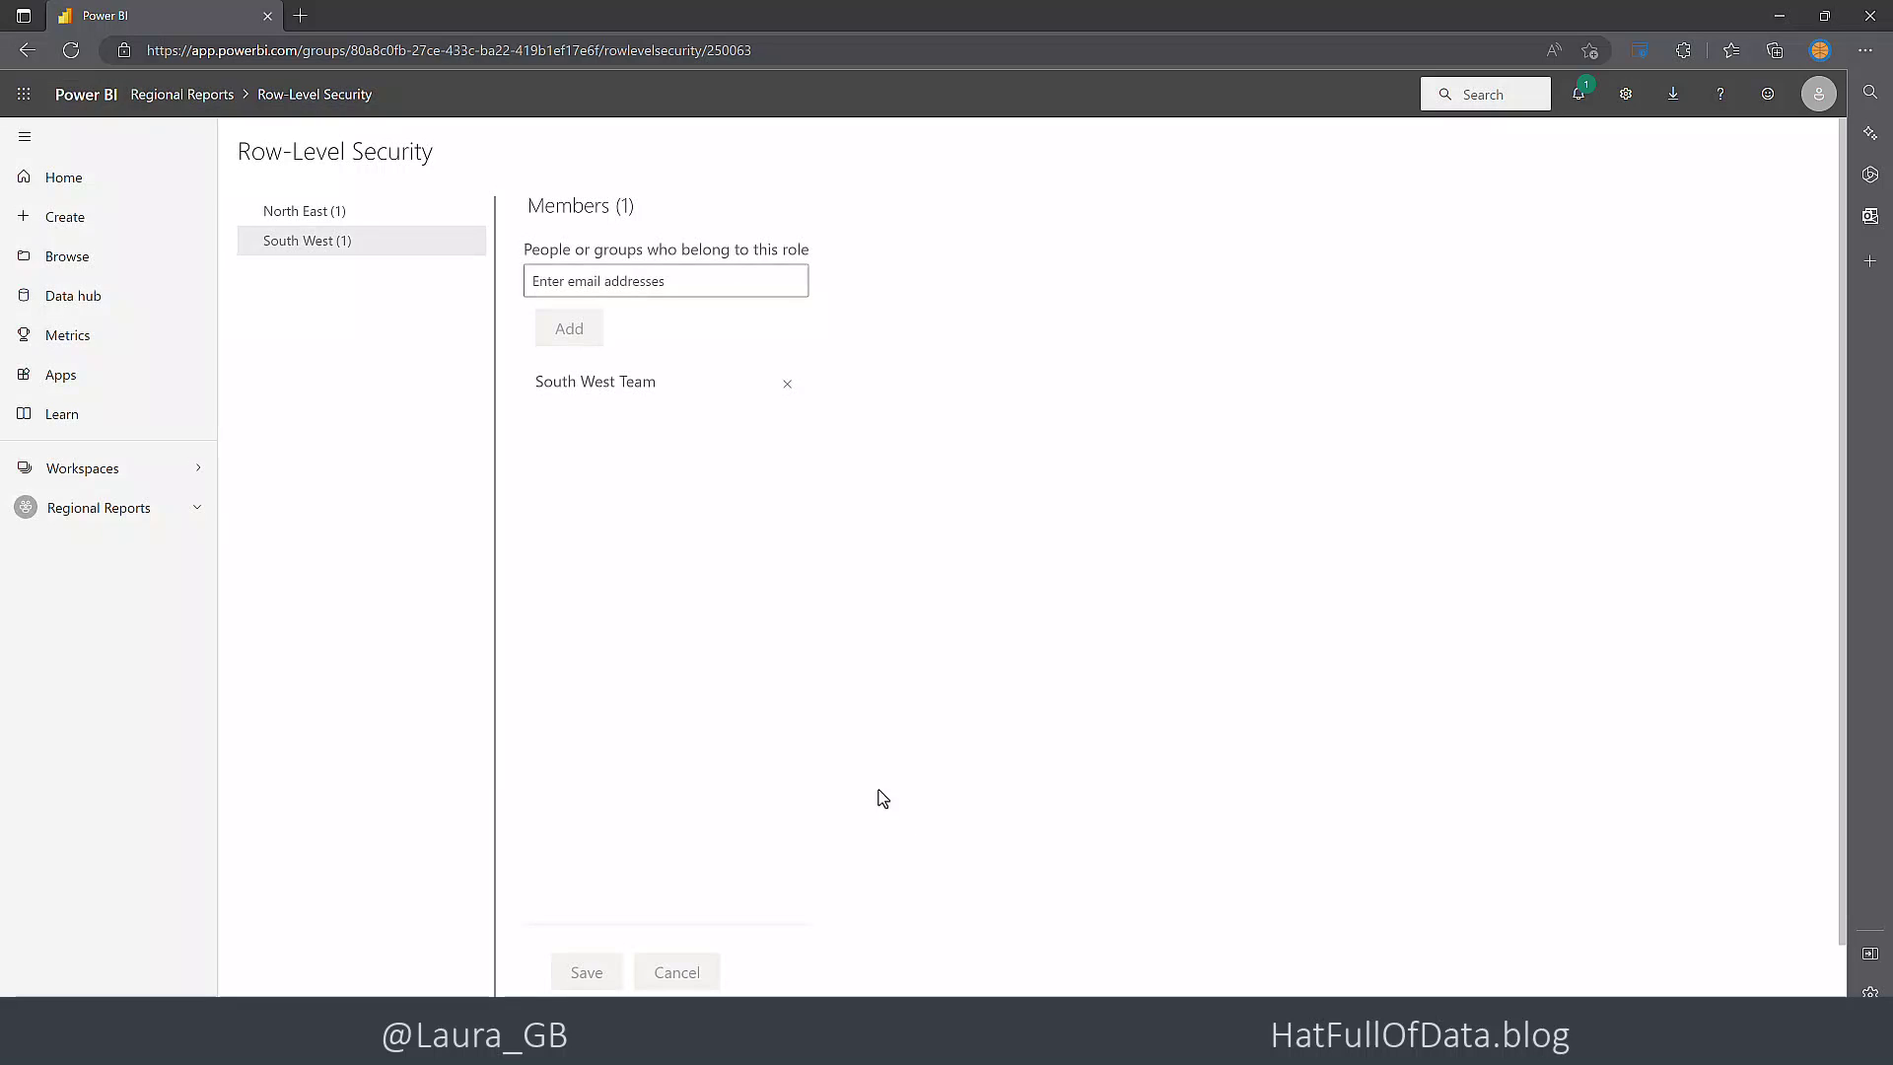
click(292, 211)
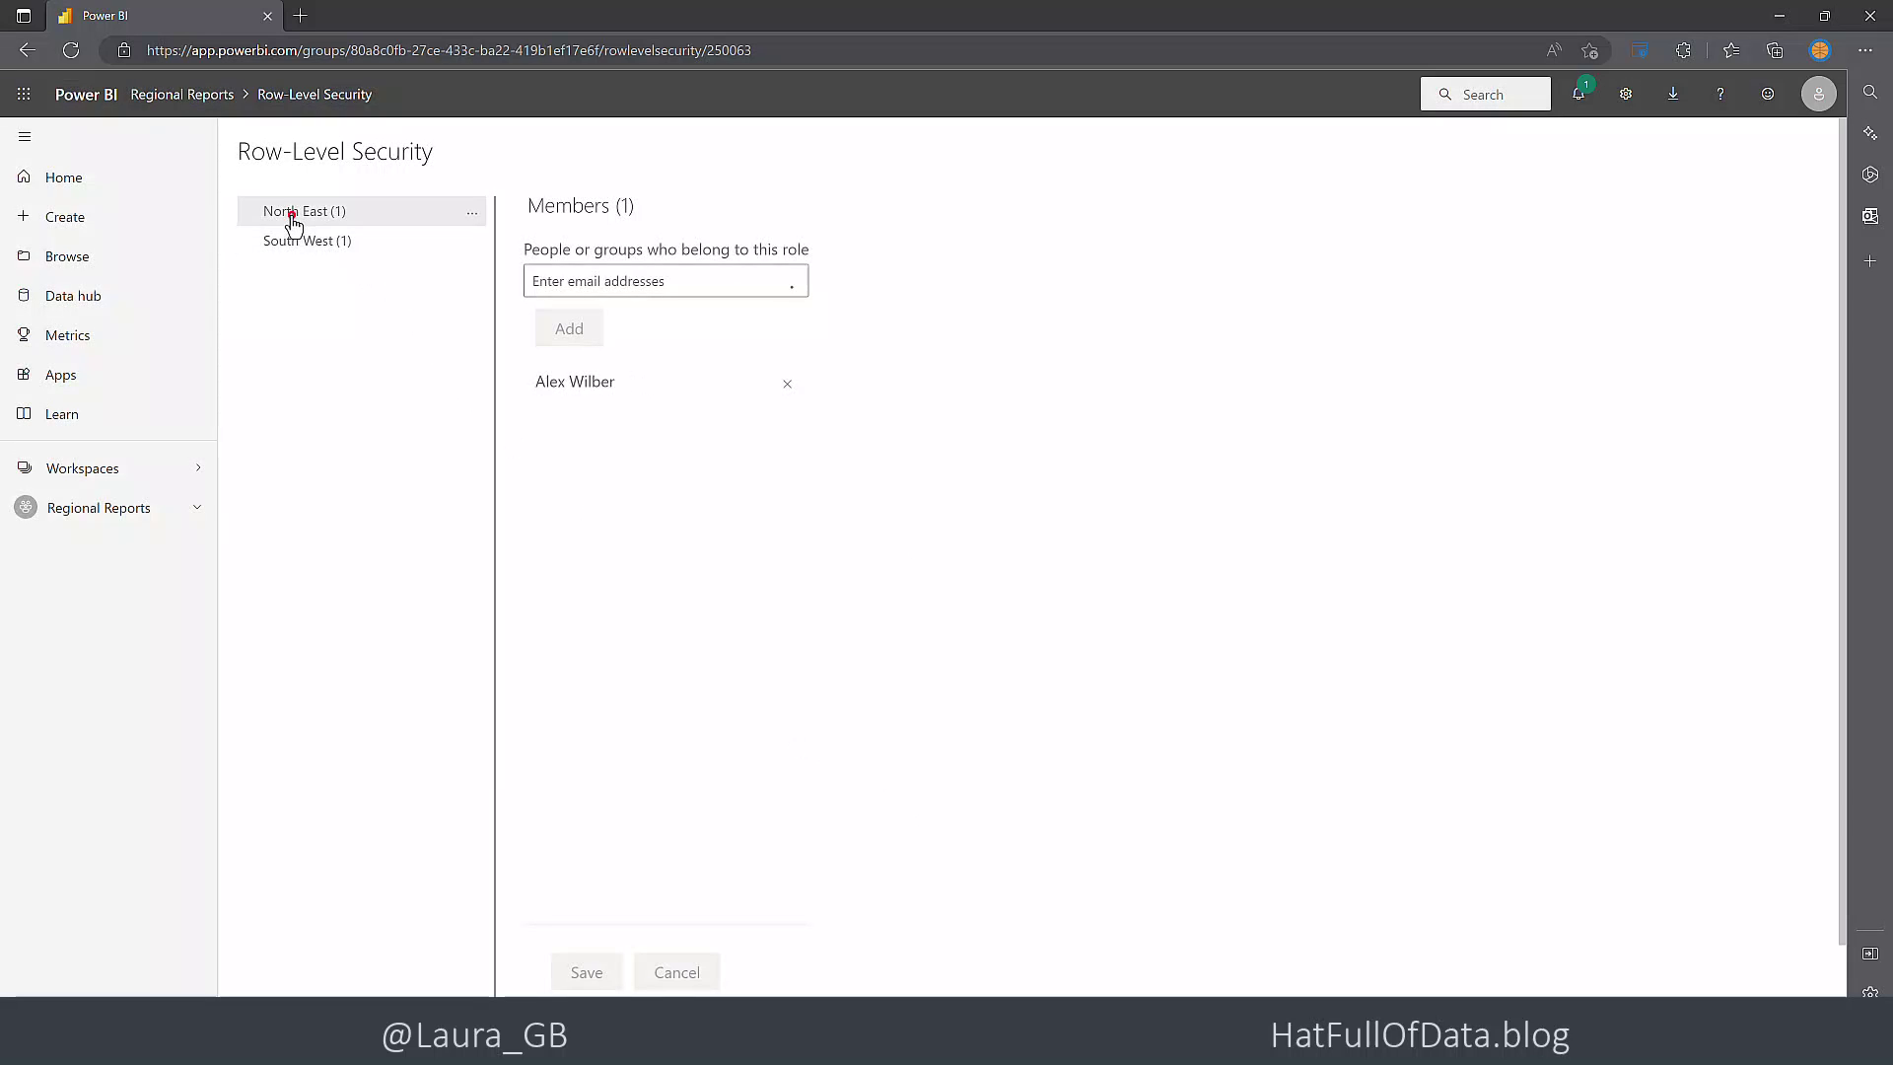
click(303, 242)
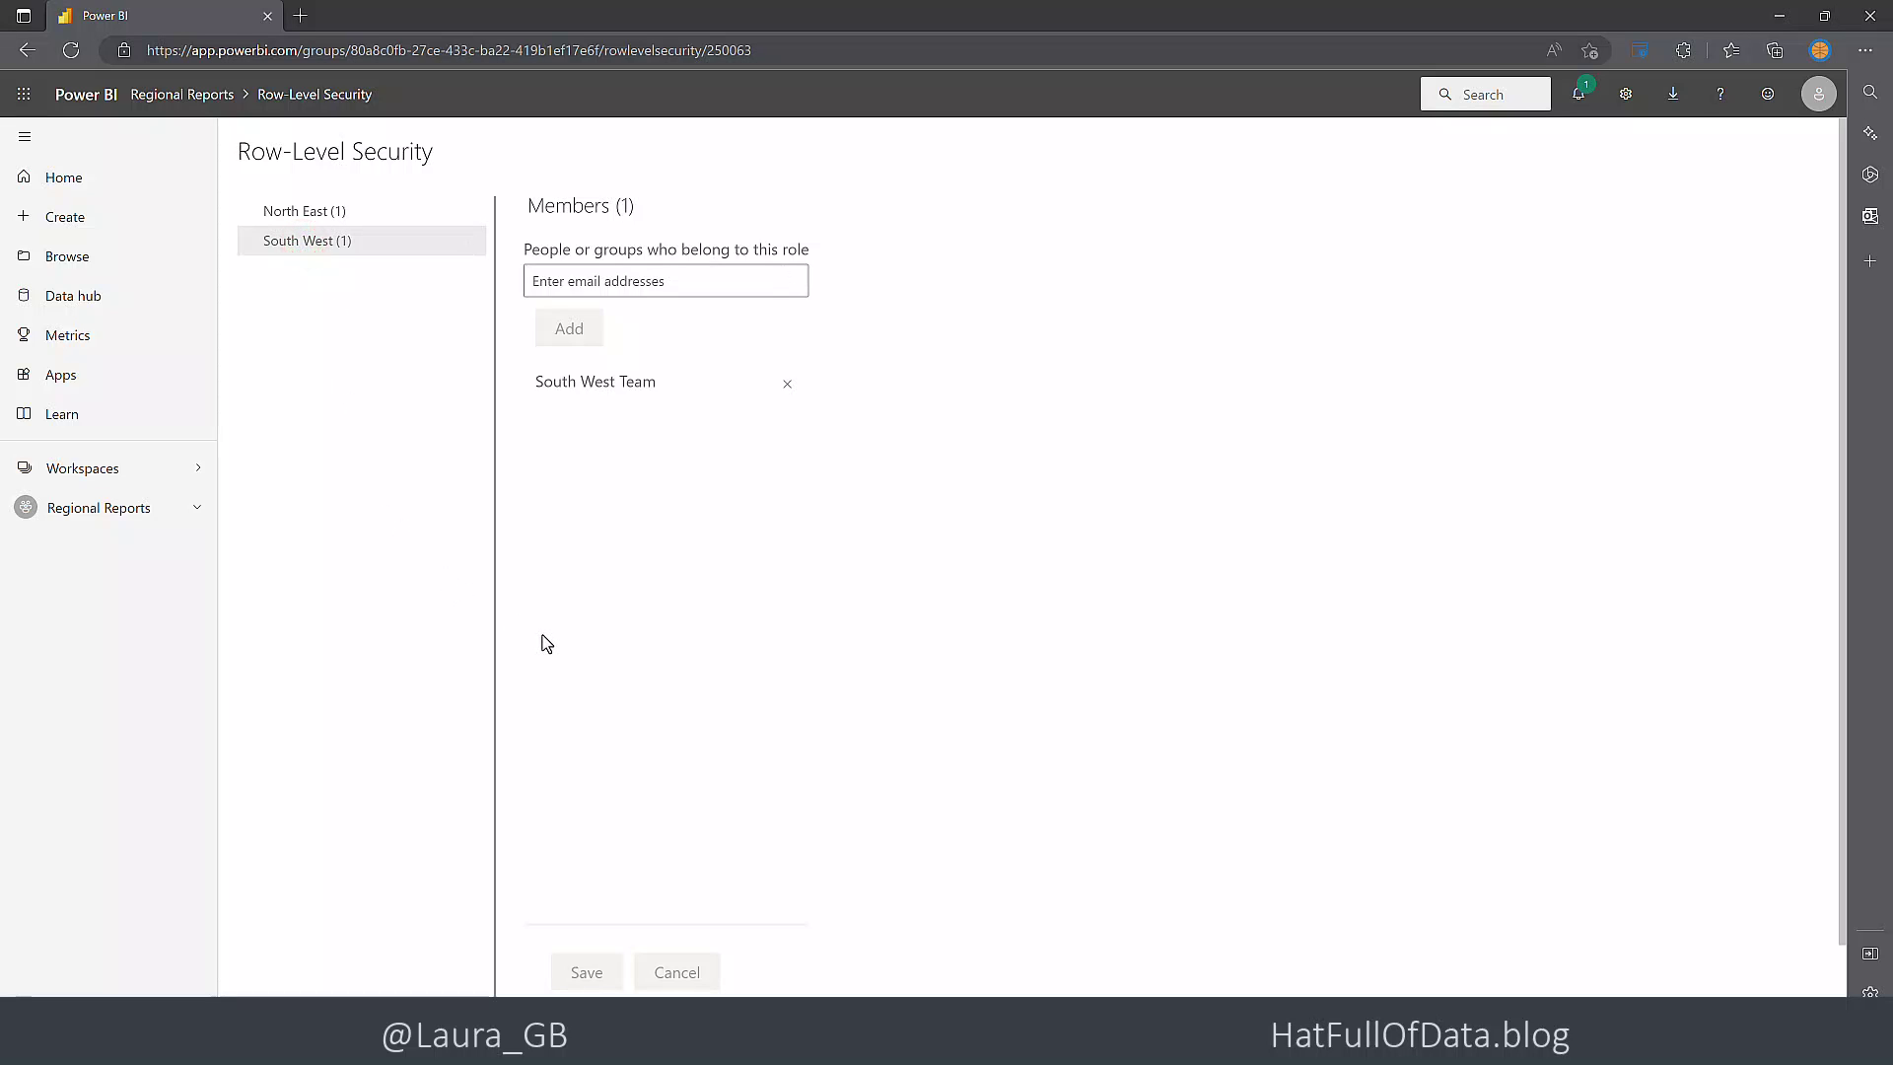
Step: Review and close the Regional Reports workspace's Access list of people
click(88, 512)
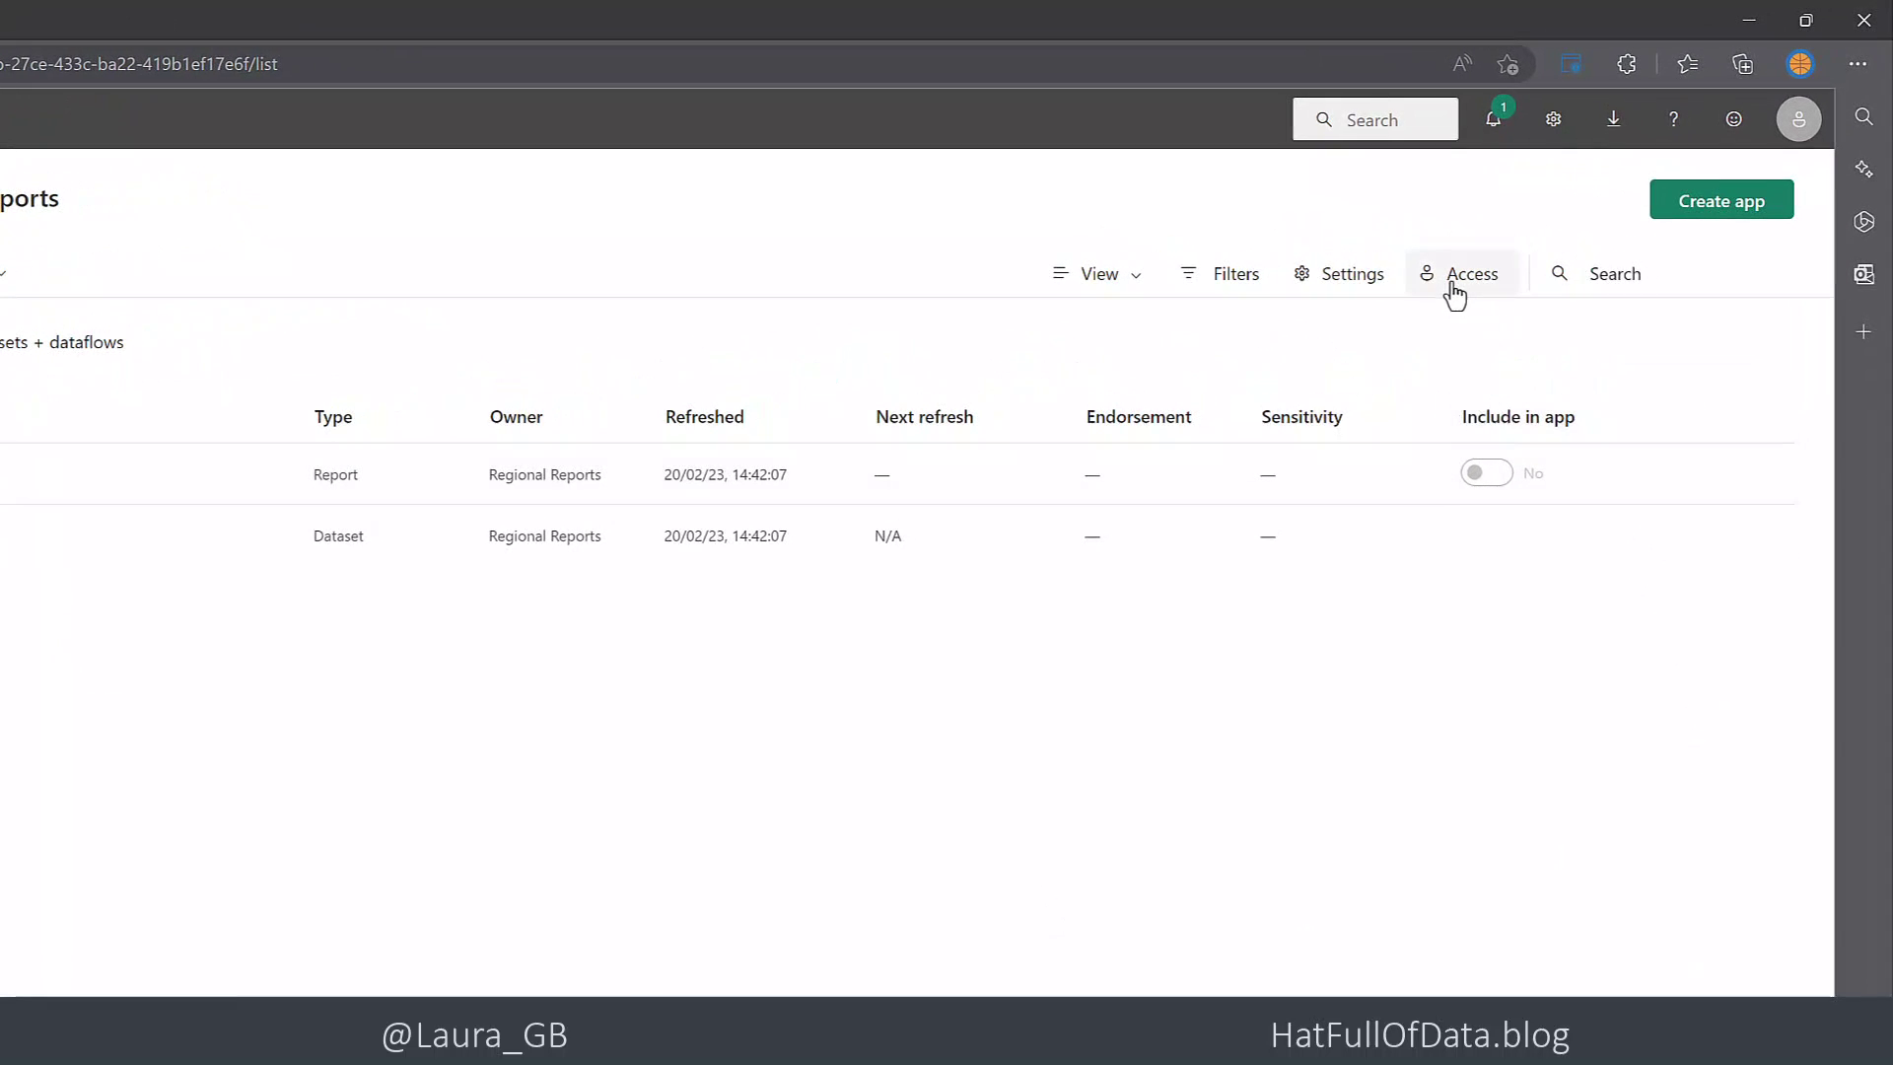
click(1450, 280)
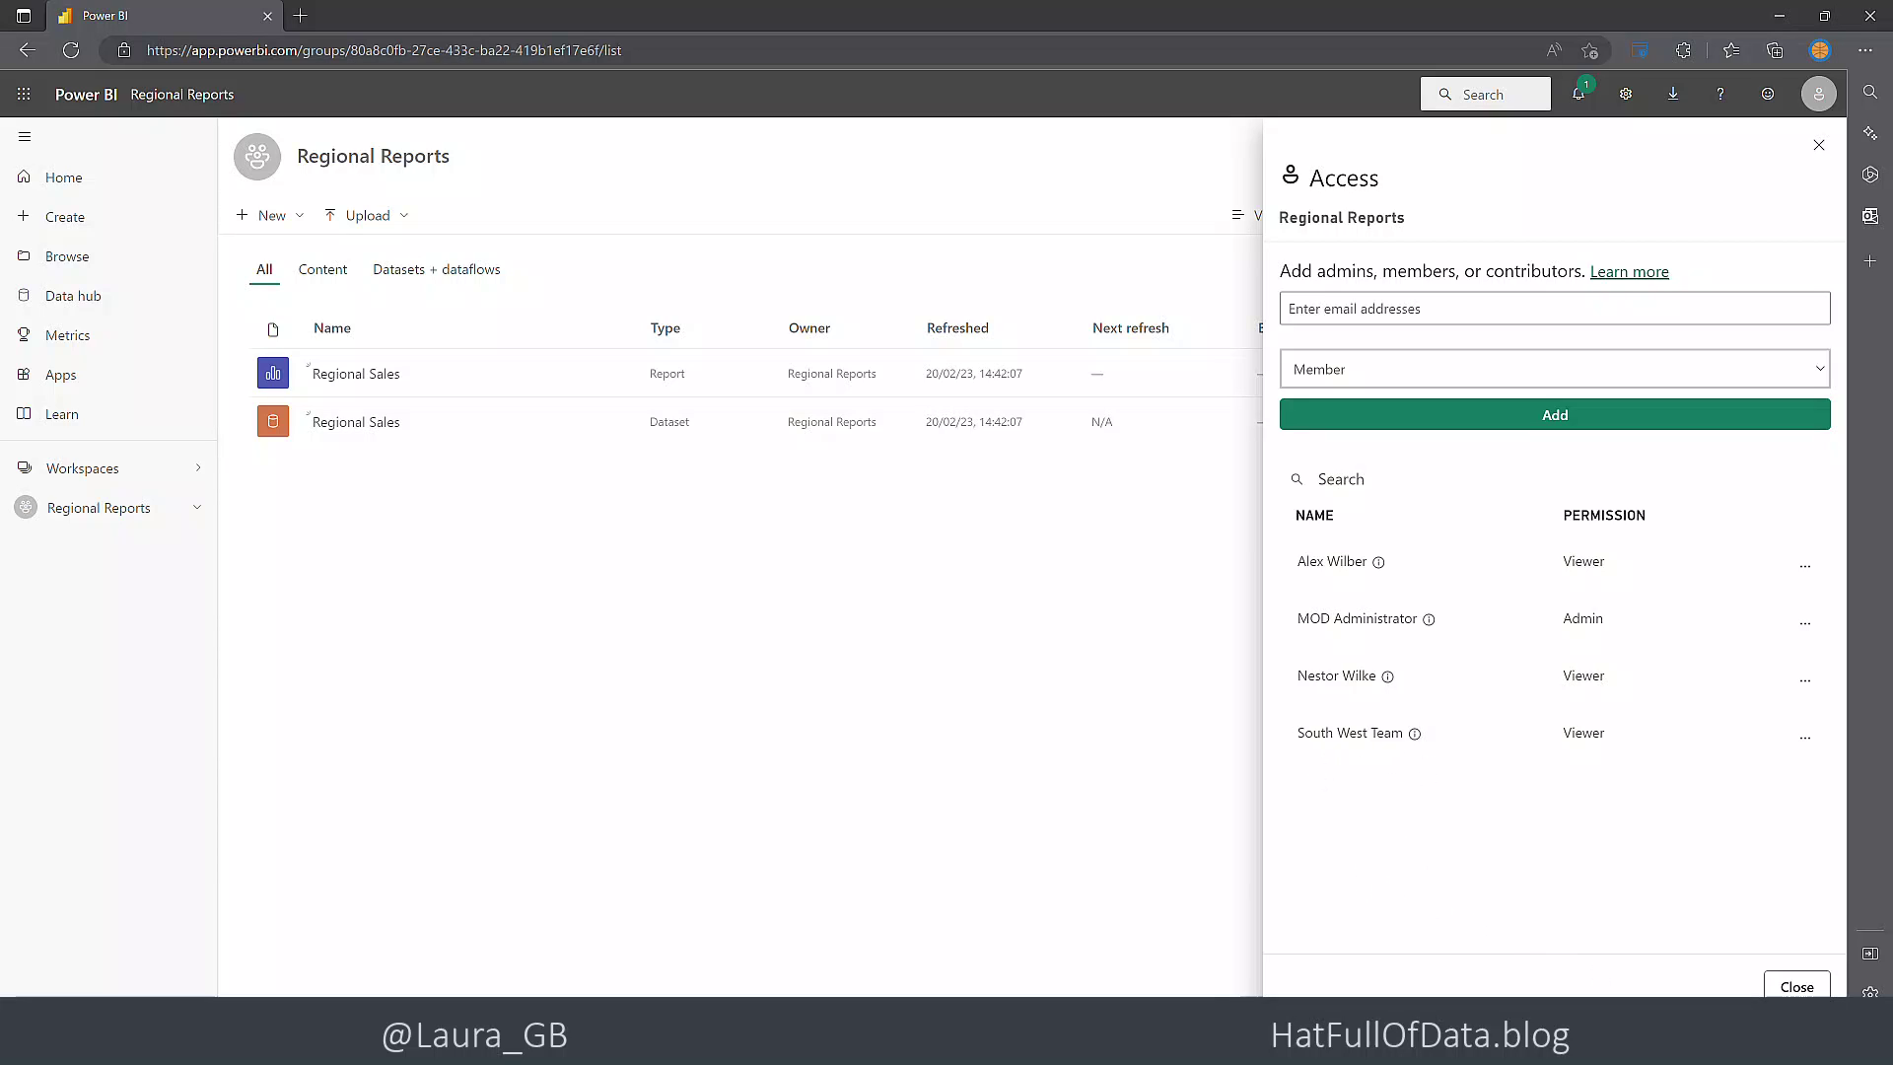
click(1792, 985)
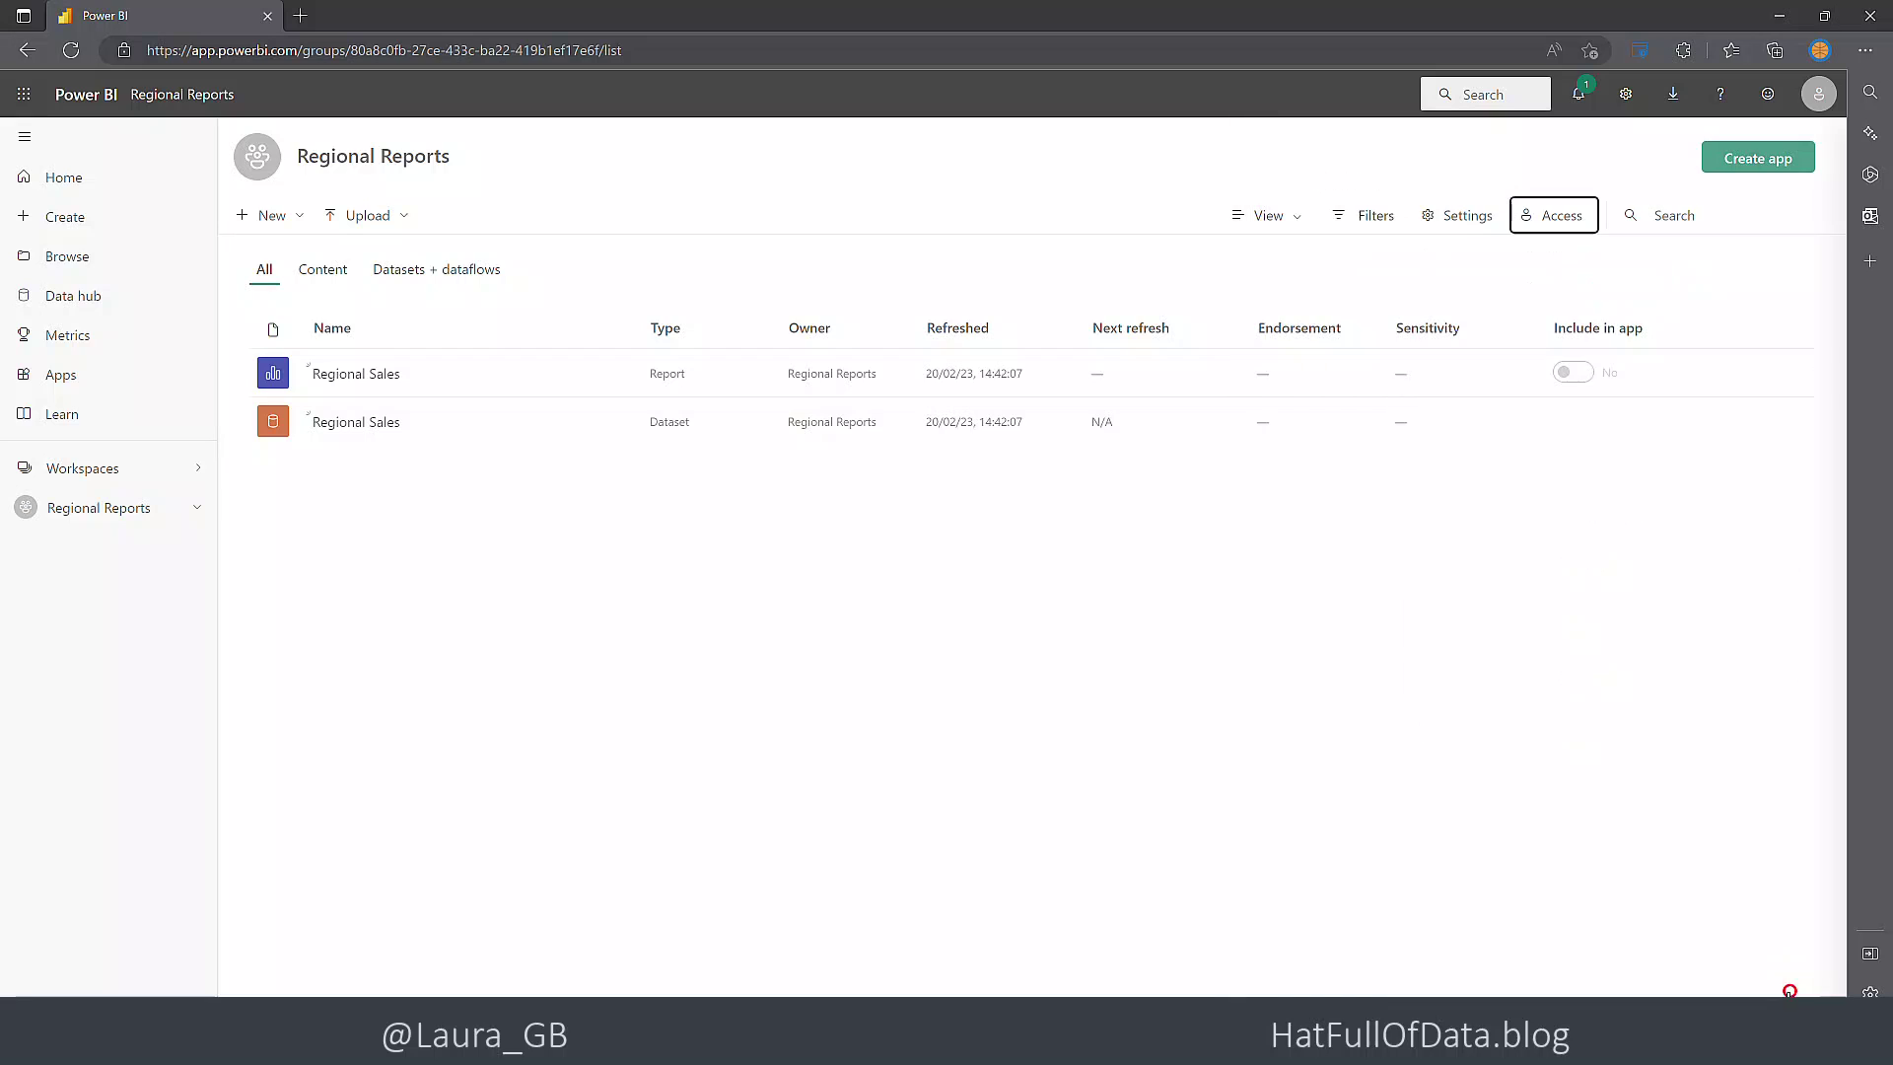
Step: Open Regional Sales, then as the first test user, confirm it shows only East and North (512)
click(329, 375)
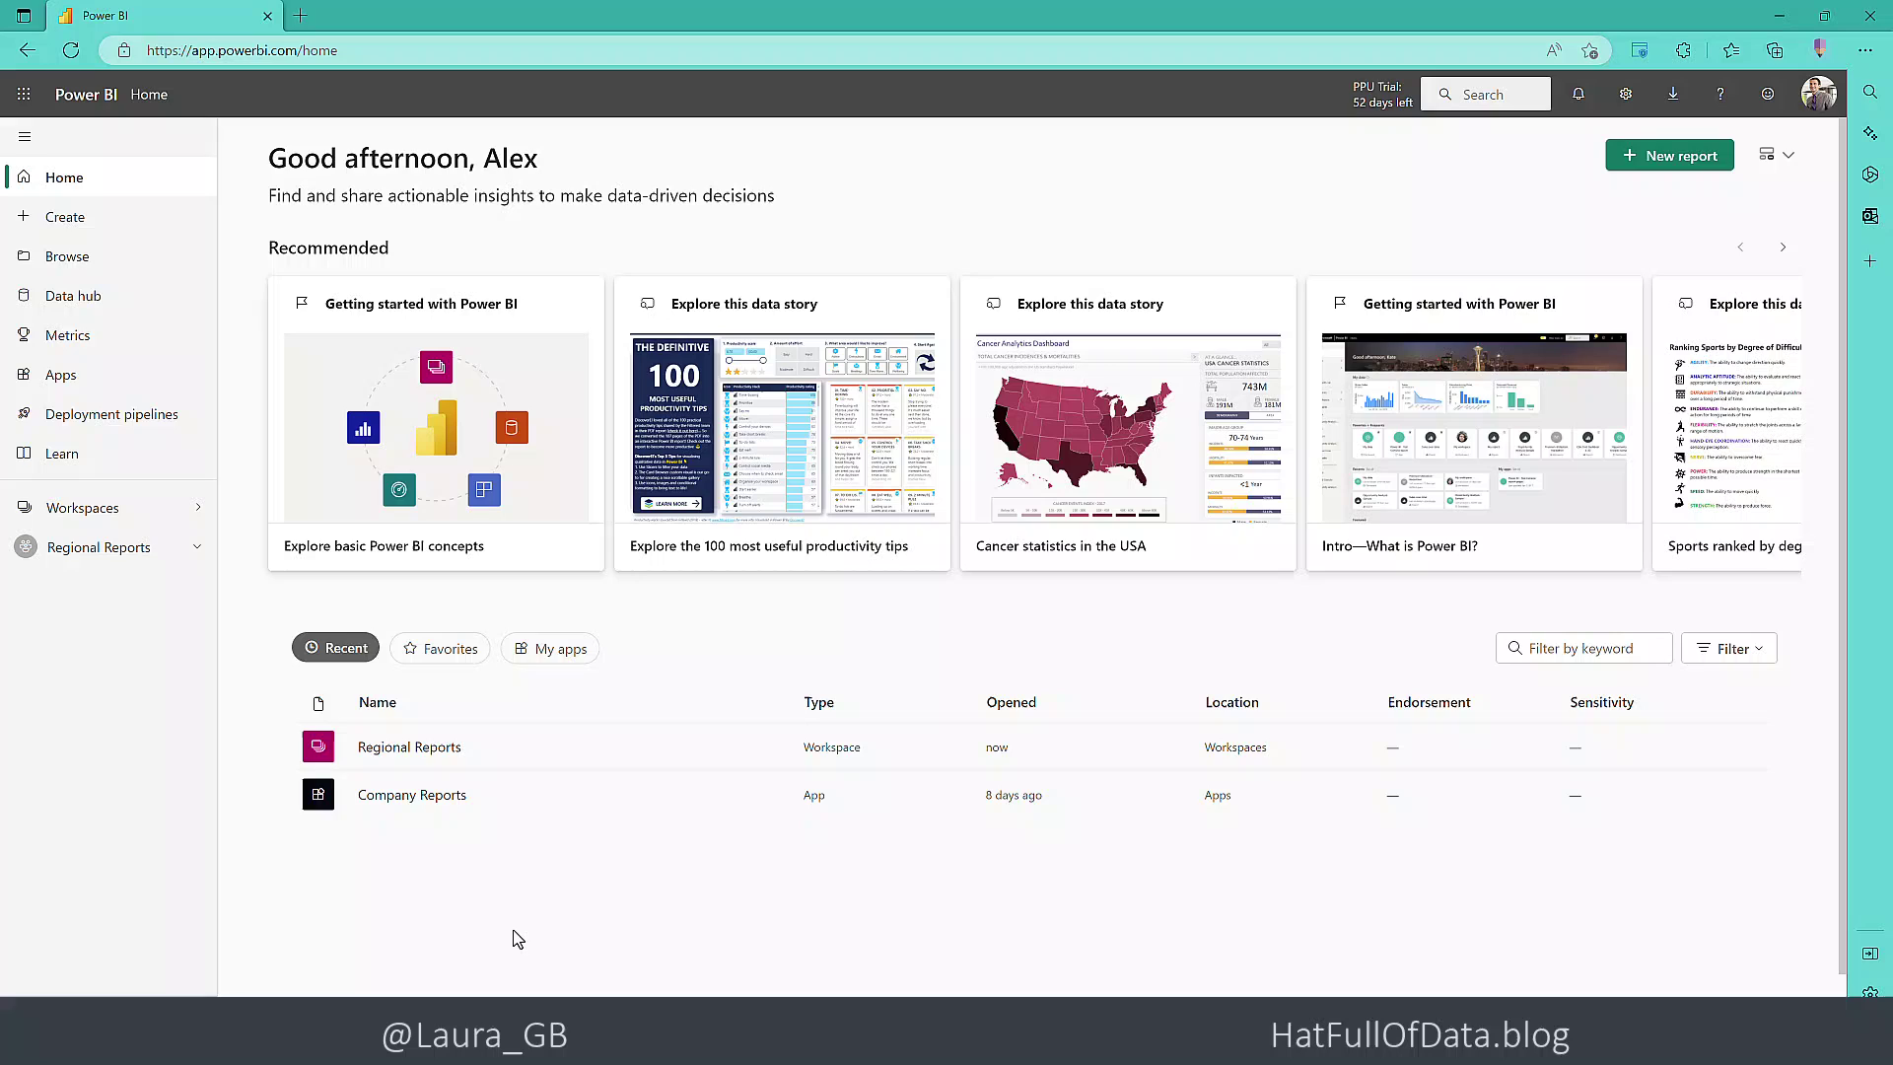
click(425, 749)
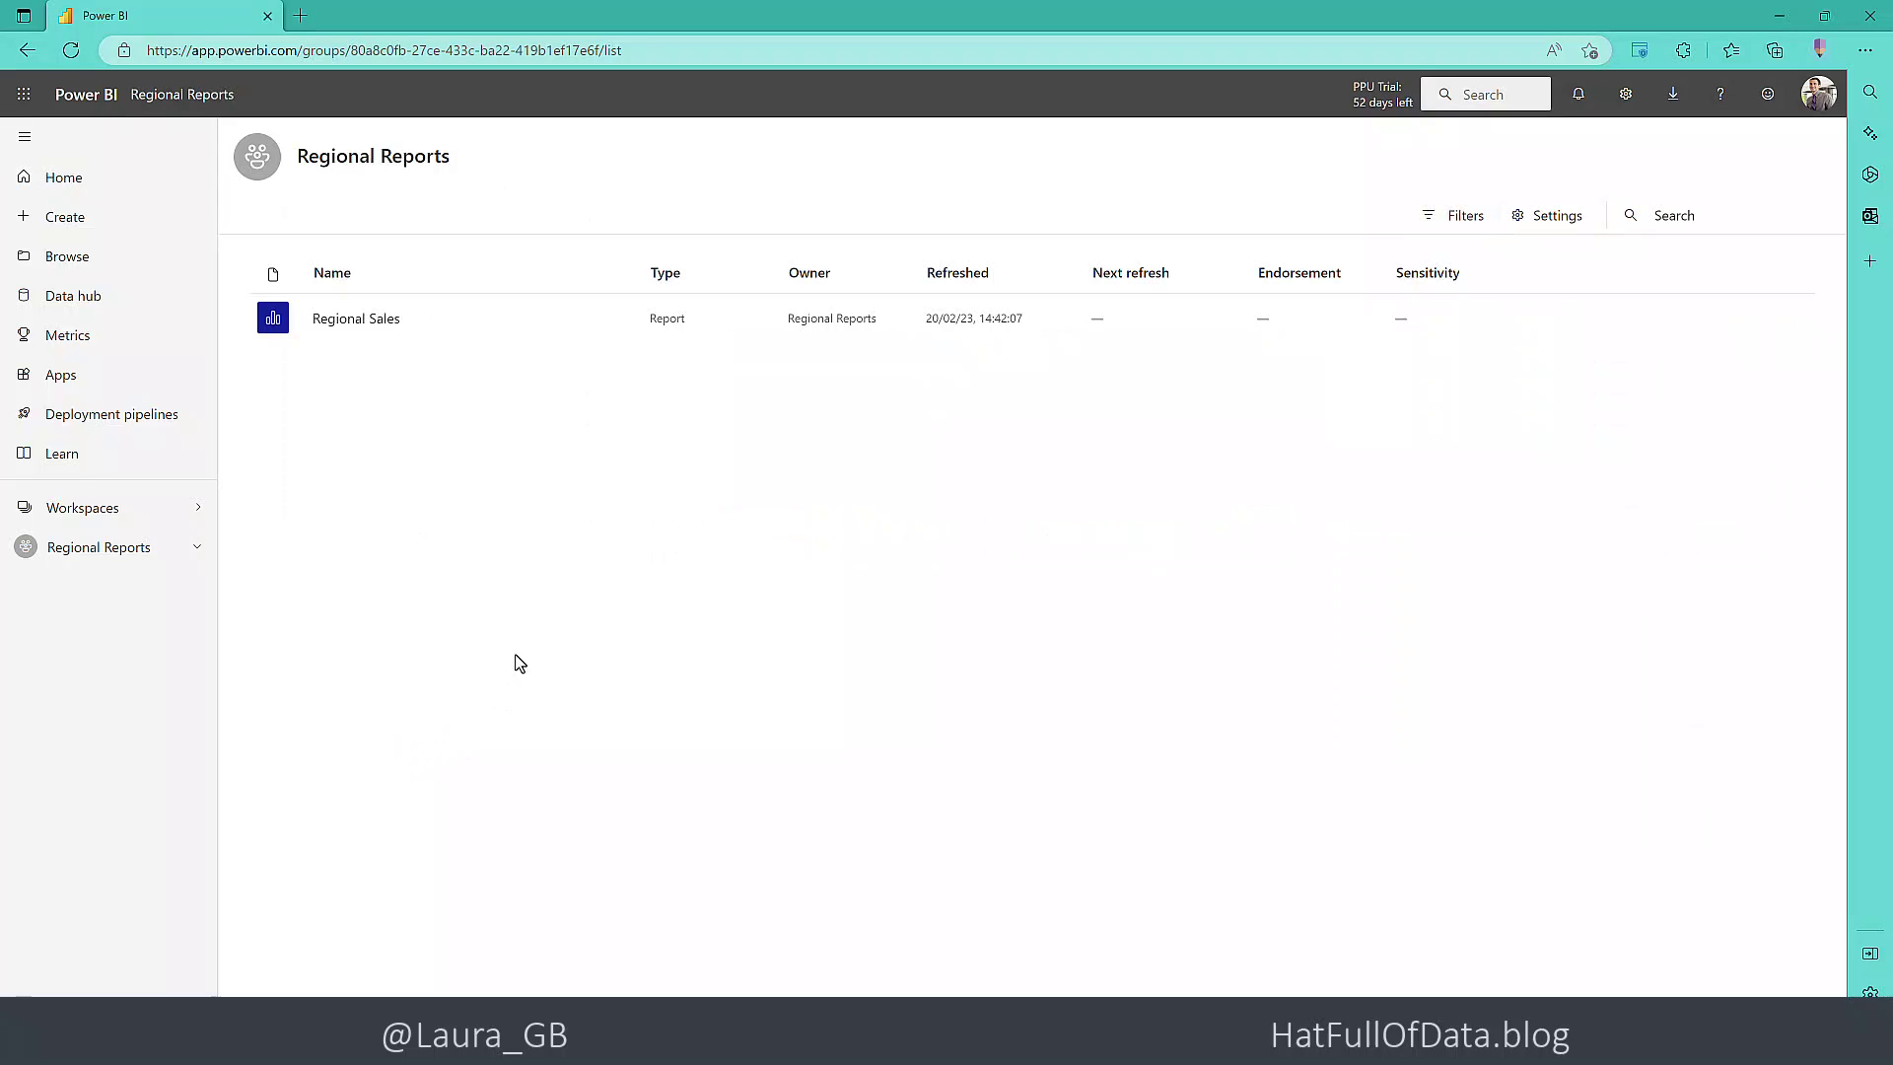
click(349, 328)
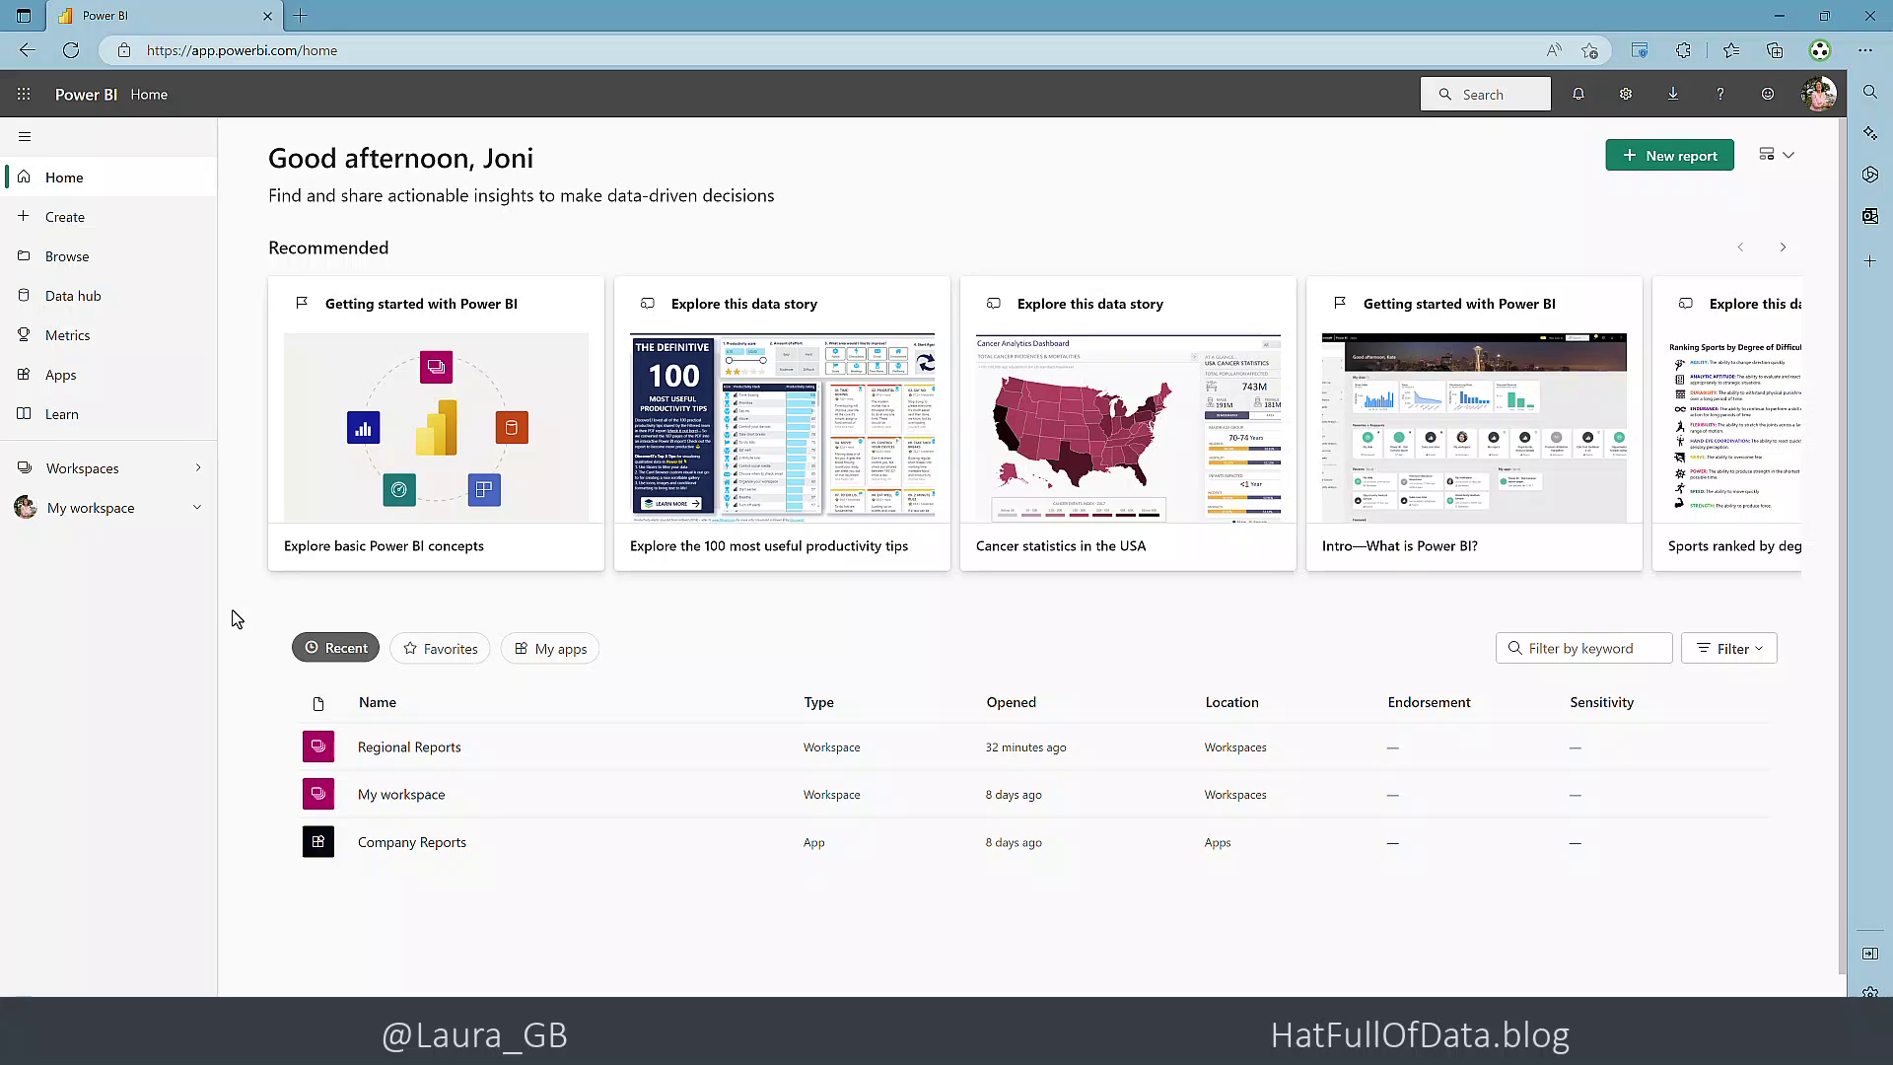
Step: As the next user, open Regional Sales showing South and West (743) and dismiss the banner
click(409, 747)
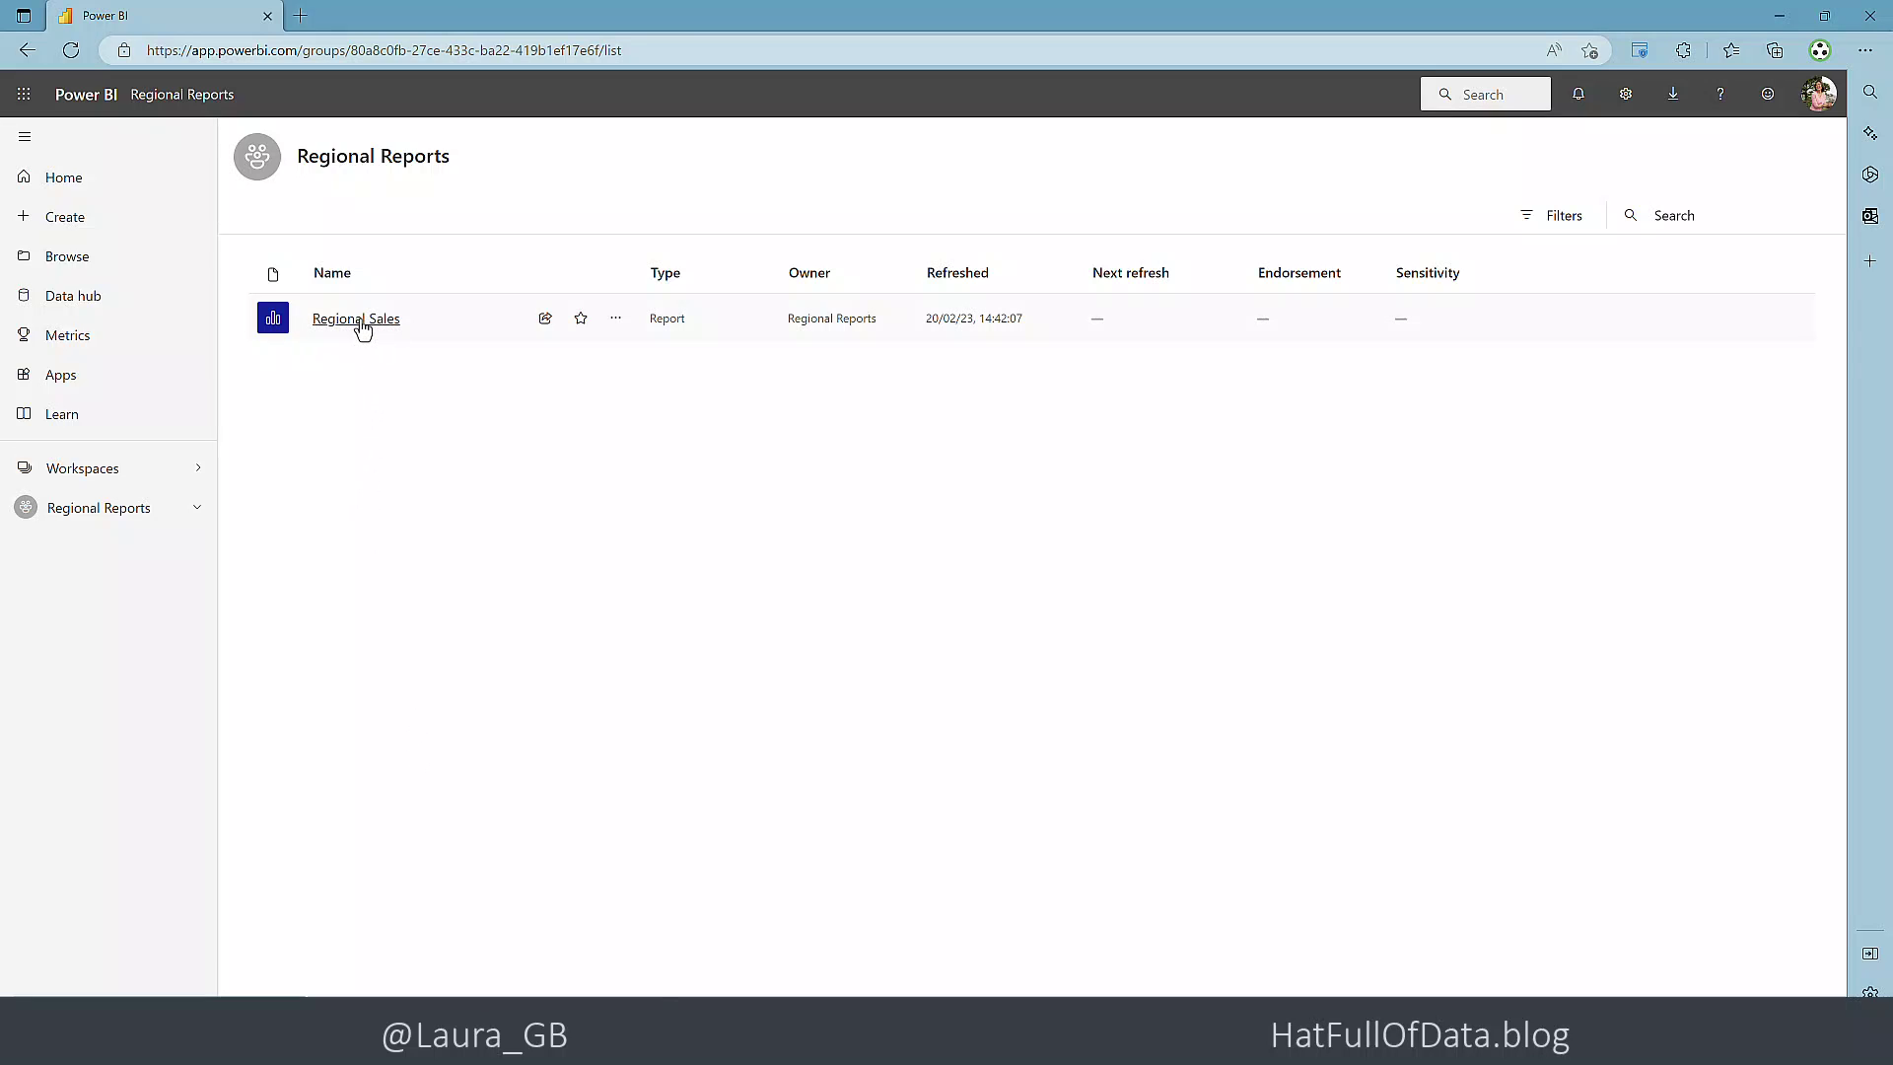
click(359, 322)
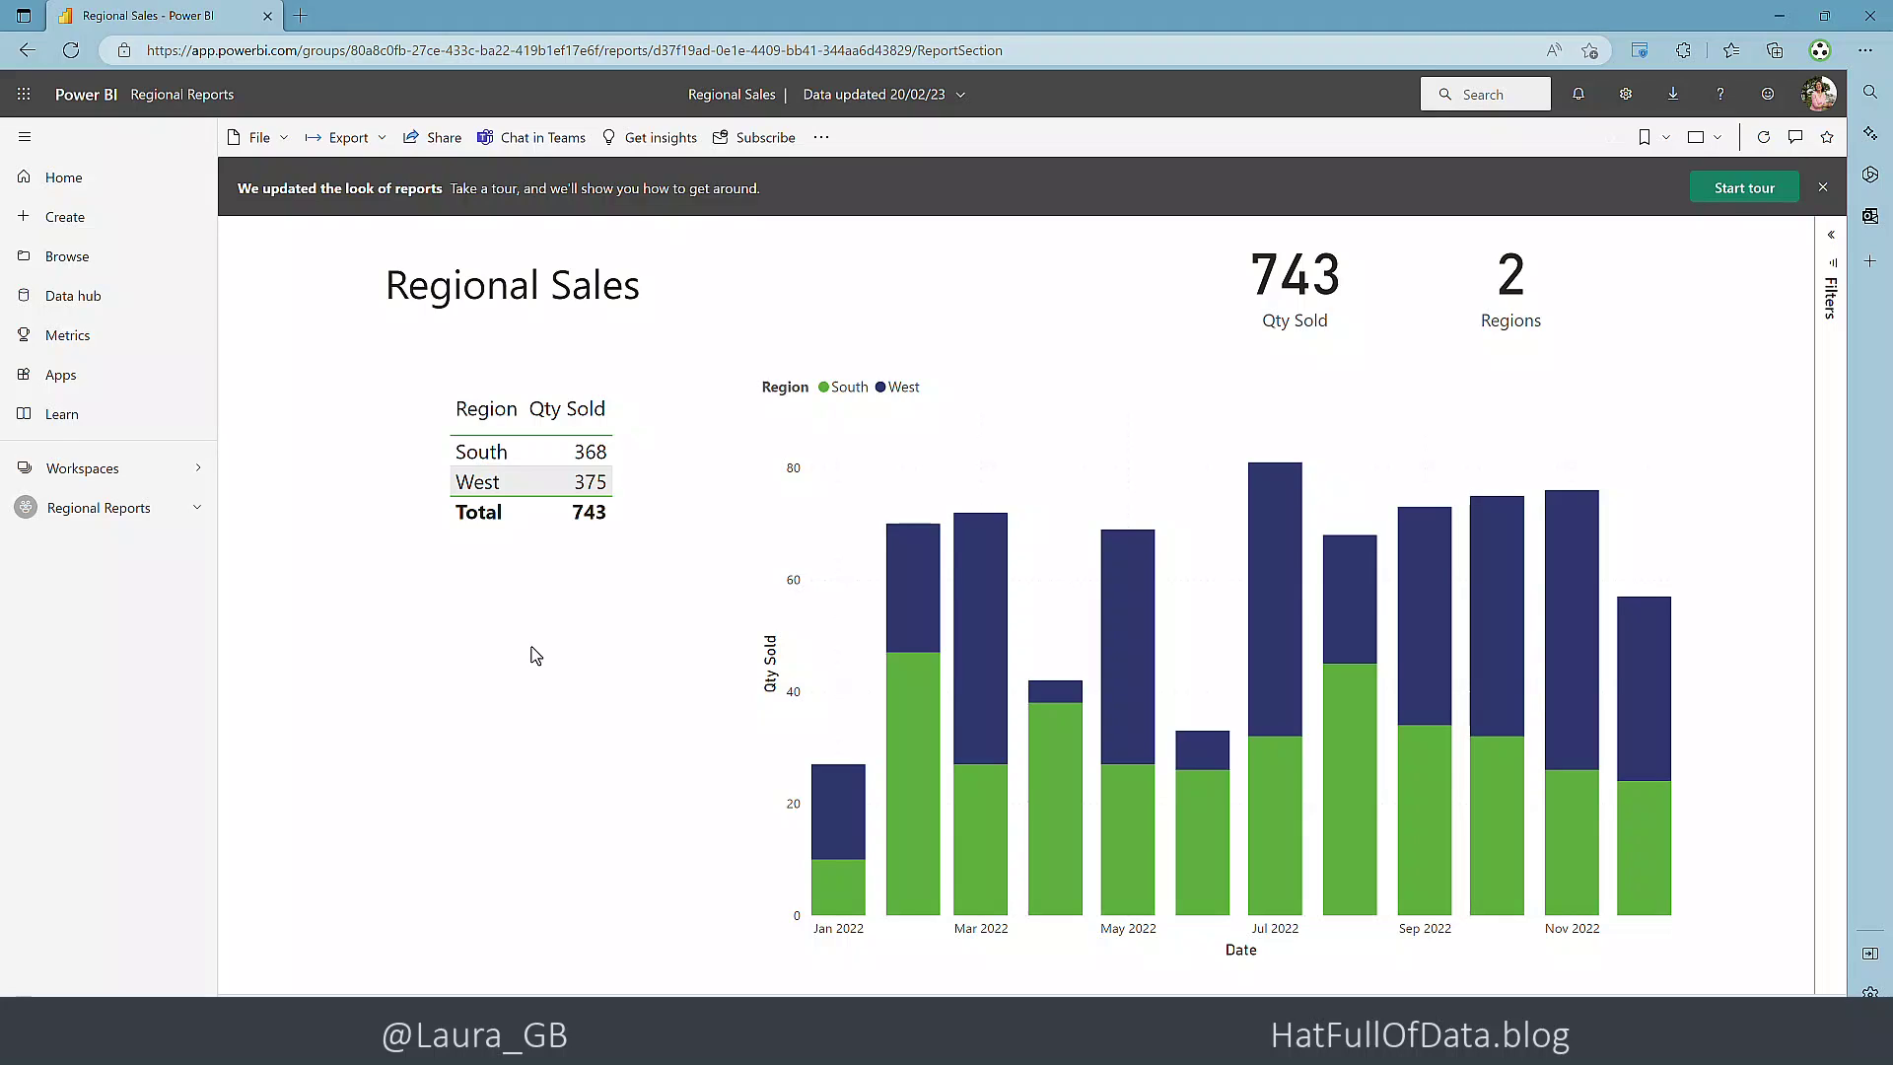
click(1822, 187)
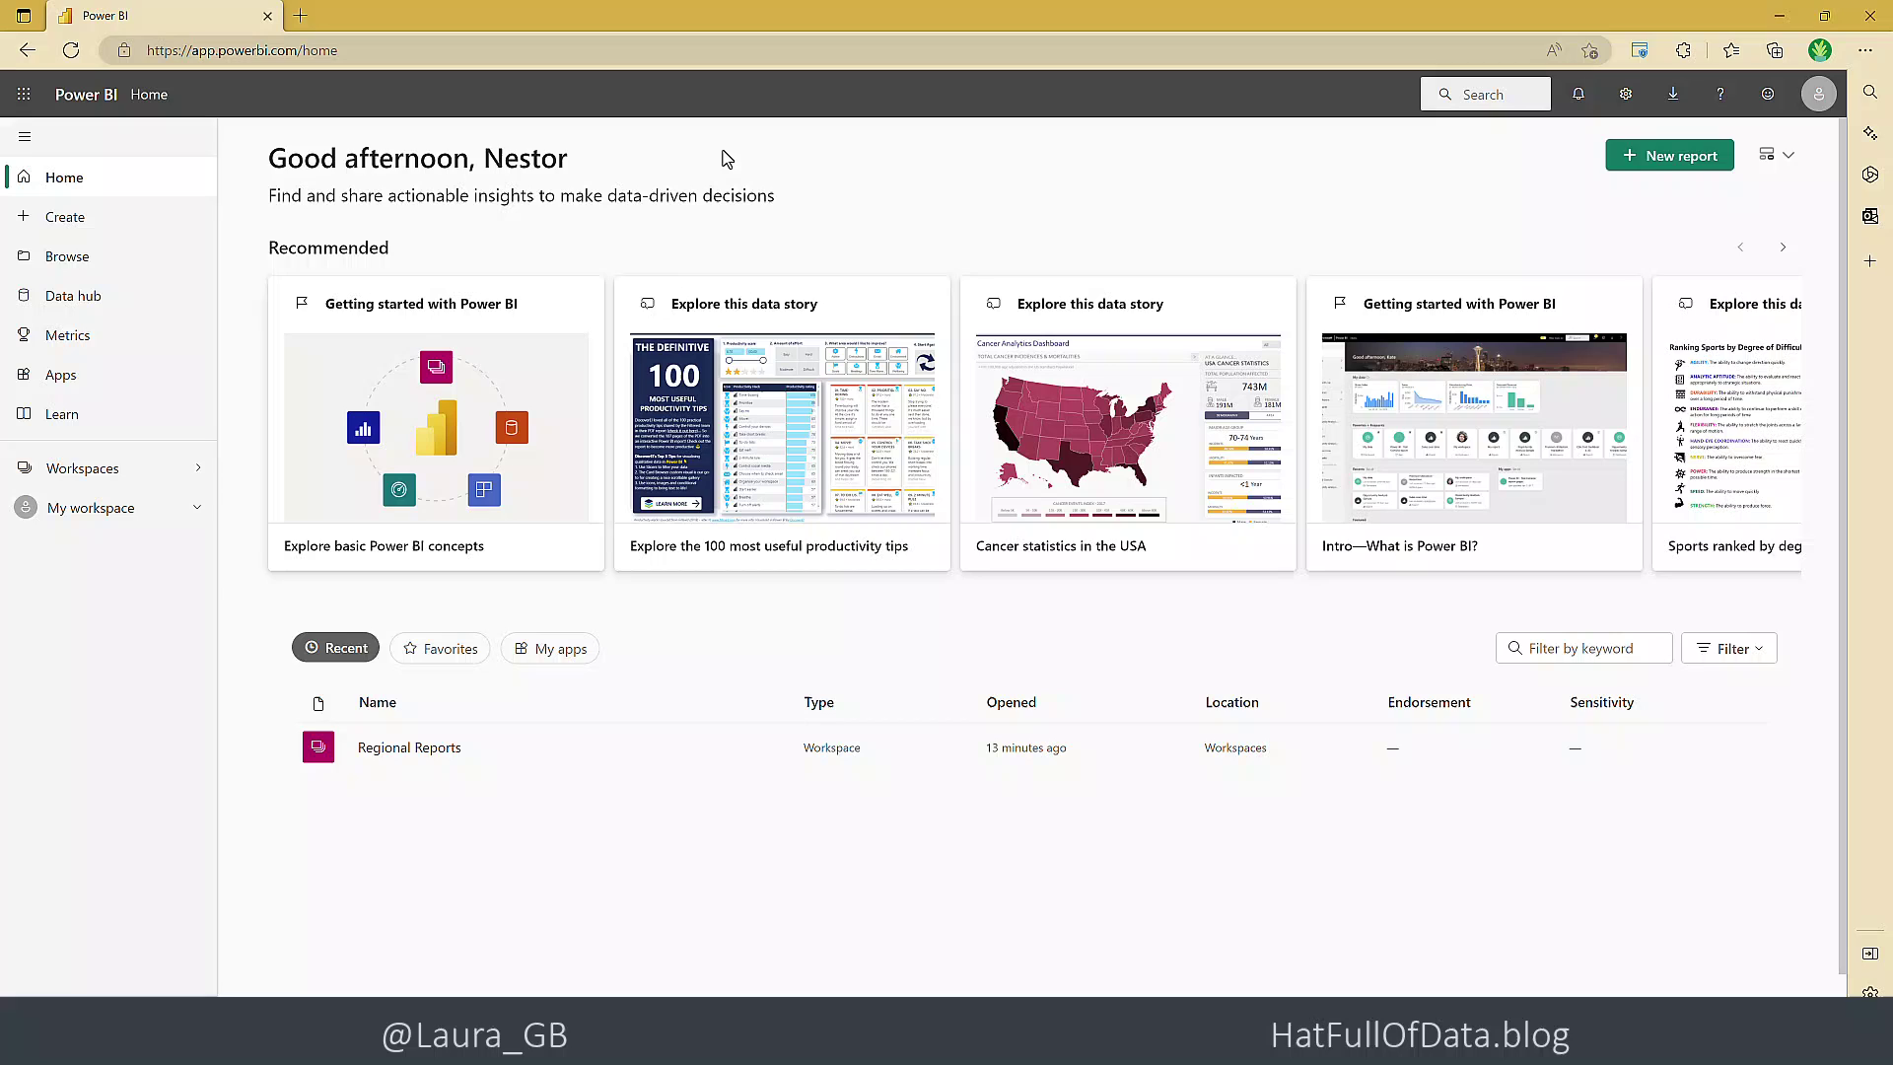
Step: As the third user, open Regional Sales from Regional Reports and view the row-level security error details
click(401, 747)
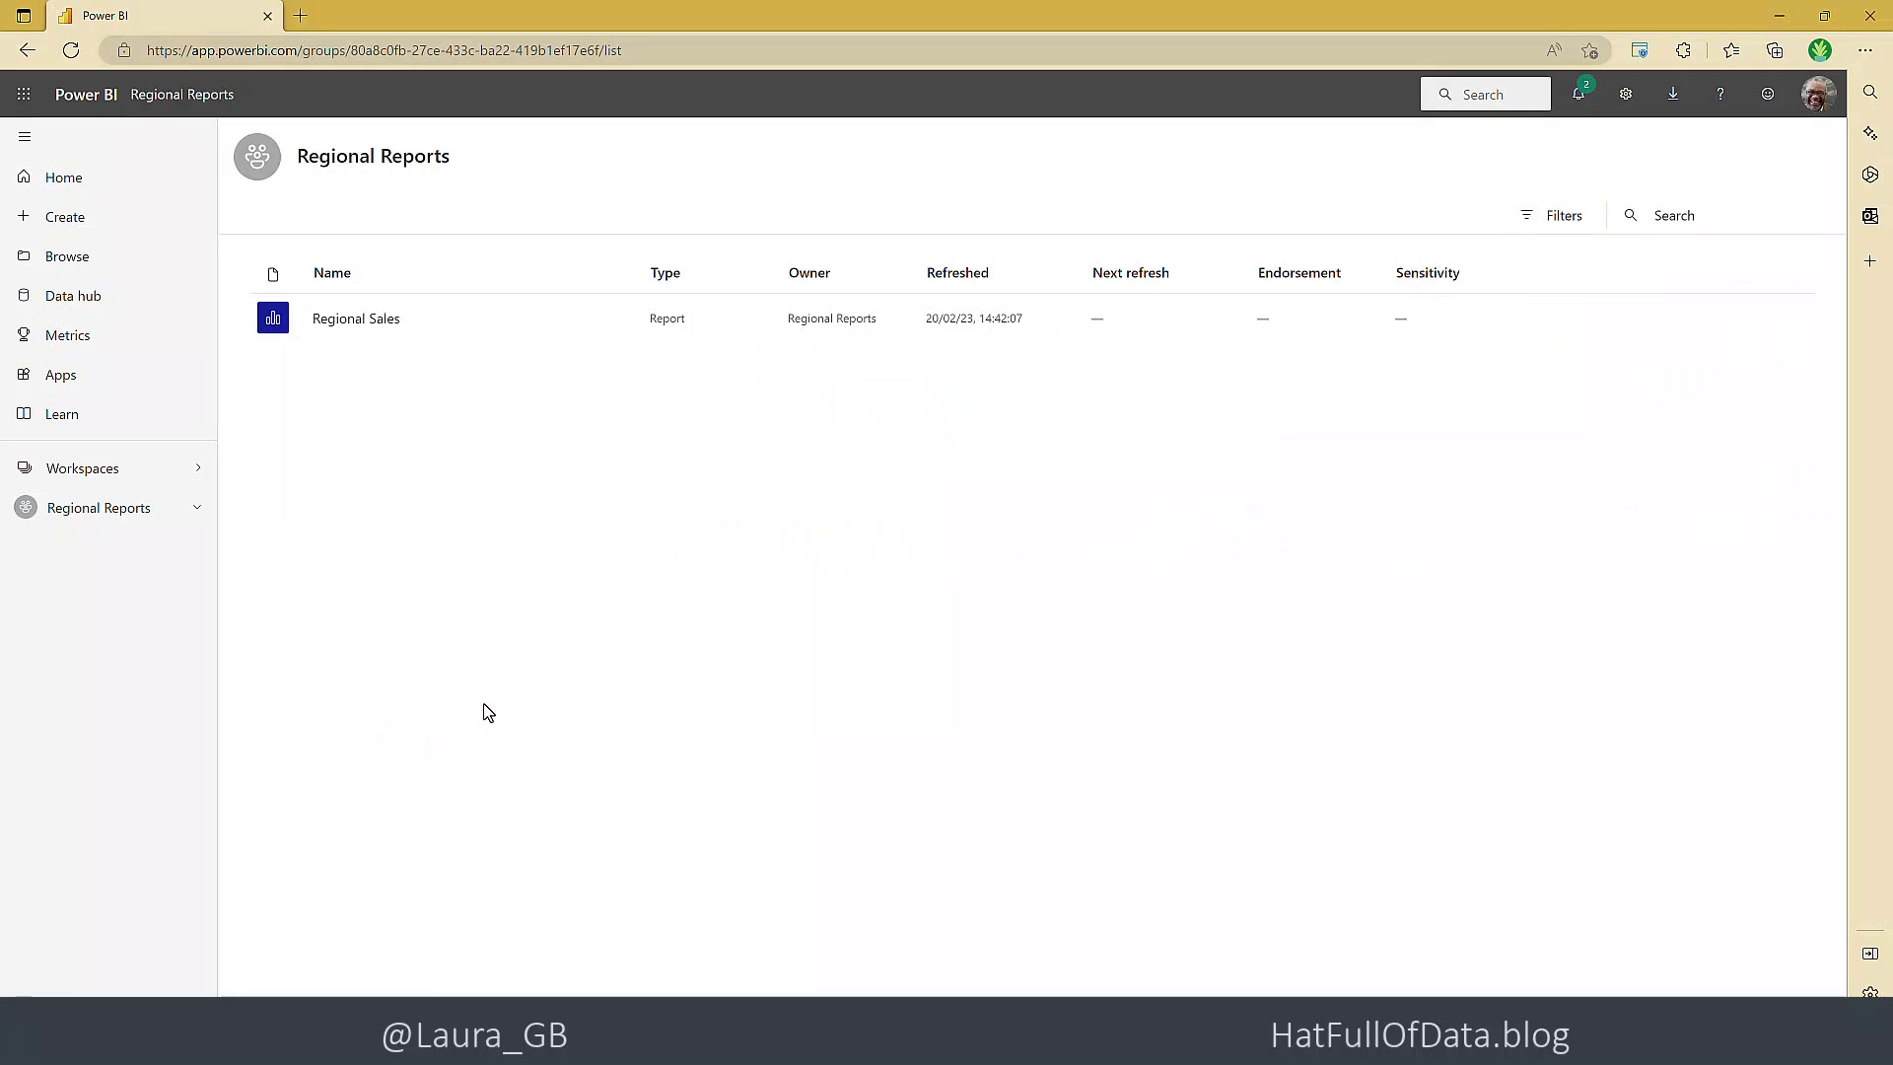
click(342, 326)
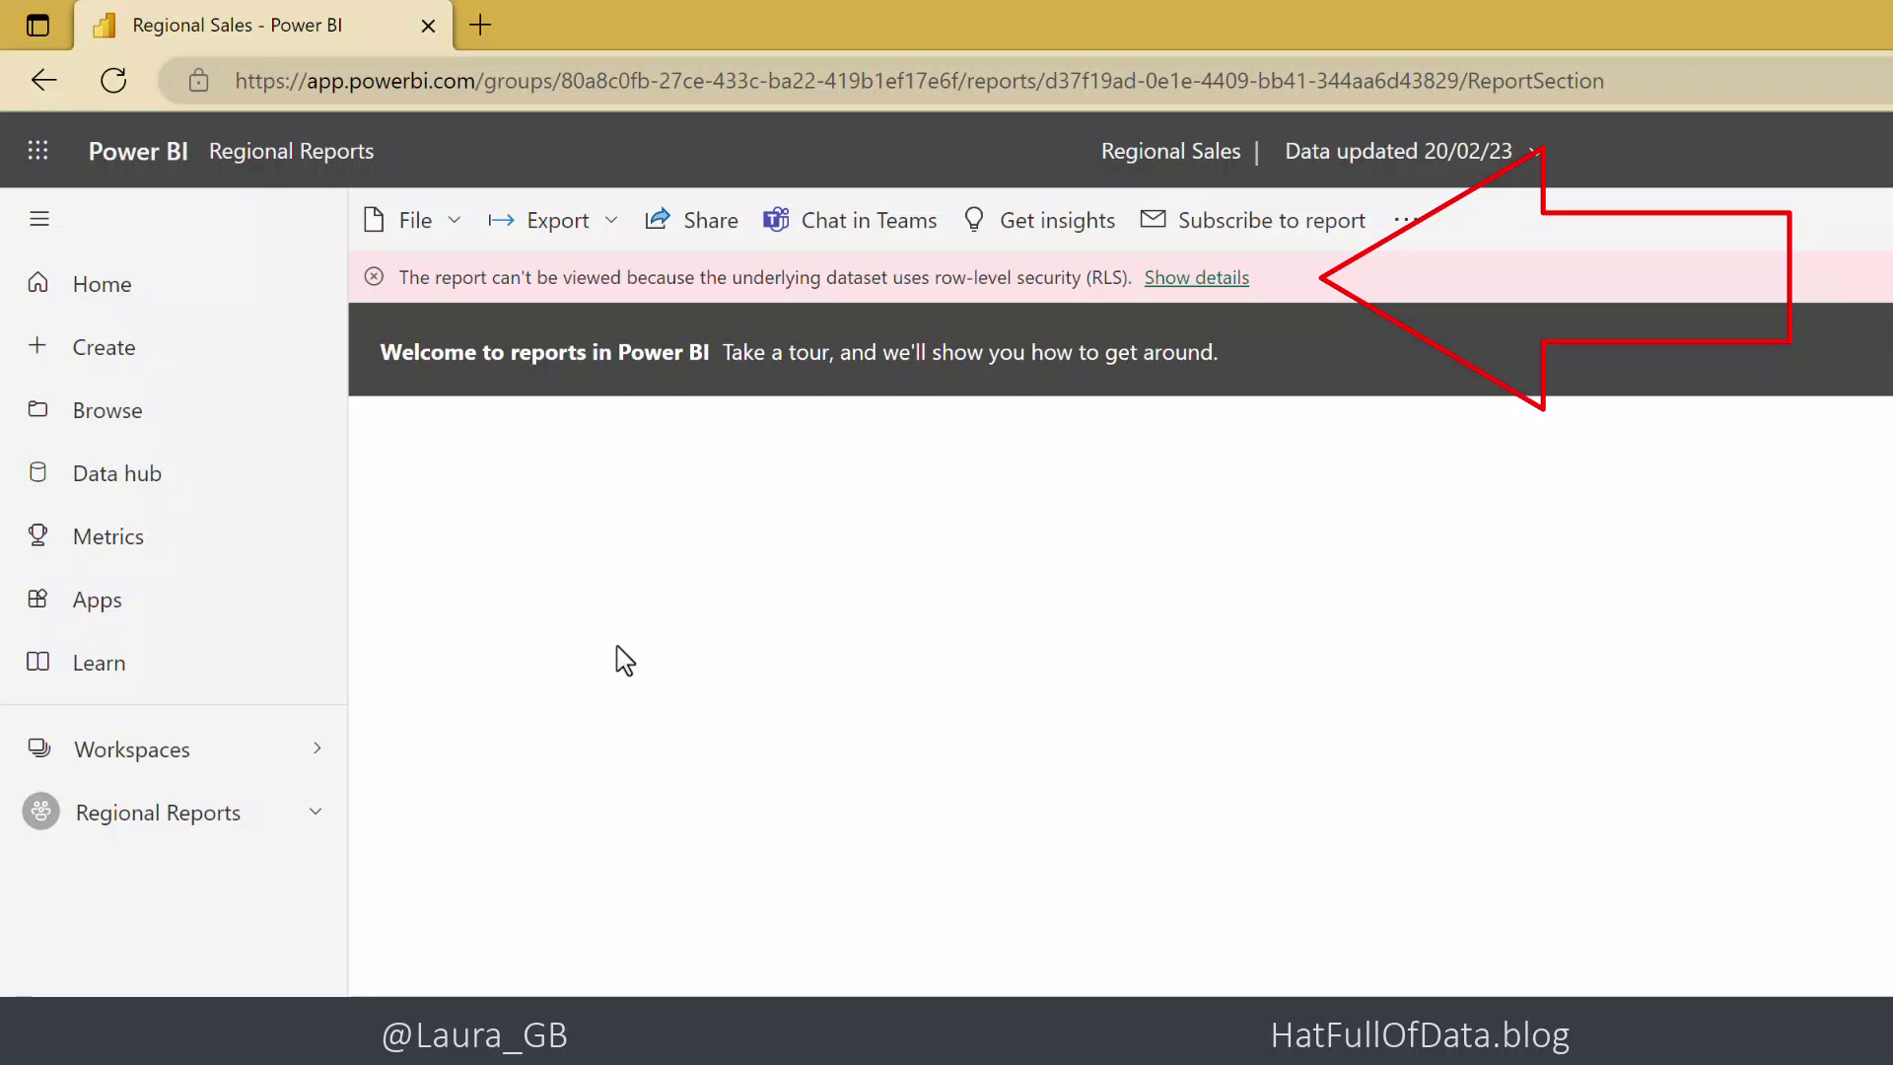
click(1204, 280)
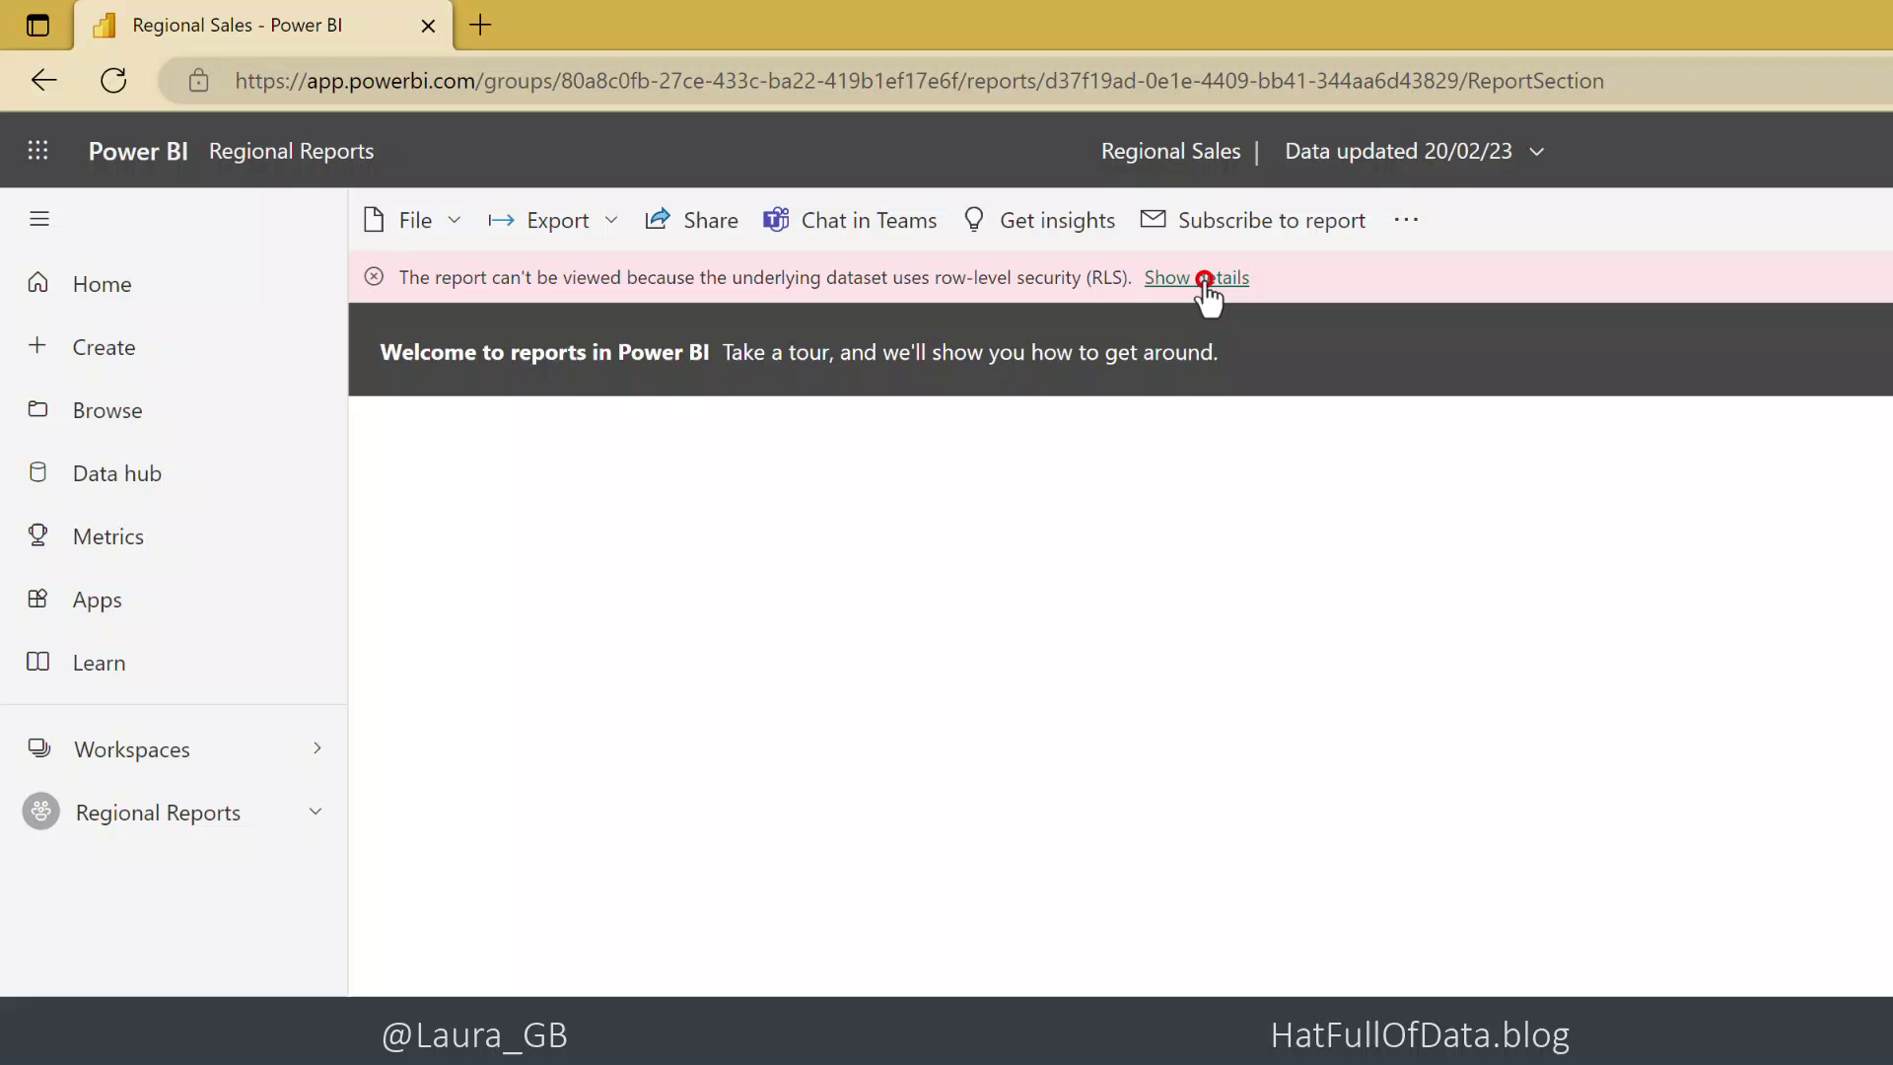